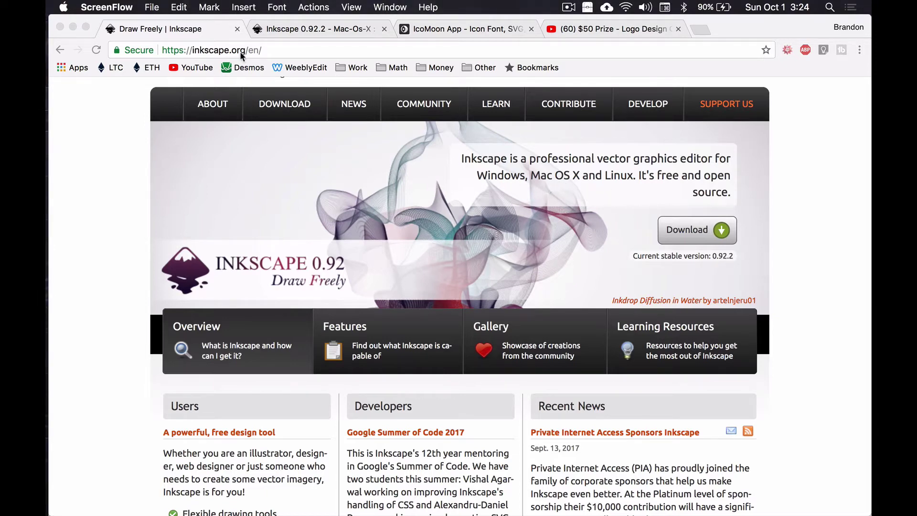
# Step: Review the Inkscape 0.92.2 Mac OS X download page for its XQuartz requirement and installation instructions
pyautogui.click(295, 29)
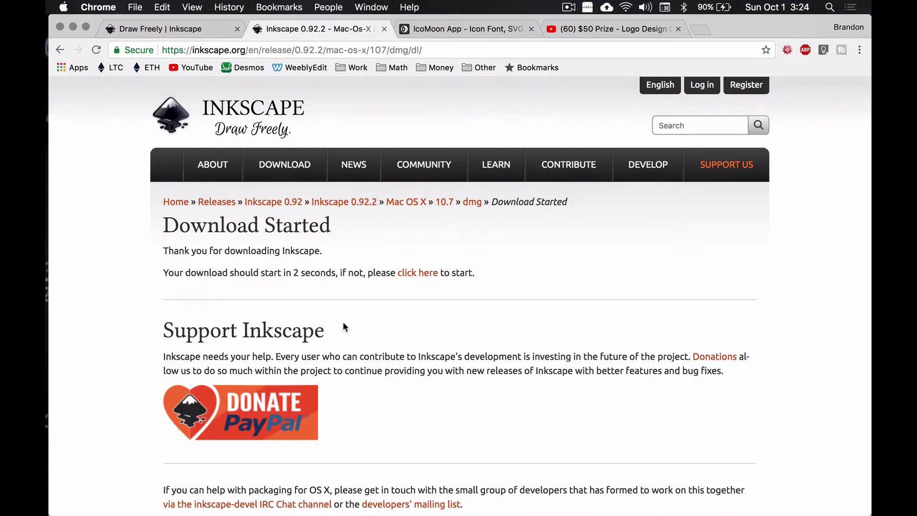
pyautogui.scroll(-5, 343, 322)
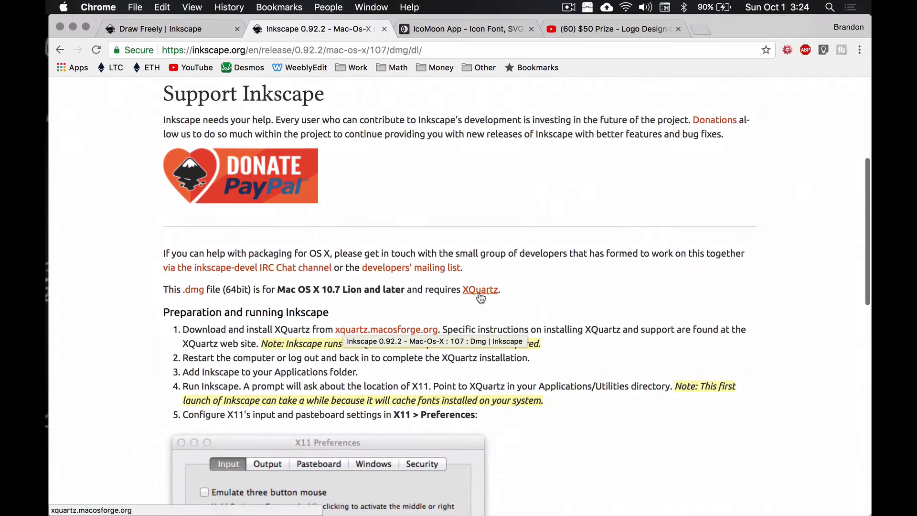
pyautogui.scroll(5, 481, 298)
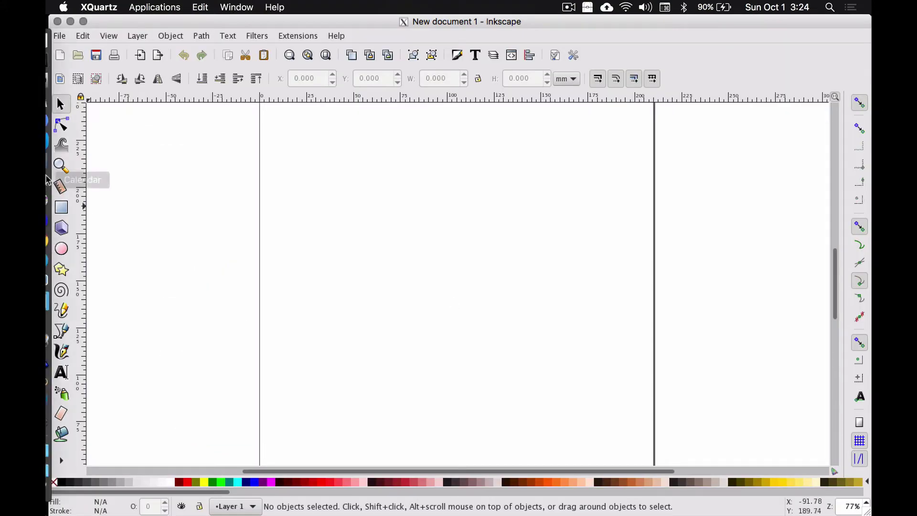
# Step: Switch to Inkscape and set both the display units and the custom page size units to px in the document properties
pyautogui.click(68, 167)
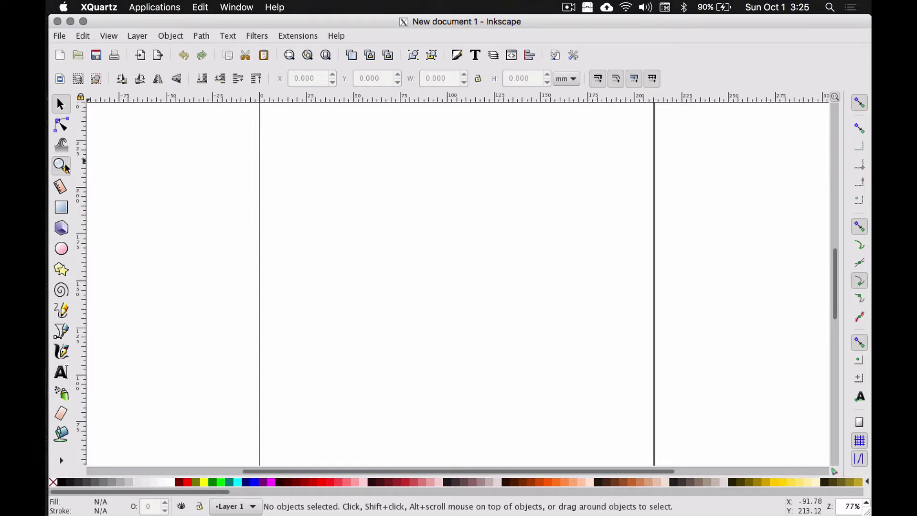
pyautogui.click(74, 79)
pyautogui.click(72, 80)
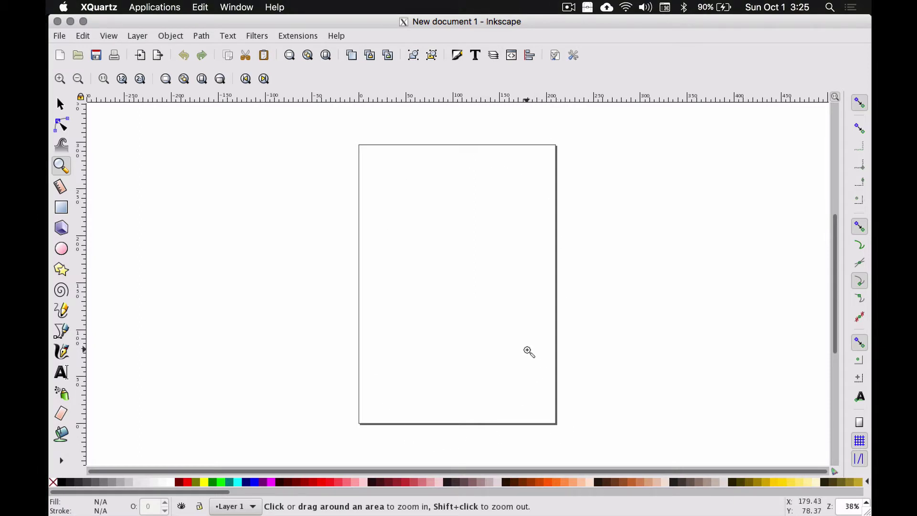
pyautogui.click(61, 36)
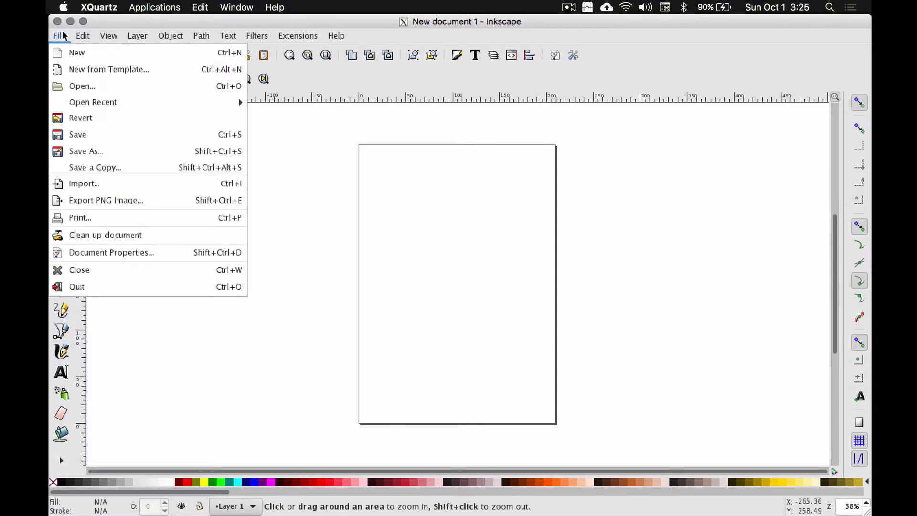
pyautogui.click(107, 252)
pyautogui.click(378, 89)
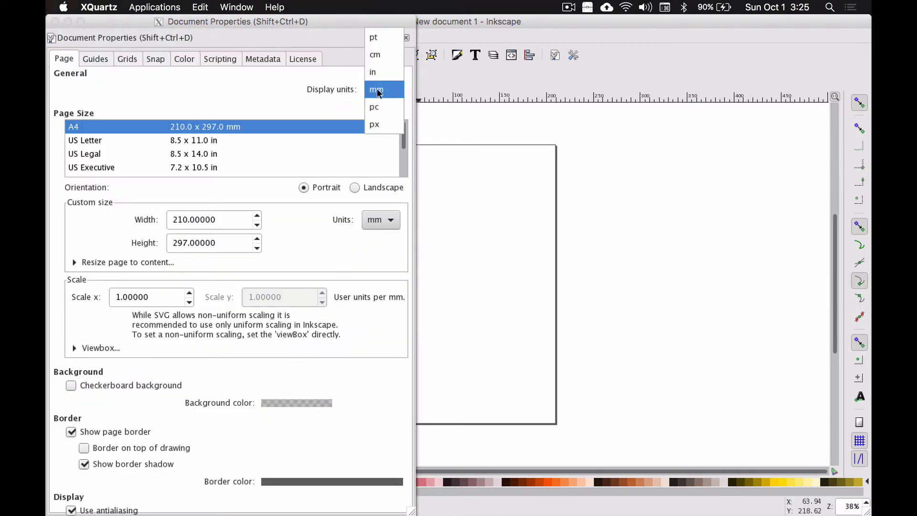
pyautogui.click(379, 123)
pyautogui.click(387, 225)
pyautogui.click(381, 237)
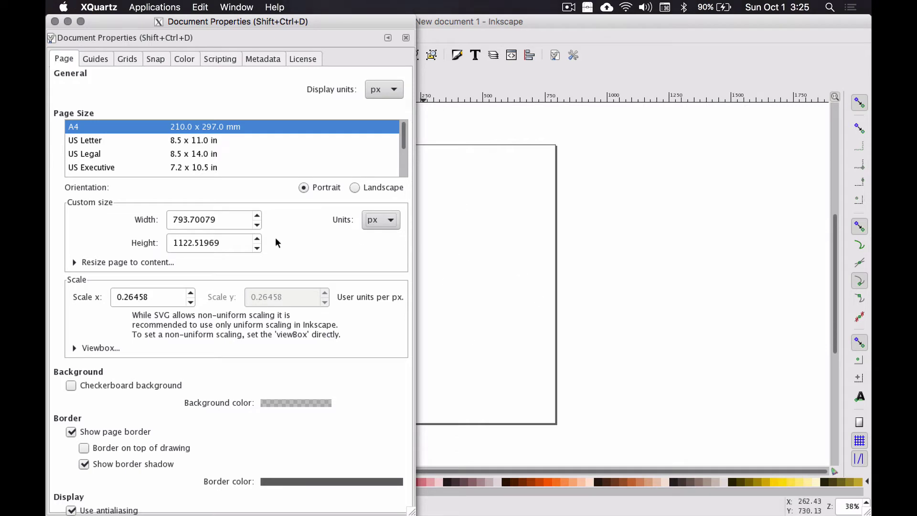
# Step: Set the custom page size to 400 px wide and 400 px high
pyautogui.click(216, 217)
pyautogui.tripleClick(217, 218)
pyautogui.click(216, 218)
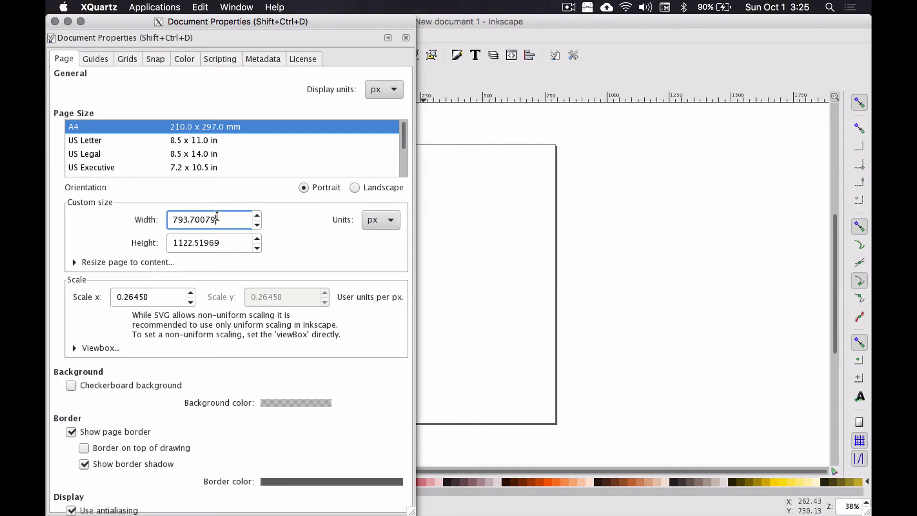
pyautogui.moveTo(216, 218); pyautogui.dragTo(128, 219)
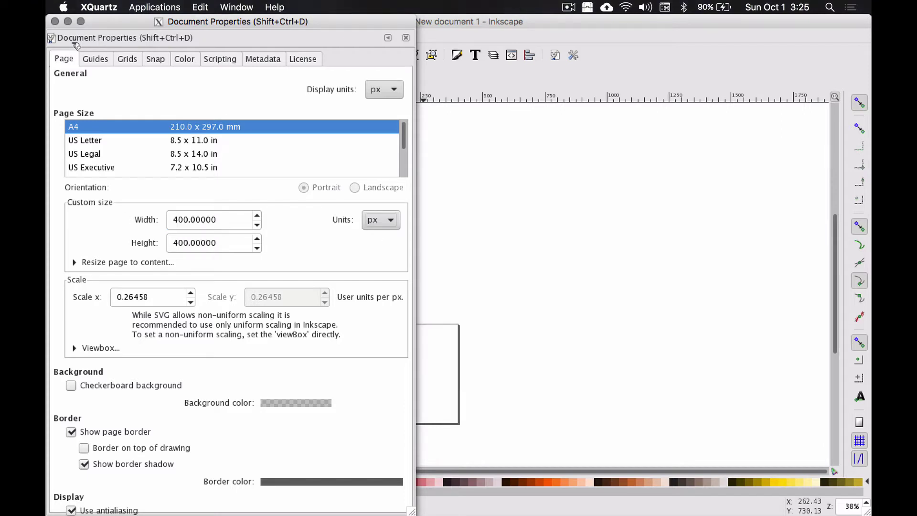
# Step: Enable the checkerboard background and close the document properties
pyautogui.click(71, 384)
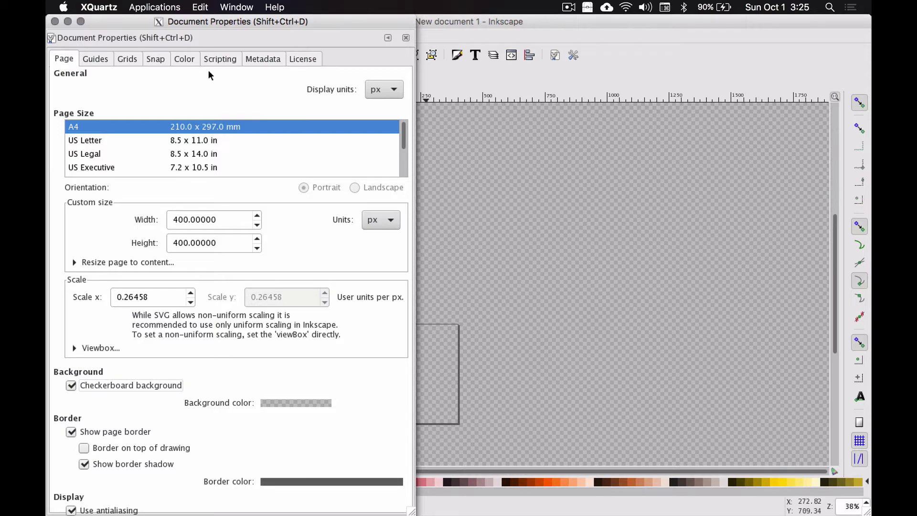
pyautogui.moveTo(105, 24); pyautogui.dragTo(173, 42)
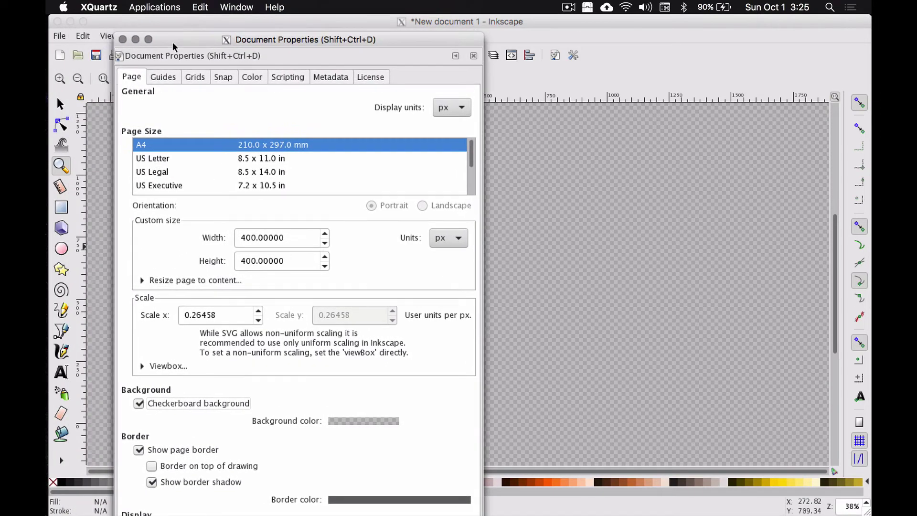
pyautogui.click(122, 36)
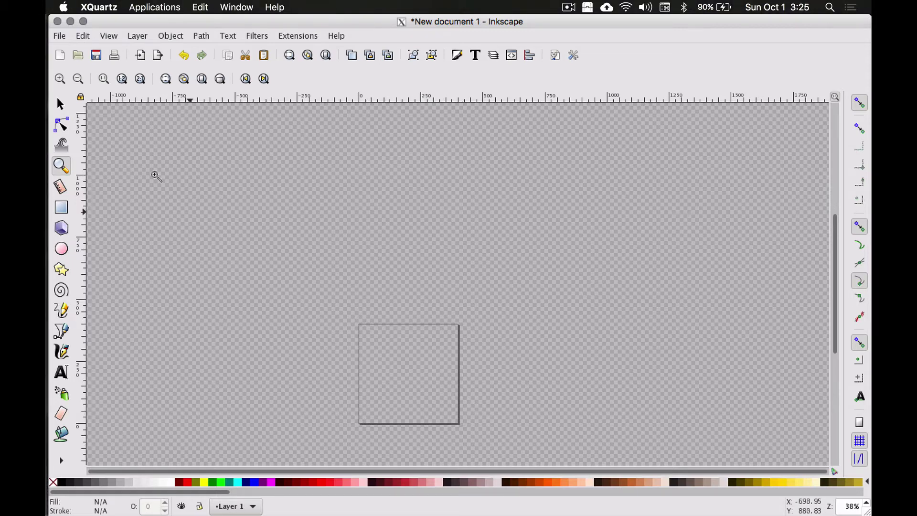
# Step: Draw an ellipse about 269 px wide and 178 px high near the middle of the page
pyautogui.click(65, 170)
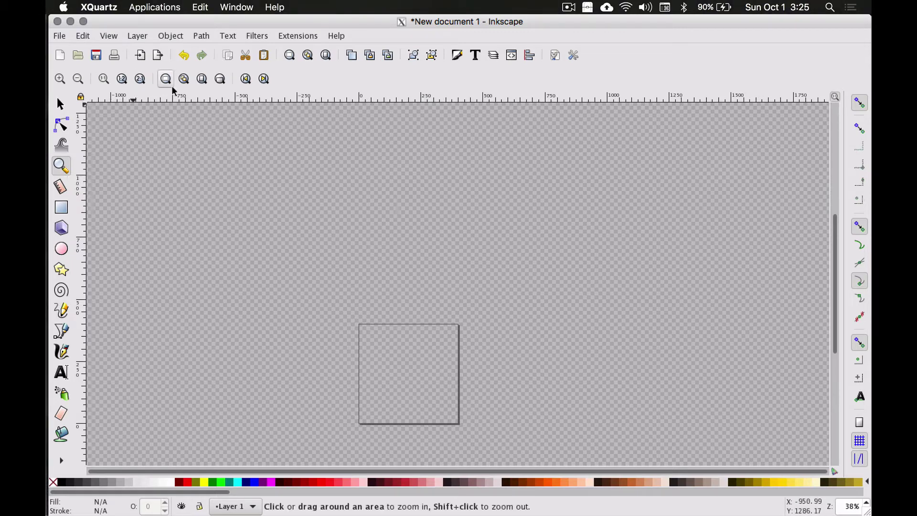
pyautogui.click(201, 79)
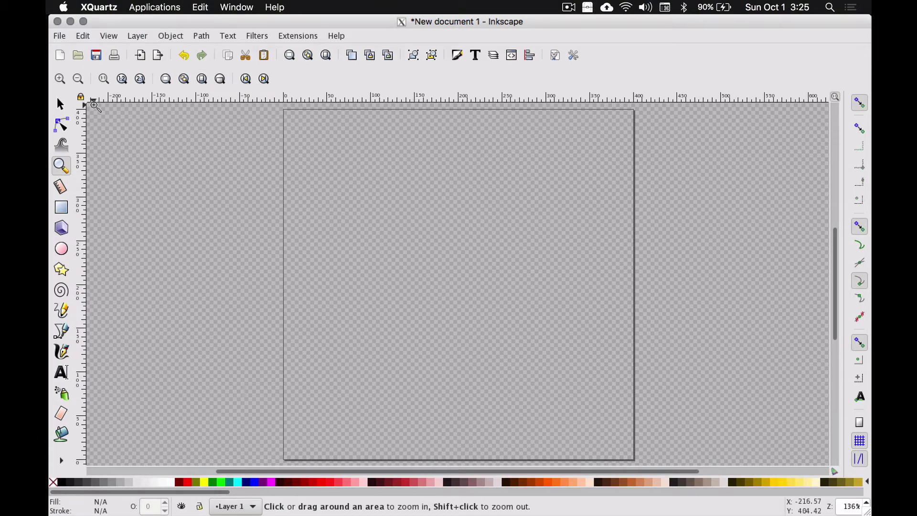
pyautogui.click(79, 80)
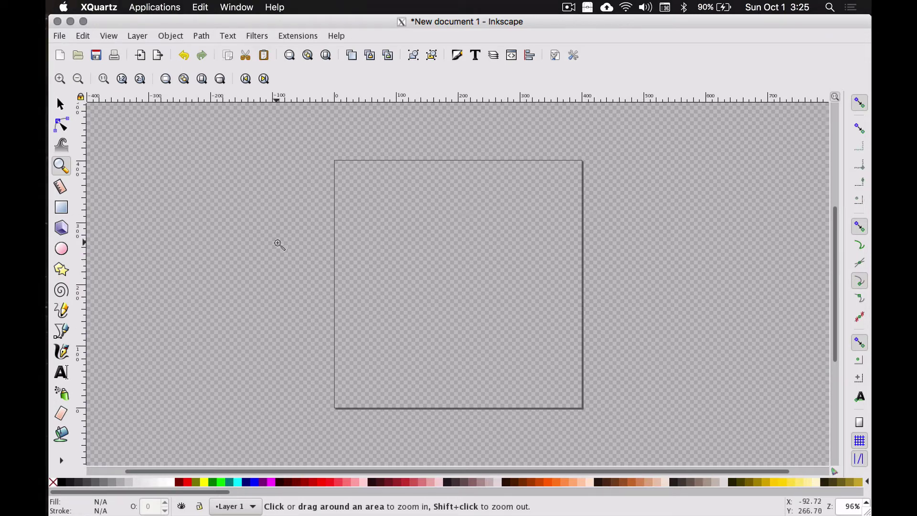
pyautogui.click(62, 249)
pyautogui.moveTo(371, 212); pyautogui.dragTo(539, 323)
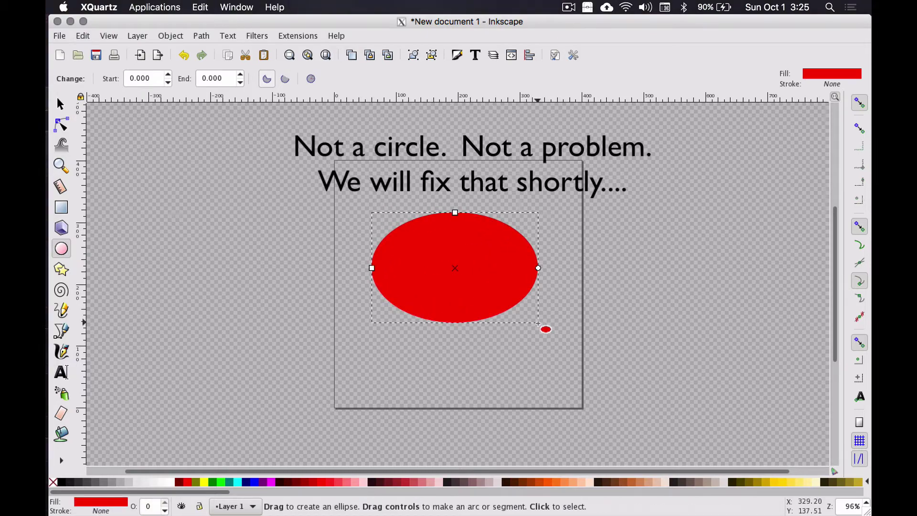
# Step: Change the ellipse's flat fill colour to black (RGBA 000000ff) in the Fill and Stroke settings, leaving them collapsed
pyautogui.click(165, 35)
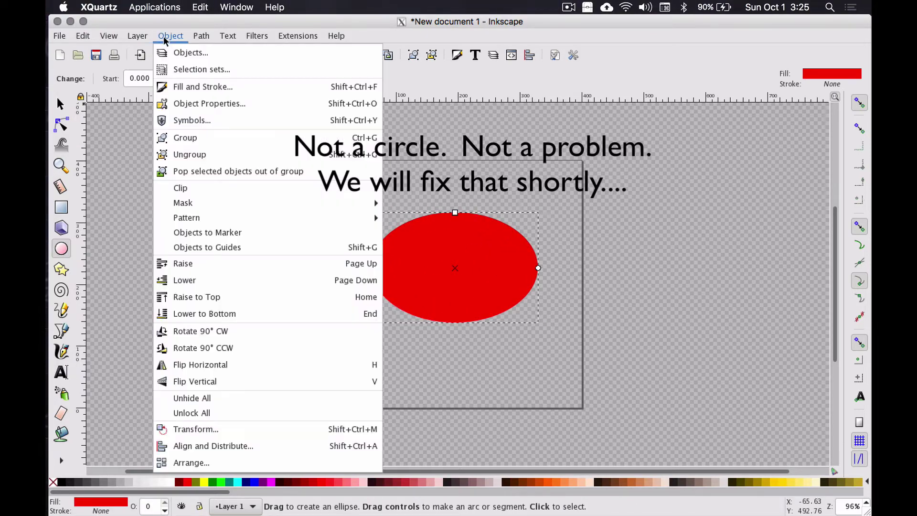
pyautogui.click(209, 91)
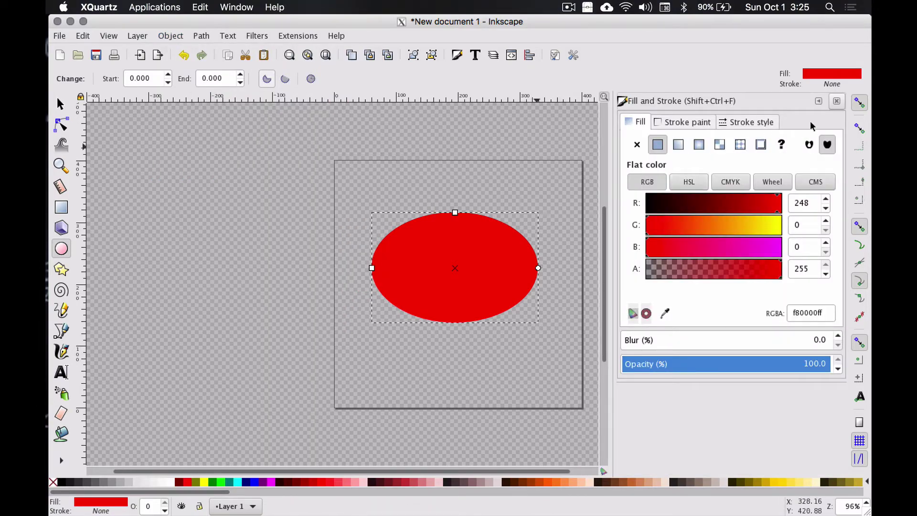
pyautogui.click(818, 102)
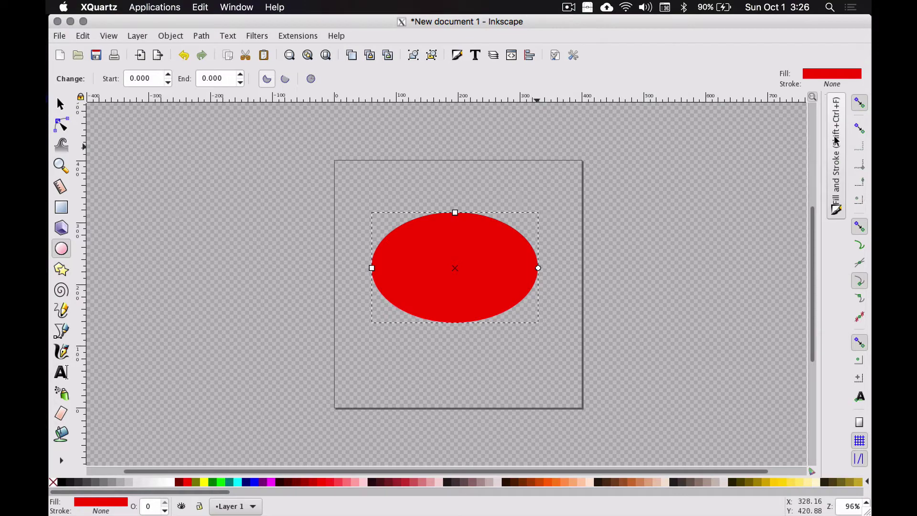
pyautogui.click(835, 140)
pyautogui.click(819, 102)
pyautogui.click(835, 140)
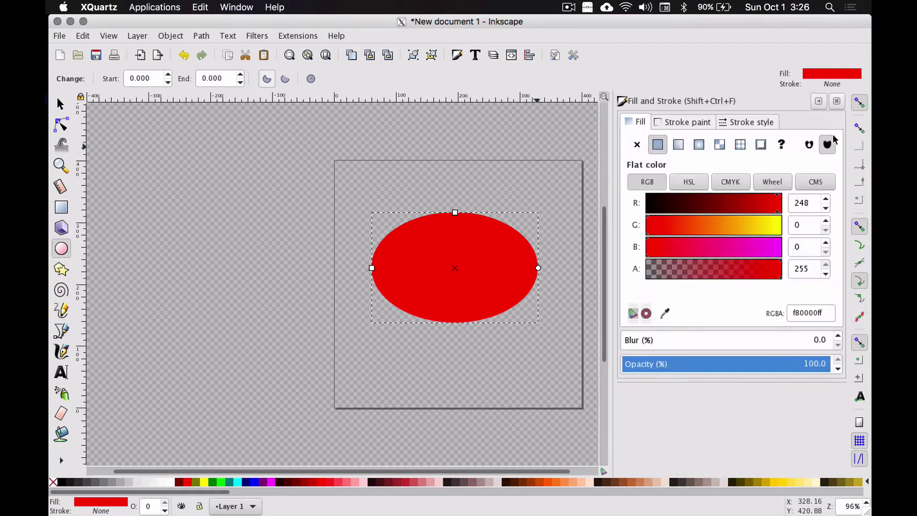
pyautogui.click(689, 121)
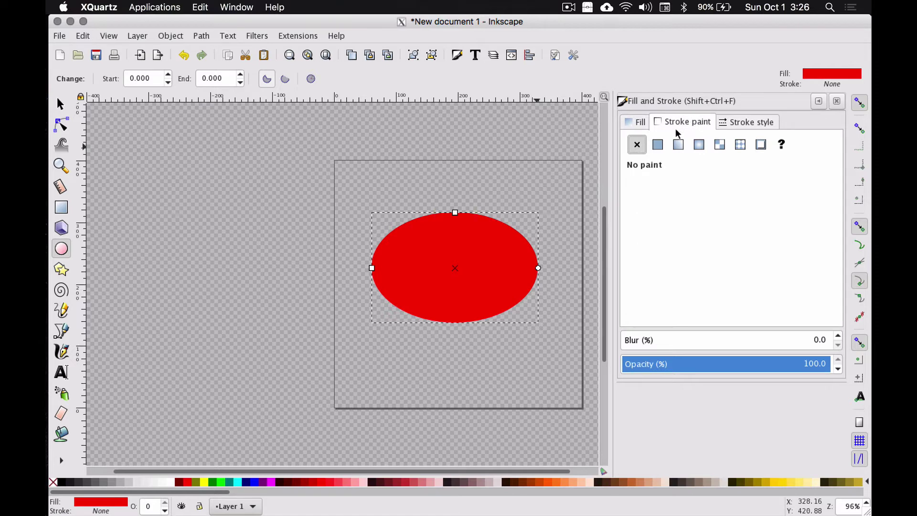
pyautogui.click(637, 122)
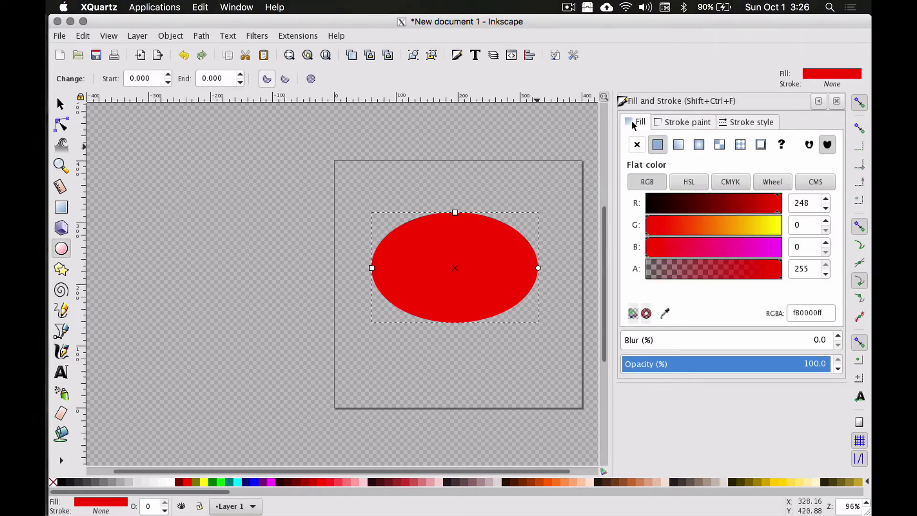
pyautogui.moveTo(712, 204); pyautogui.dragTo(599, 209)
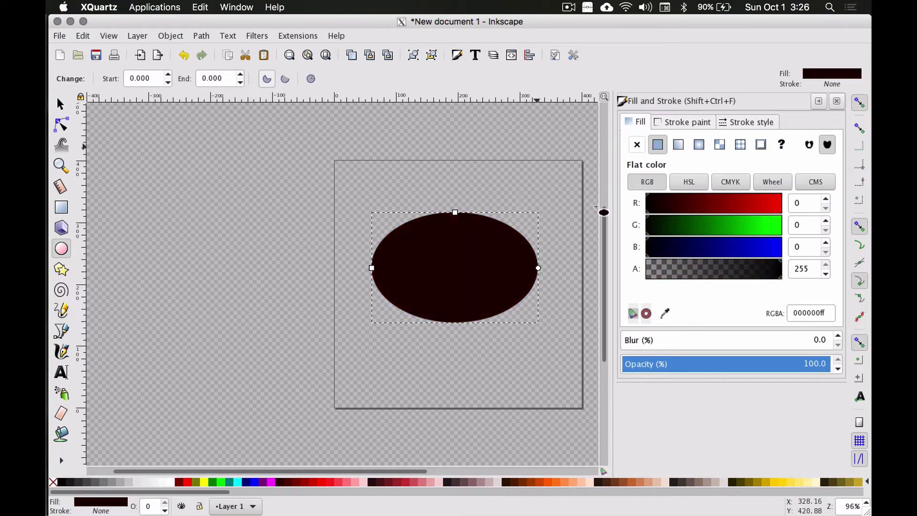
pyautogui.click(819, 101)
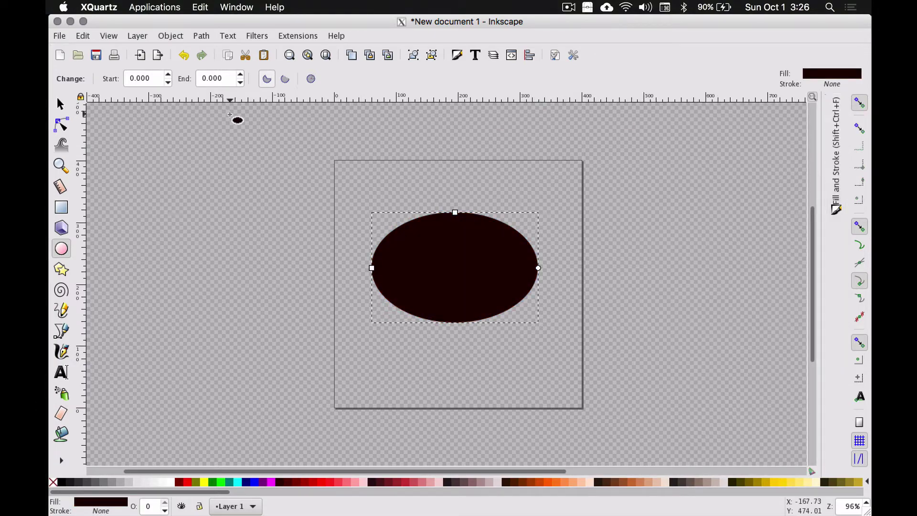
# Step: Center the ellipse horizontally and vertically relative to the page using Align and Distribute
pyautogui.click(171, 36)
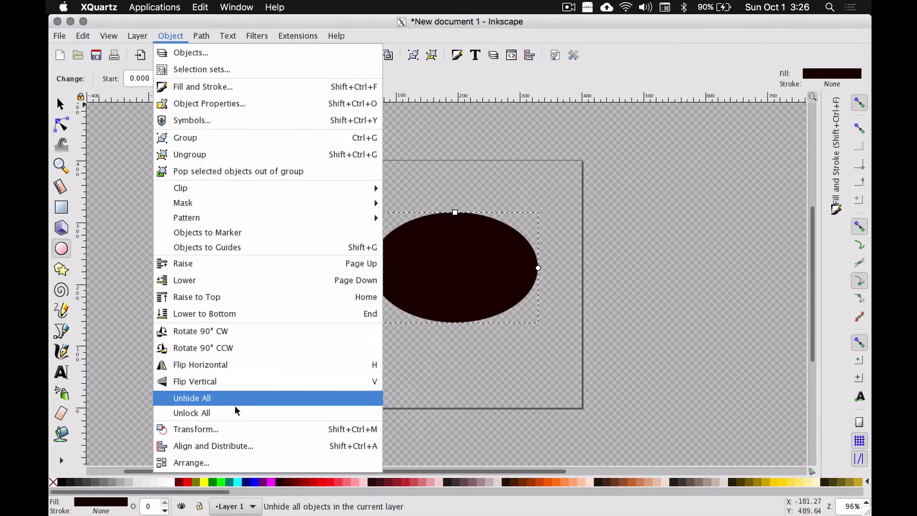
pyautogui.click(220, 445)
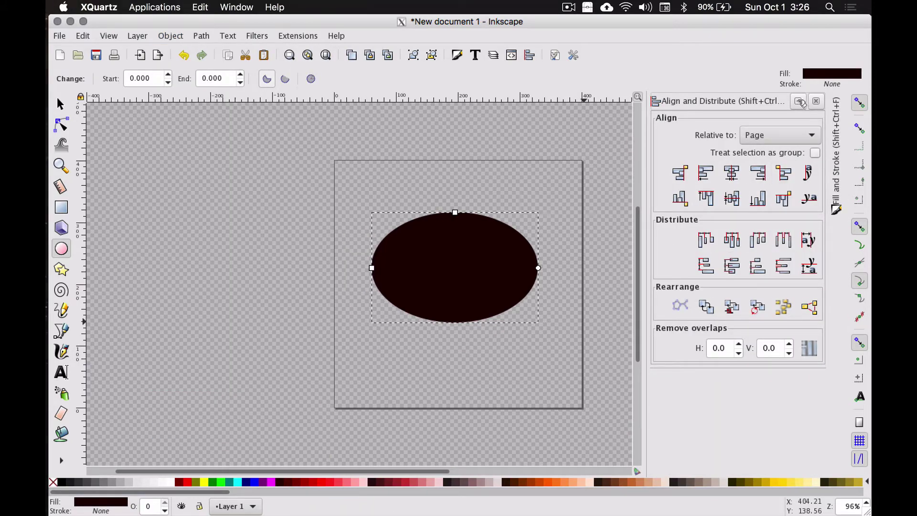
pyautogui.click(780, 140)
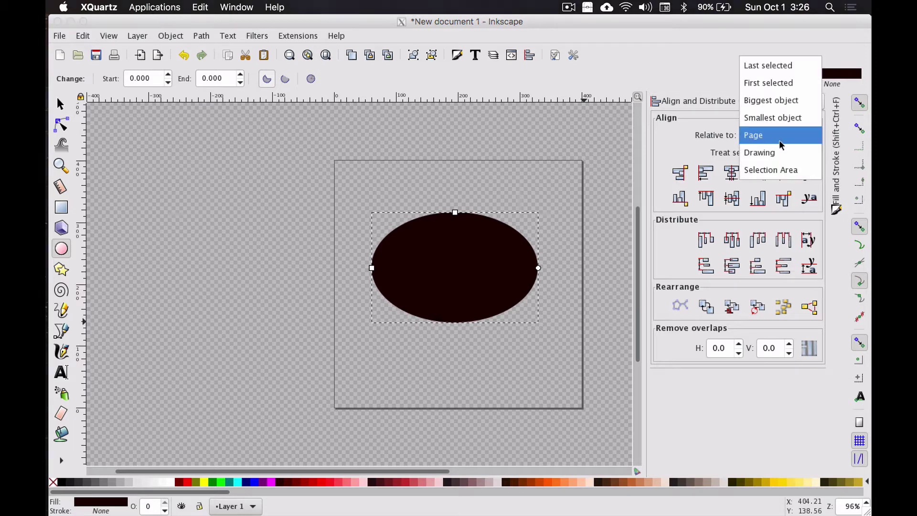
pyautogui.click(770, 135)
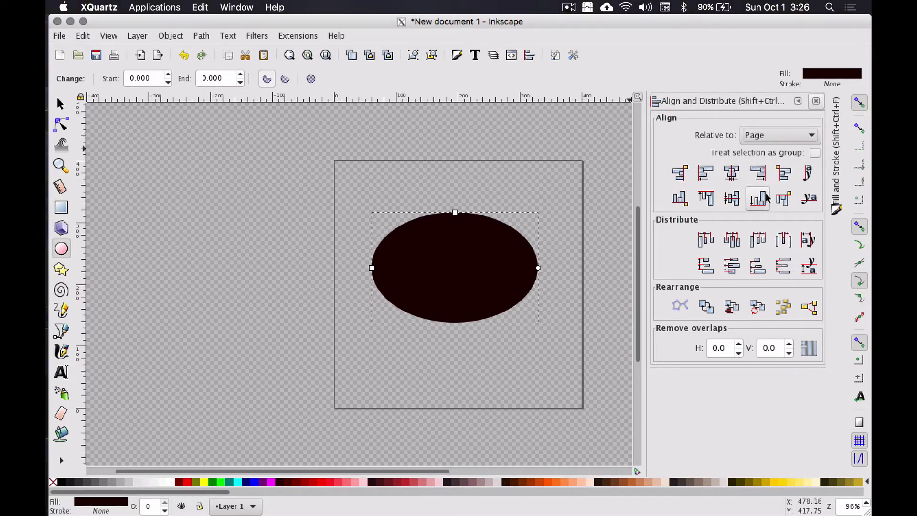
pyautogui.click(732, 174)
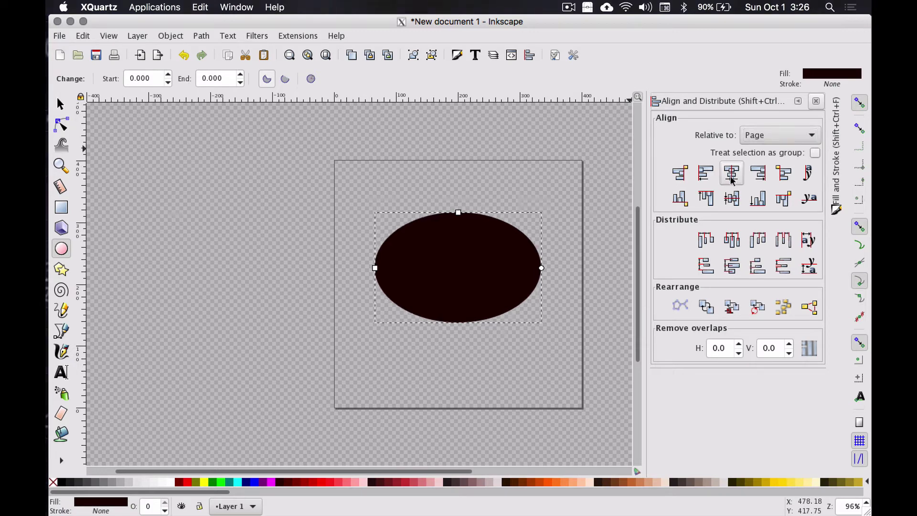
pyautogui.click(732, 201)
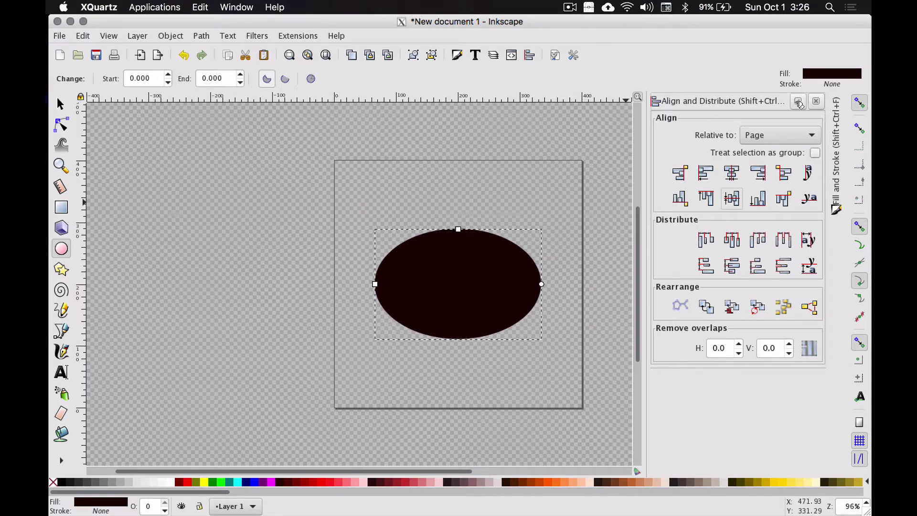
pyautogui.click(797, 101)
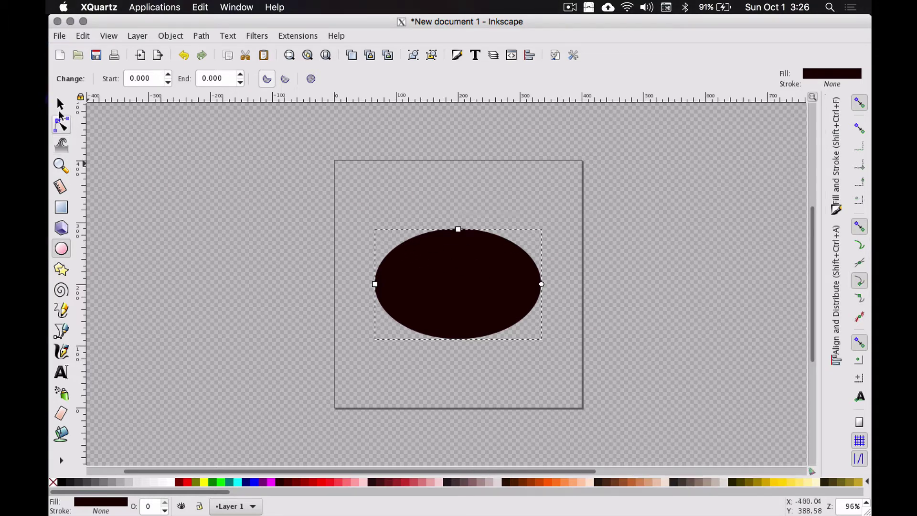
# Step: Resize the ellipse into a circle with a width and height of 300 px
pyautogui.click(60, 103)
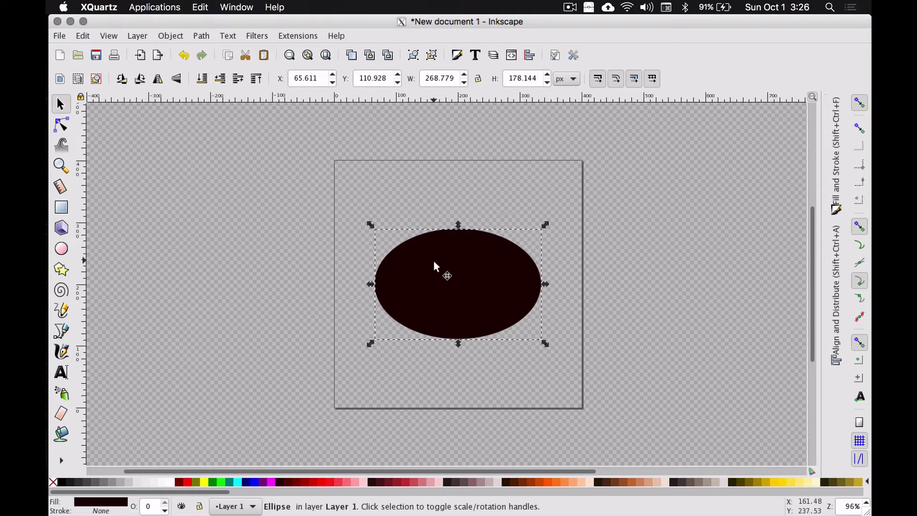
pyautogui.moveTo(545, 224); pyautogui.dragTo(542, 174)
pyautogui.tripleClick(440, 80)
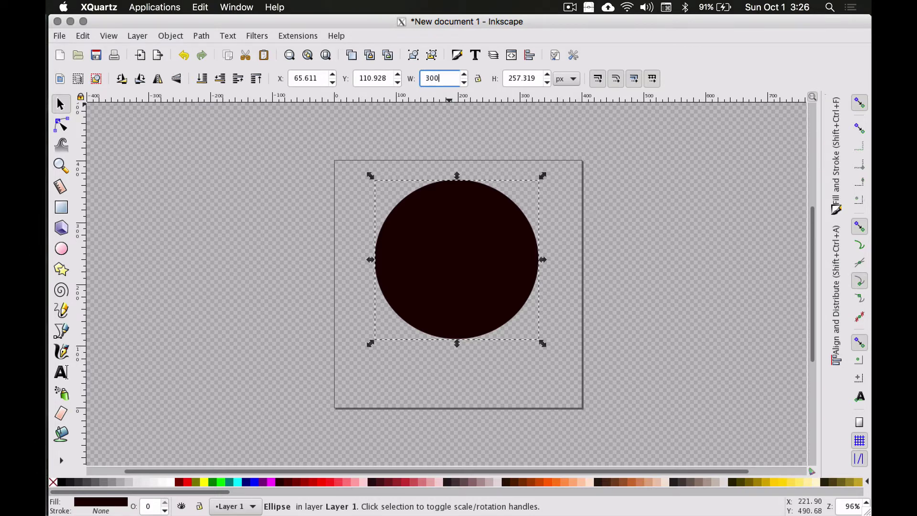
pyautogui.press('Tab')
pyautogui.write('300')
pyautogui.press('Return')
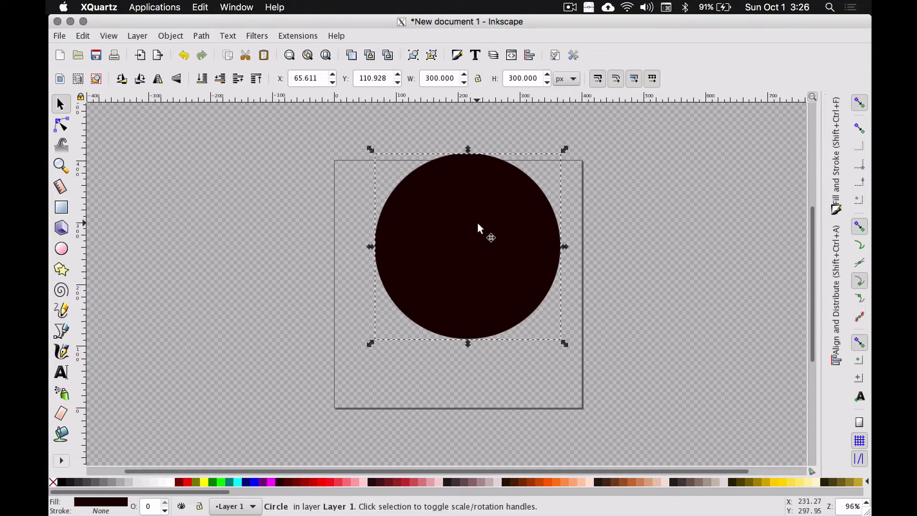
# Step: Center the 300 px circle horizontally and vertically on the page, leaving the Align and Distribute settings collapsed
pyautogui.click(837, 260)
pyautogui.click(731, 173)
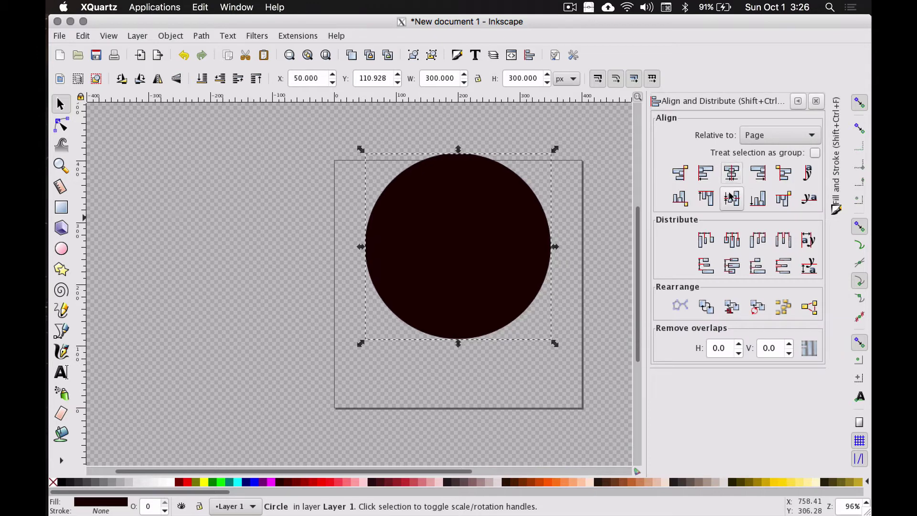
pyautogui.click(731, 198)
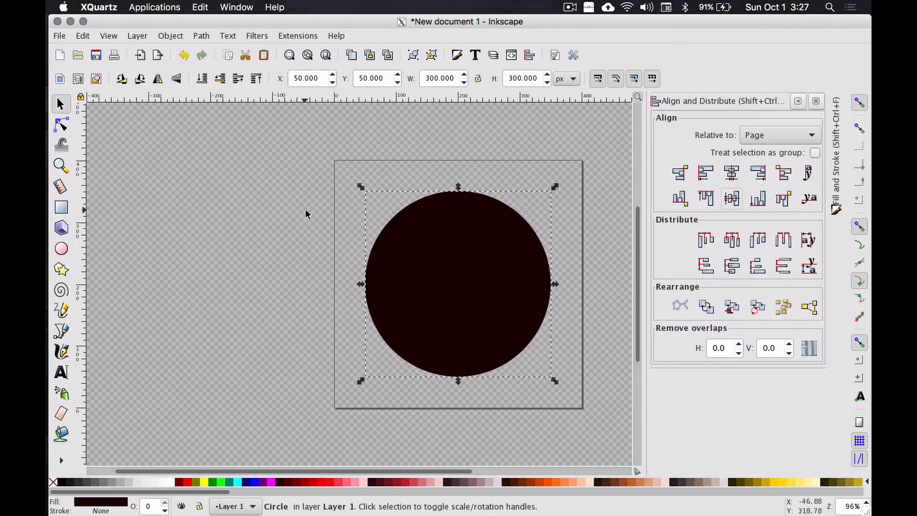
pyautogui.click(802, 102)
# Step: Add the text "Sample Logo" on two lines above the circle's upper-left part
pyautogui.click(61, 372)
pyautogui.click(366, 135)
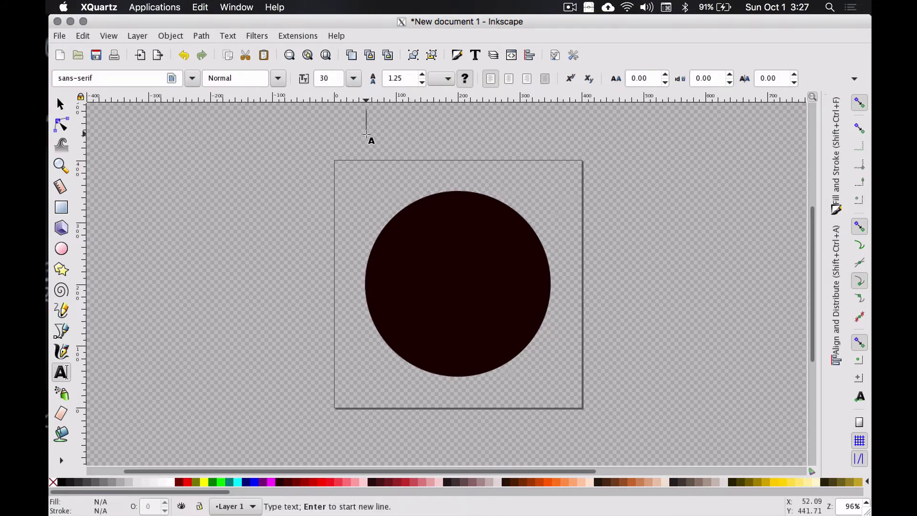
pyautogui.write('Sap')
pyautogui.press('BackSpace')
pyautogui.write('m')
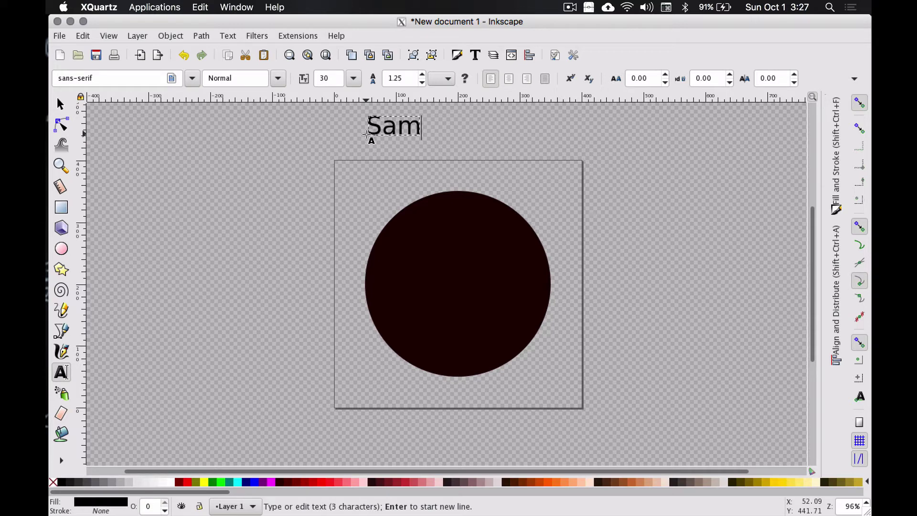
pyautogui.write('ple Logo')
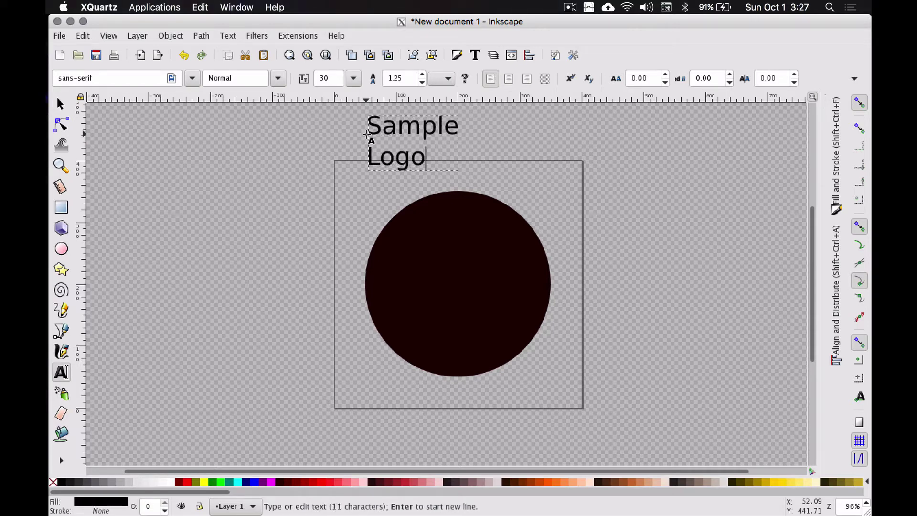
# Step: Center-align the two lines of text and set their font size to 48
pyautogui.click(505, 82)
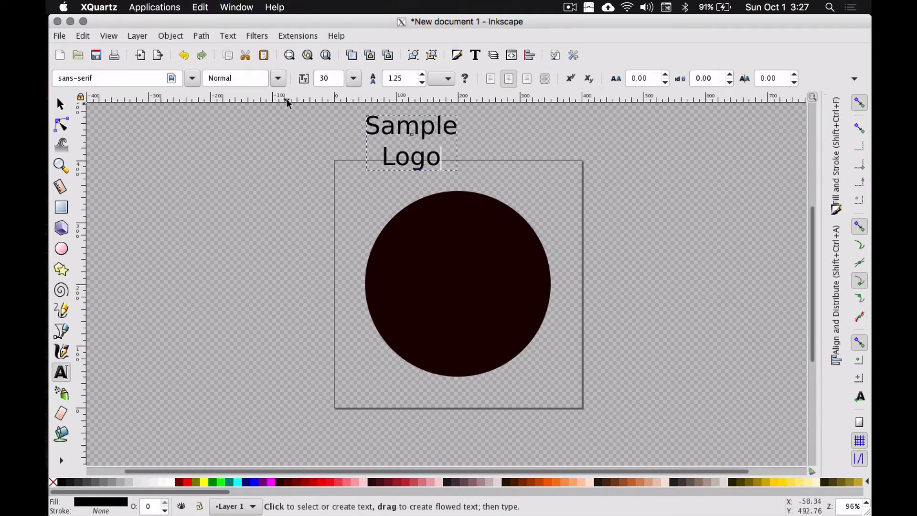
pyautogui.click(354, 78)
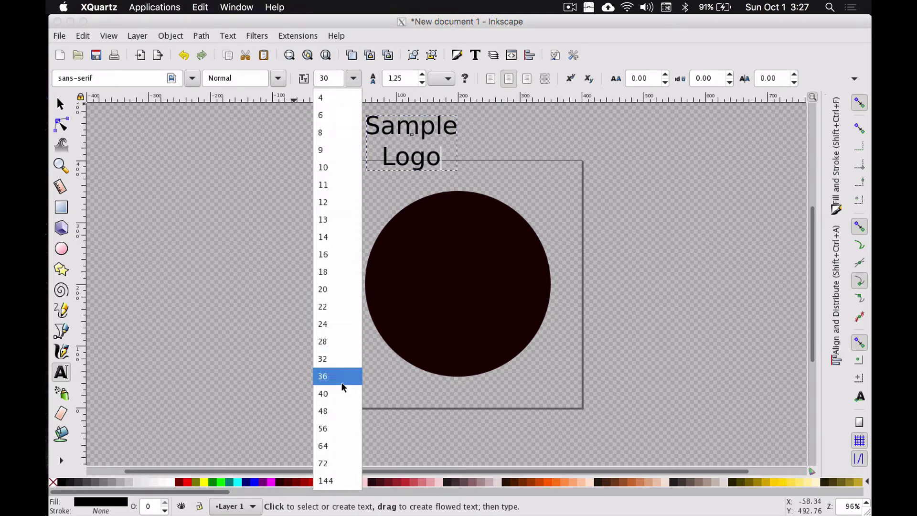
pyautogui.click(345, 411)
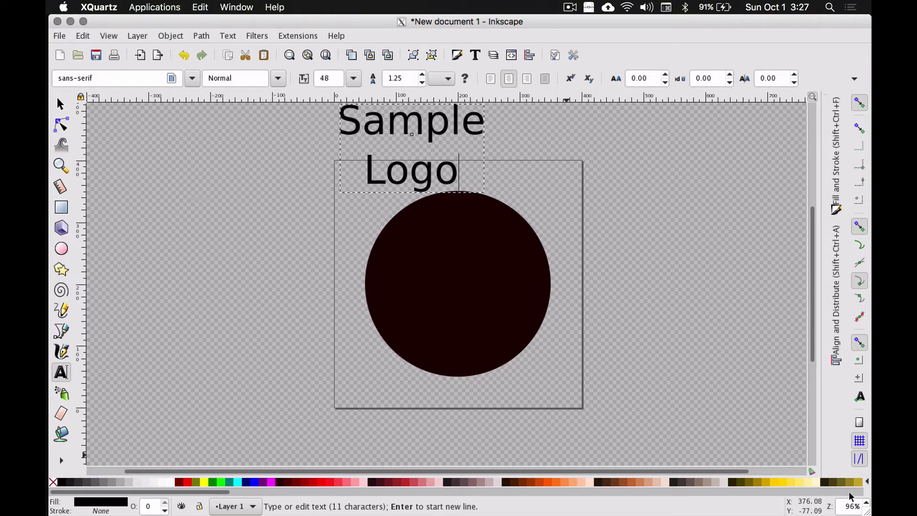
# Step: Change the text's flat fill colour to red (RGBA ff0000ff) in the Fill and Stroke settings
pyautogui.click(837, 184)
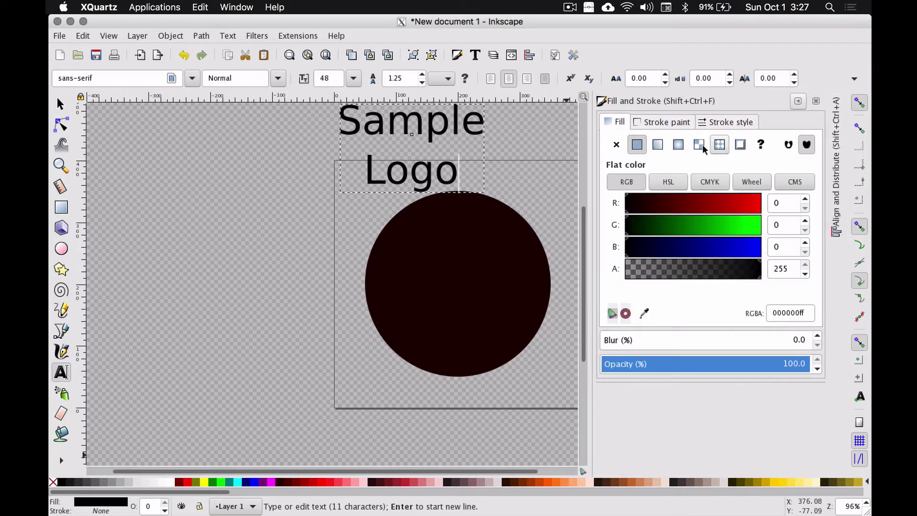
pyautogui.click(662, 122)
pyautogui.click(614, 122)
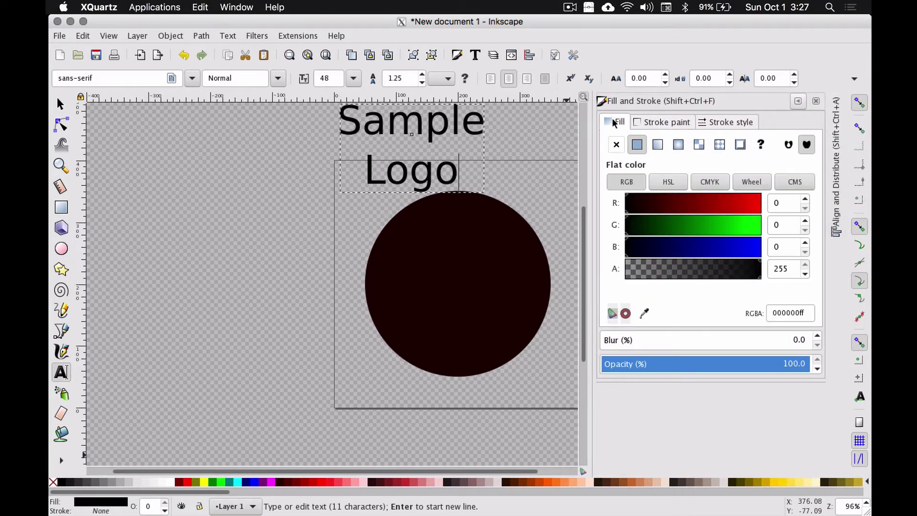
pyautogui.moveTo(704, 205); pyautogui.dragTo(767, 209)
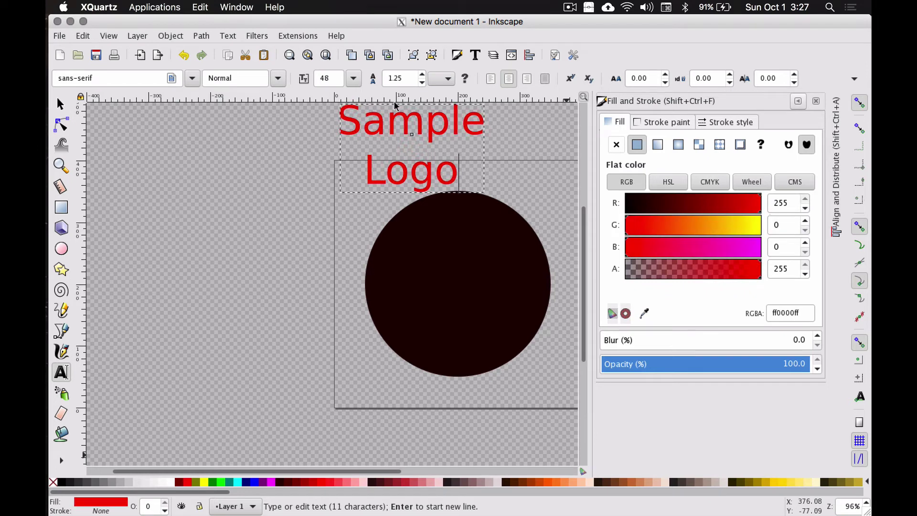
# Step: Move the red text onto the middle of the circle and collapse the Fill and Stroke settings
pyautogui.click(67, 107)
pyautogui.moveTo(393, 126)
pyautogui.mouseDown()
pyautogui.moveTo(446, 260)
pyautogui.moveTo(432, 252)
pyautogui.moveTo(443, 259)
pyautogui.mouseUp()
pyautogui.click(796, 101)
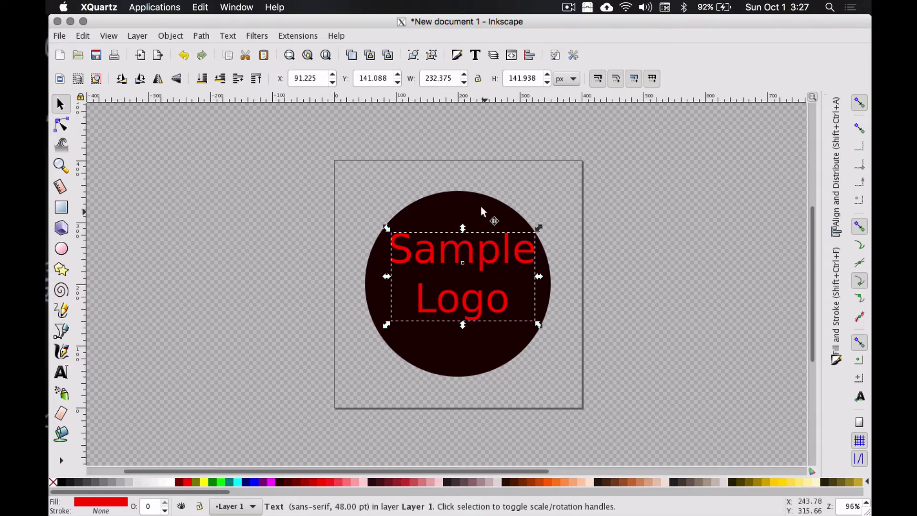
# Step: Lower the text to the bottom behind the circle, and lower the circle to the bottom to bring the text back in front
pyautogui.moveTo(474, 215)
pyautogui.mouseDown()
pyautogui.moveTo(300, 226)
pyautogui.moveTo(252, 219)
pyautogui.moveTo(463, 213)
pyautogui.mouseUp()
pyautogui.click(467, 246)
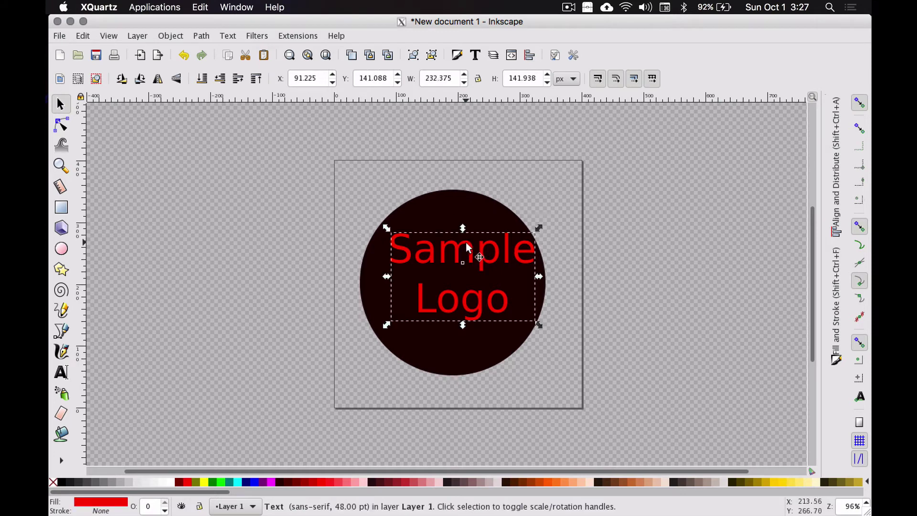
pyautogui.click(202, 80)
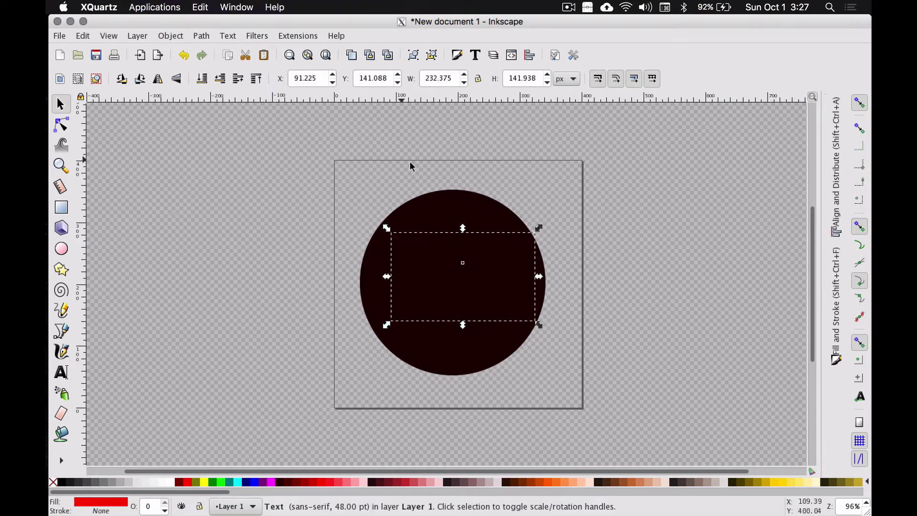
pyautogui.moveTo(436, 194)
pyautogui.mouseDown()
pyautogui.moveTo(177, 202)
pyautogui.moveTo(440, 195)
pyautogui.mouseUp()
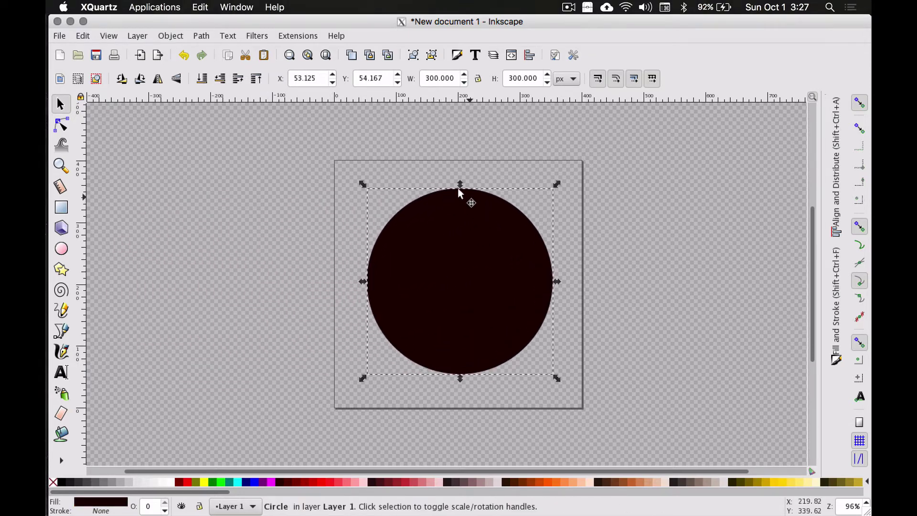
pyautogui.click(205, 81)
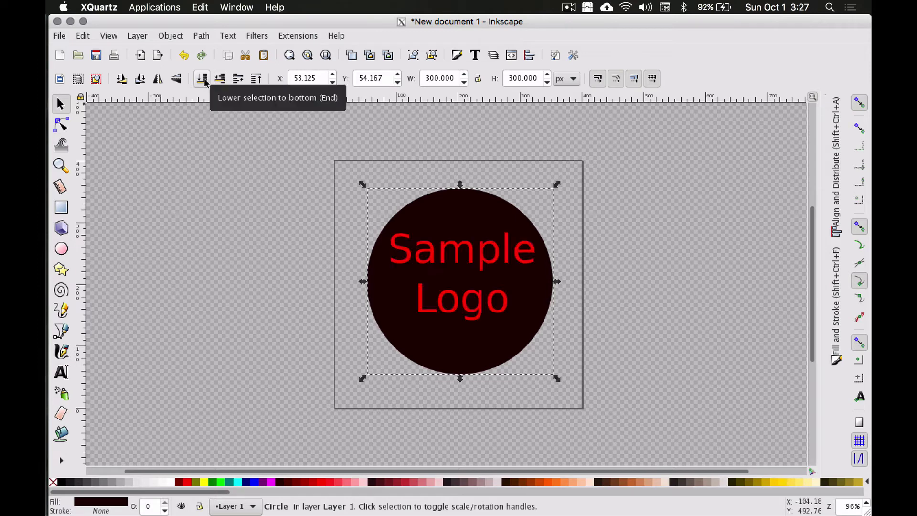
# Step: Recenter the circle horizontally and vertically on the page
pyautogui.click(455, 245)
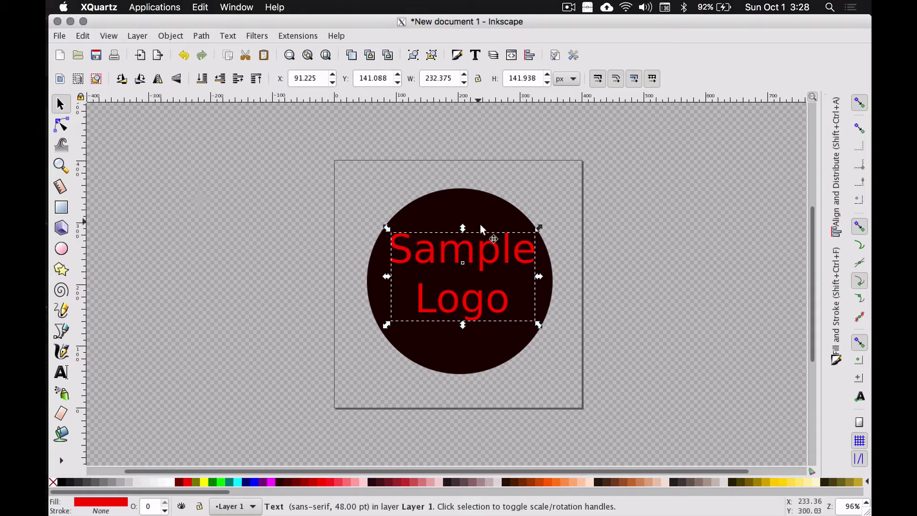
pyautogui.click(486, 200)
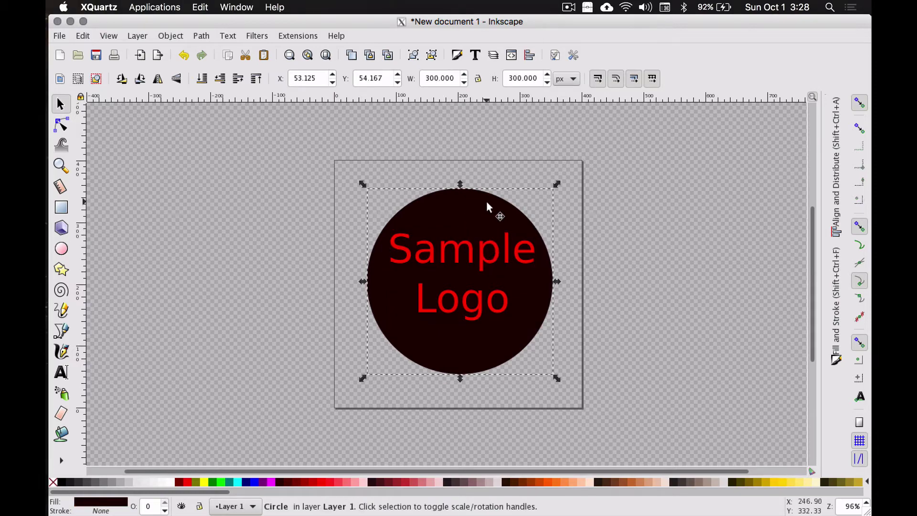
pyautogui.click(835, 191)
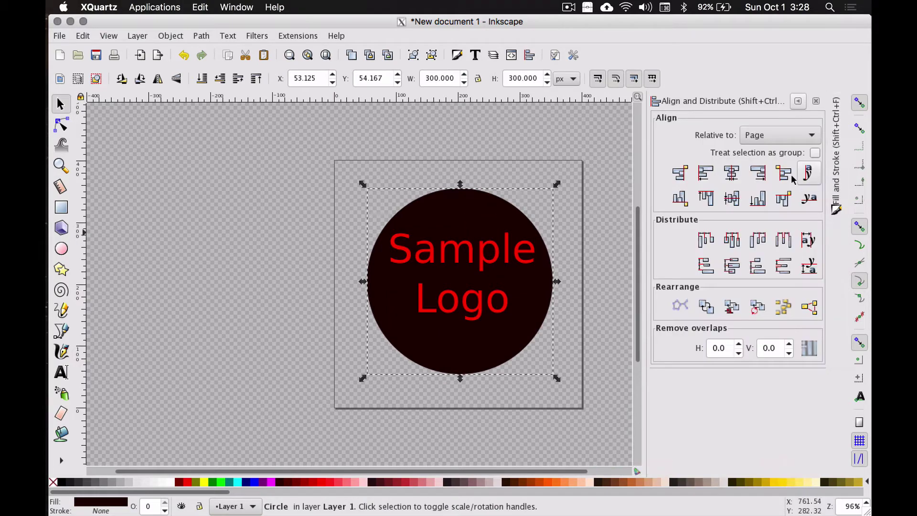
pyautogui.click(731, 173)
pyautogui.click(735, 198)
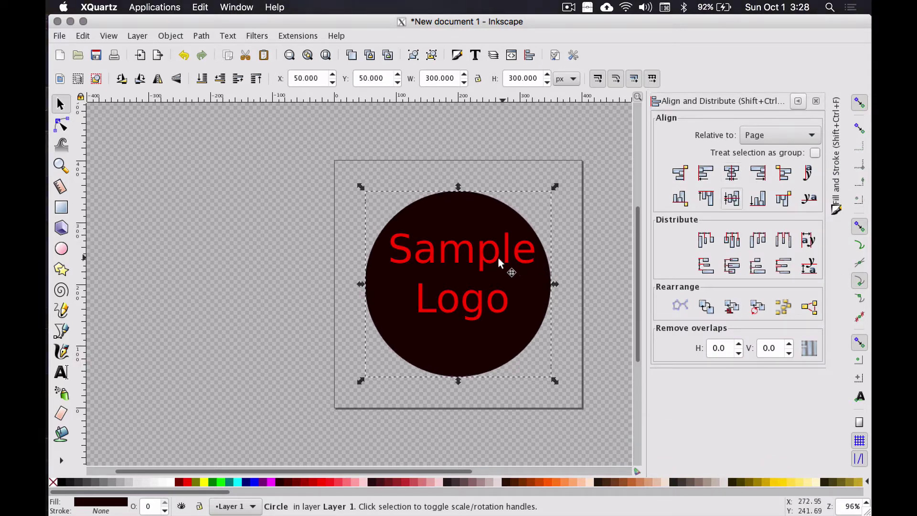
# Step: Center the red "Sample Logo" text horizontally and vertically relative to the page
pyautogui.click(483, 251)
pyautogui.click(731, 172)
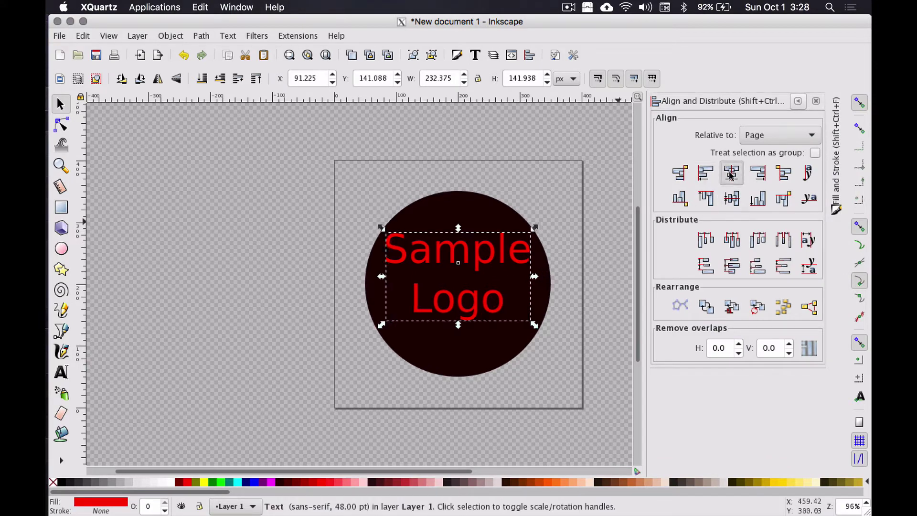
pyautogui.click(736, 198)
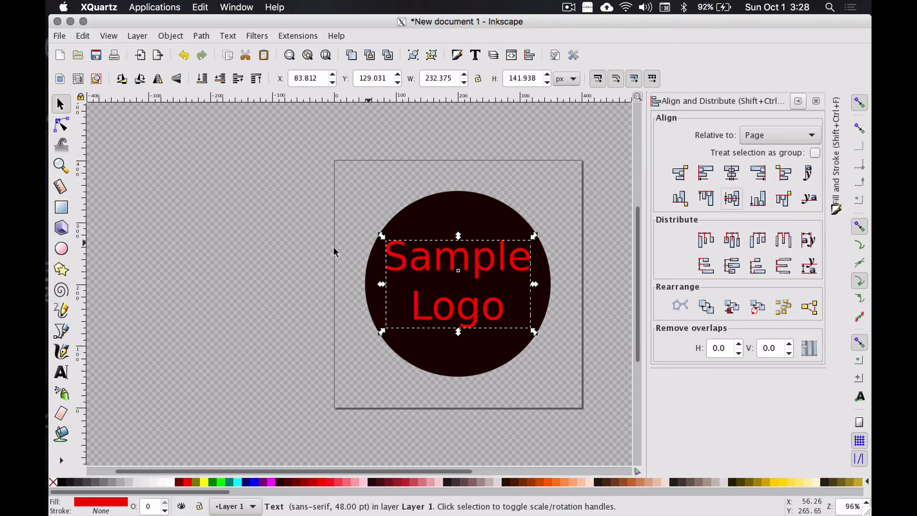
# Step: Cut the text out of the circle with the Difference path operation, and shift the resulting shape slightly up and right
pyautogui.moveTo(301, 136); pyautogui.dragTo(586, 424)
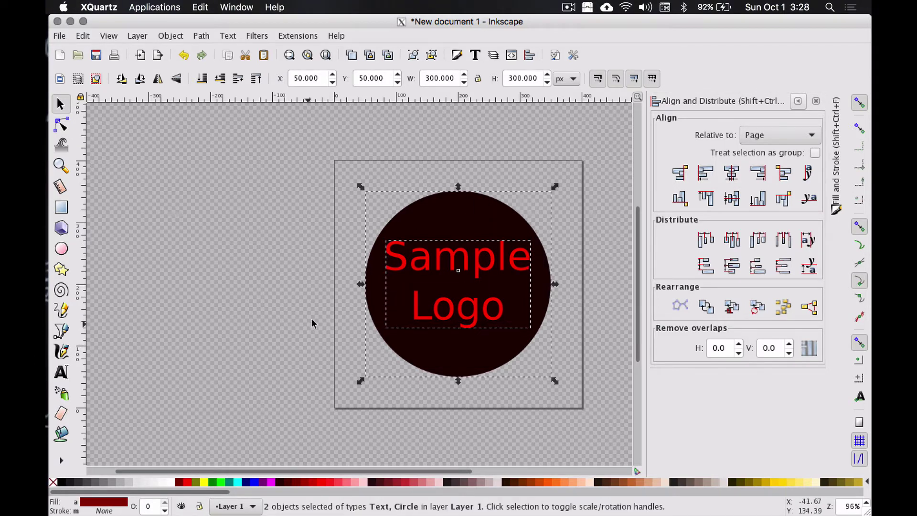
pyautogui.click(292, 316)
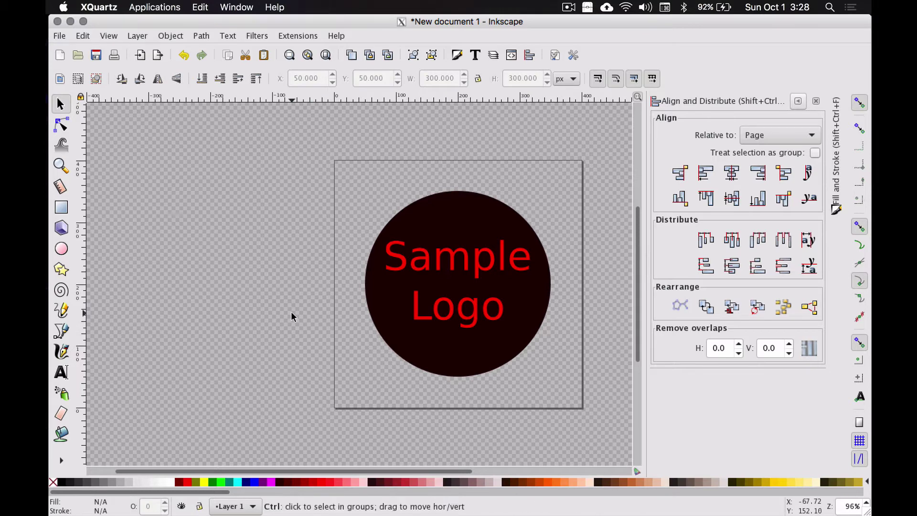
pyautogui.hotkey('ctrl', 'a')
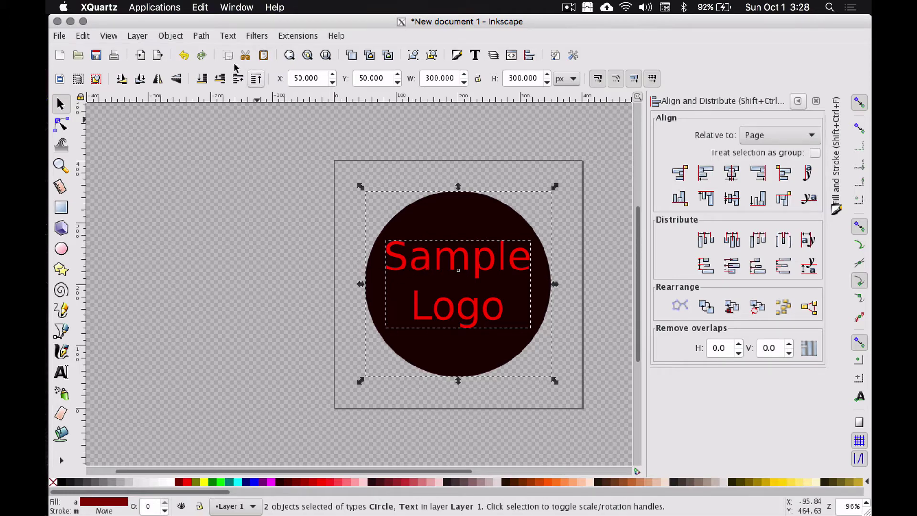
pyautogui.click(201, 36)
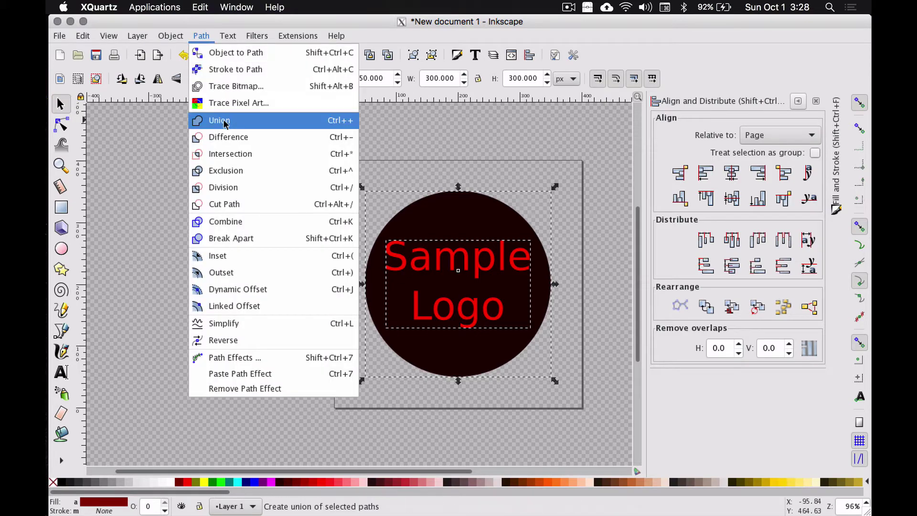
pyautogui.click(224, 137)
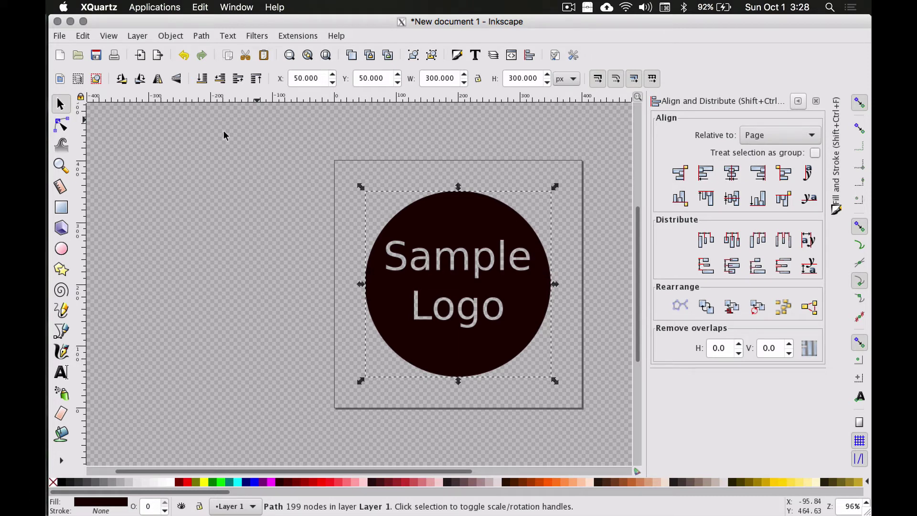
pyautogui.moveTo(427, 222)
pyautogui.mouseDown()
pyautogui.moveTo(274, 245)
pyautogui.moveTo(405, 241)
pyautogui.moveTo(438, 211)
pyautogui.mouseUp()
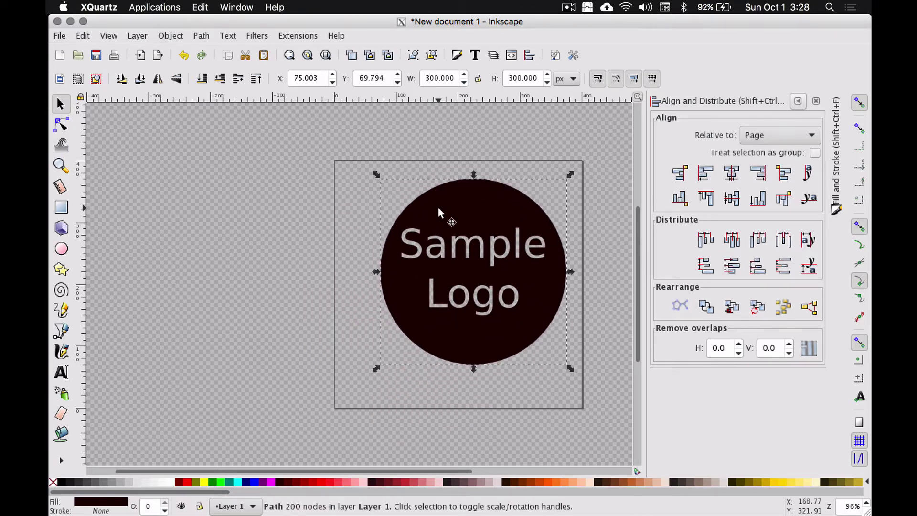
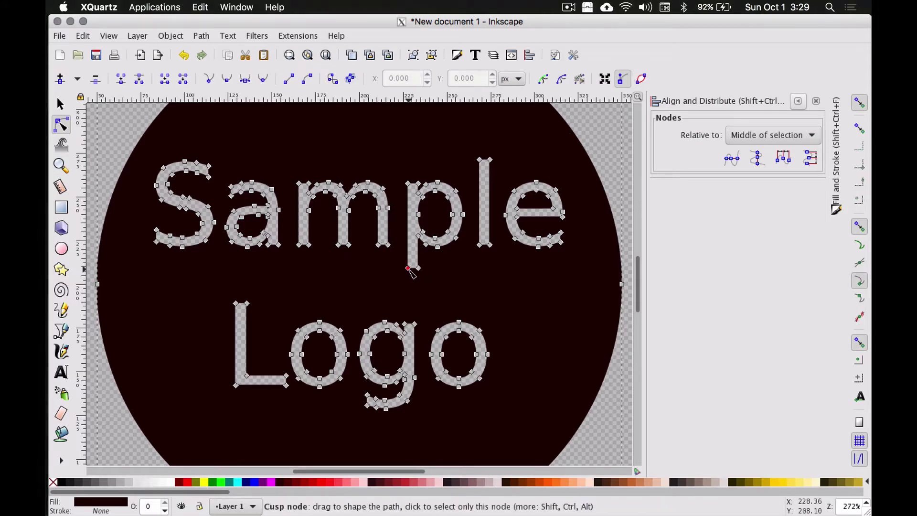
# Step: Stretch the lower-left node of the "p" stem down and left to about X 213, Y 186 px, and turn off snapping
pyautogui.moveTo(409, 268); pyautogui.dragTo(383, 312)
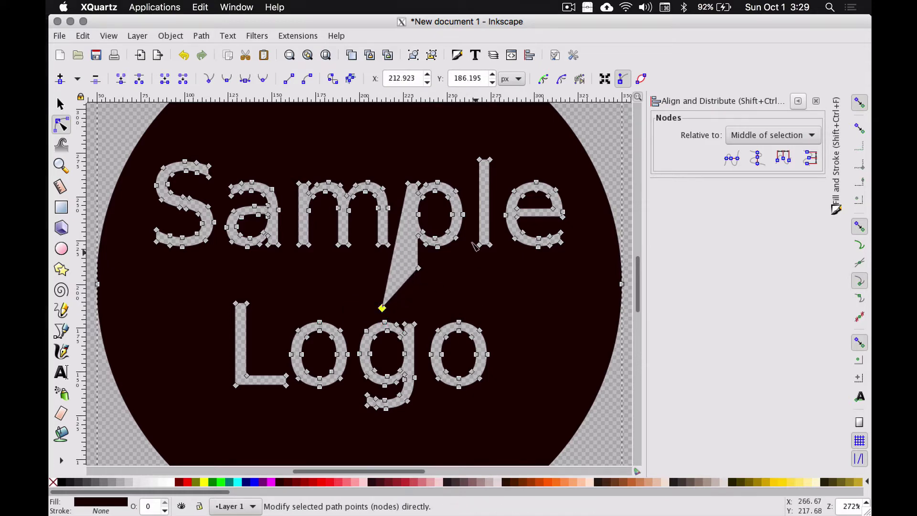
pyautogui.click(859, 103)
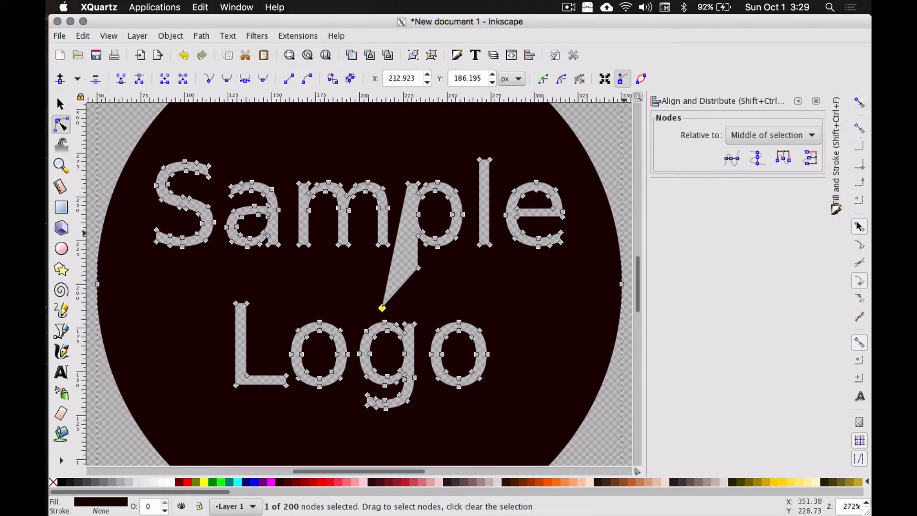
pyautogui.click(860, 103)
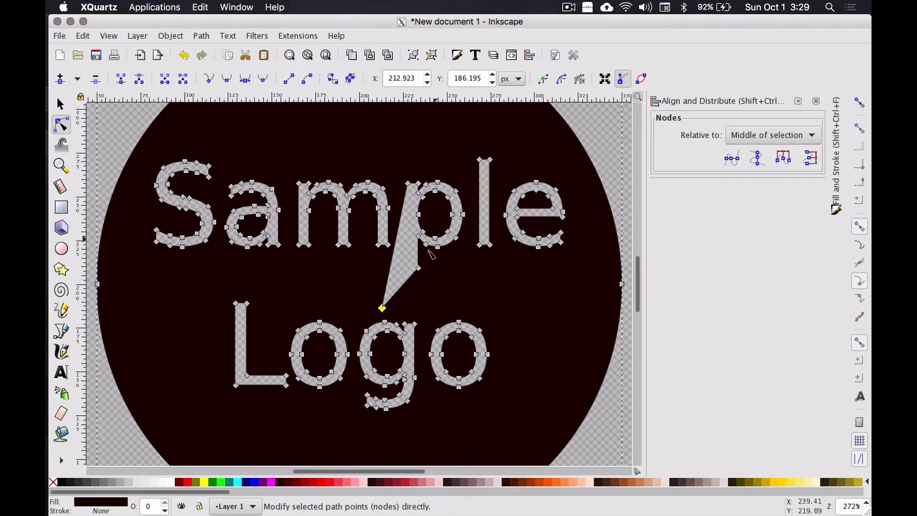
# Step: Add a node on the stretched left edge of the "p" stem and move it to about X 227.6, Y 219.8 px
pyautogui.click(396, 237)
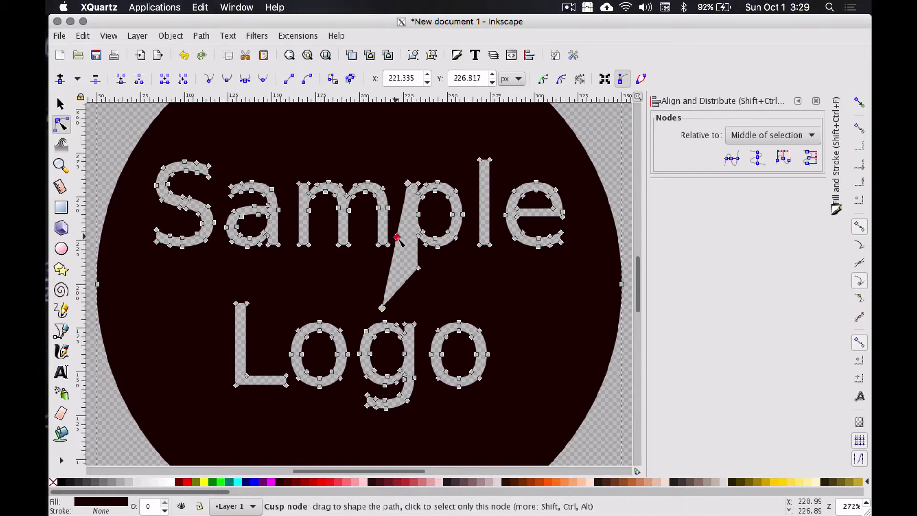
pyautogui.moveTo(397, 237); pyautogui.dragTo(407, 249)
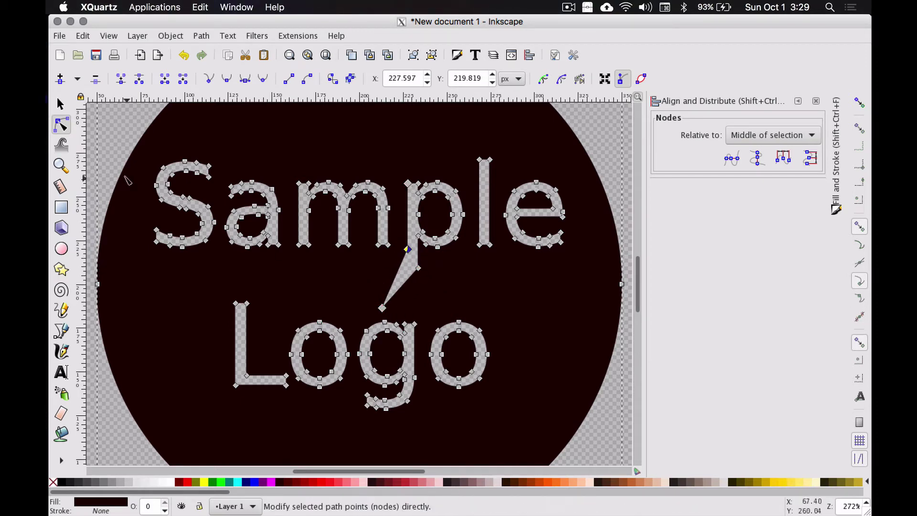
pyautogui.click(59, 105)
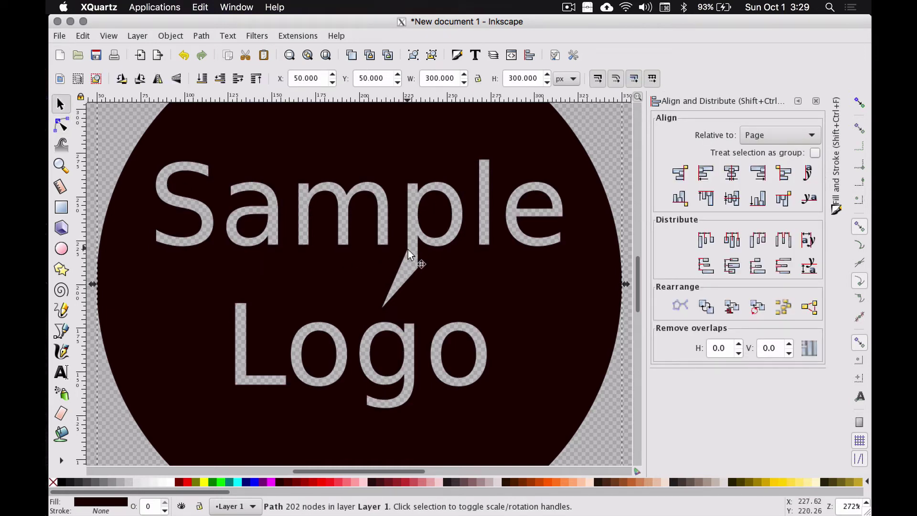
# Step: Smooth the added node on the left edge of the "p" stem and delete the stem's lower-right node
pyautogui.click(61, 125)
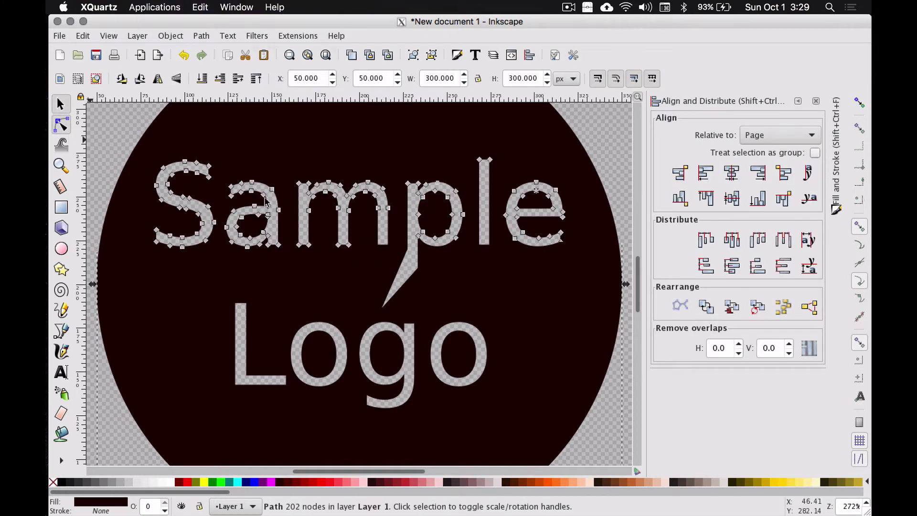
pyautogui.click(407, 249)
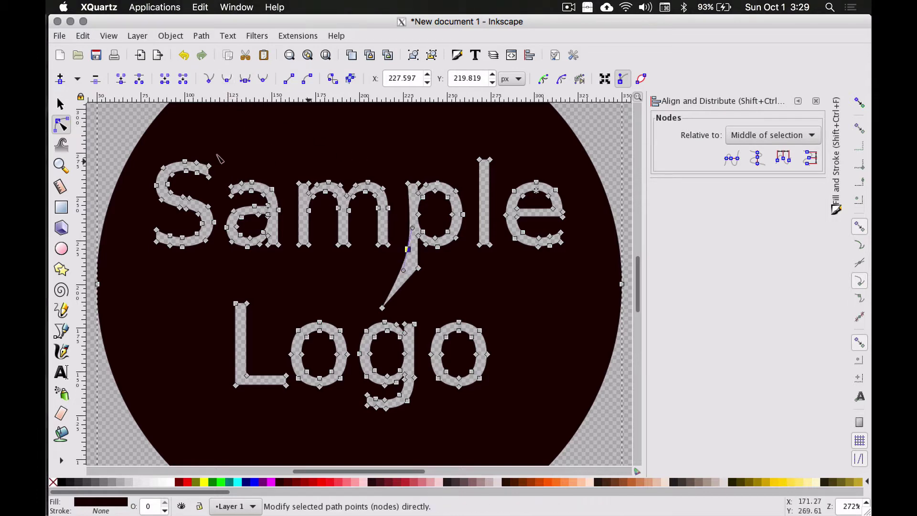
pyautogui.click(60, 104)
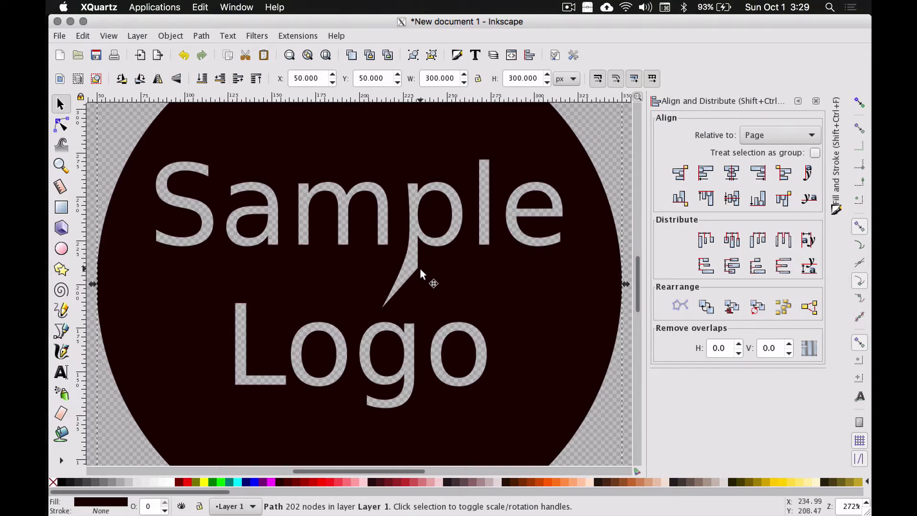
pyautogui.click(61, 126)
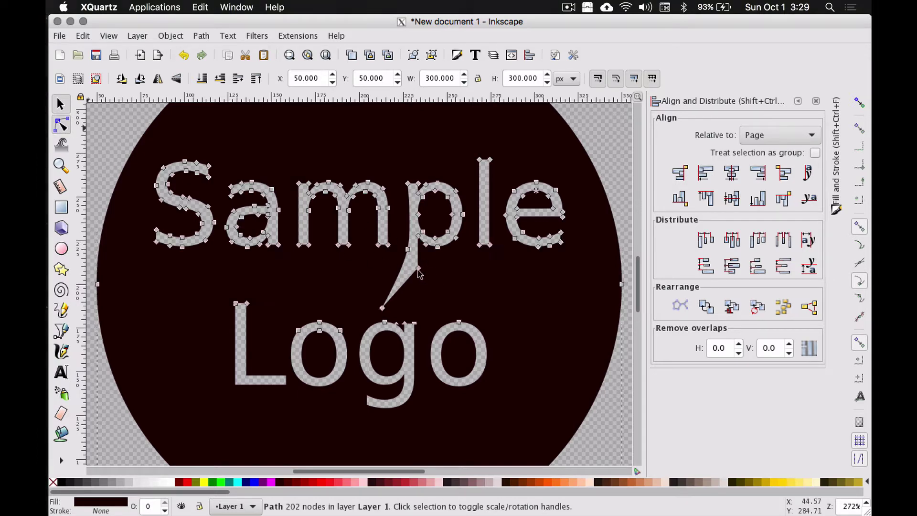
pyautogui.click(418, 269)
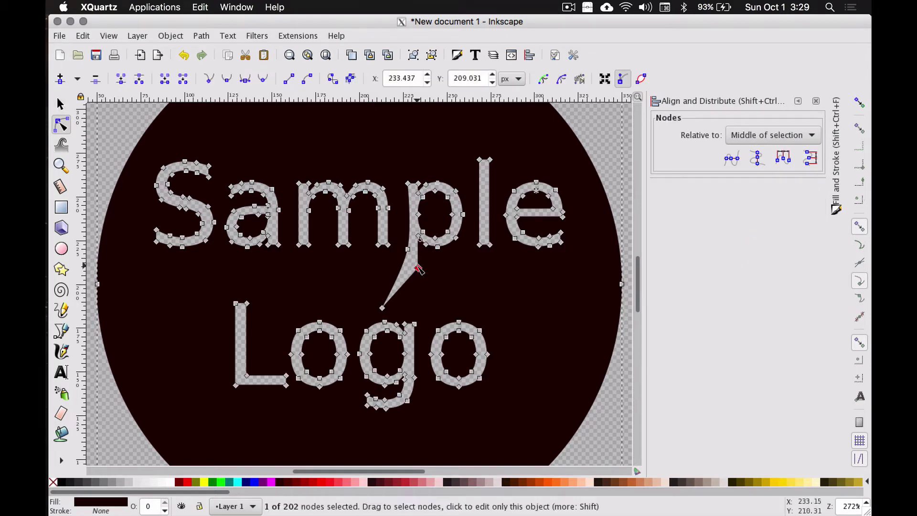
pyautogui.press('Delete')
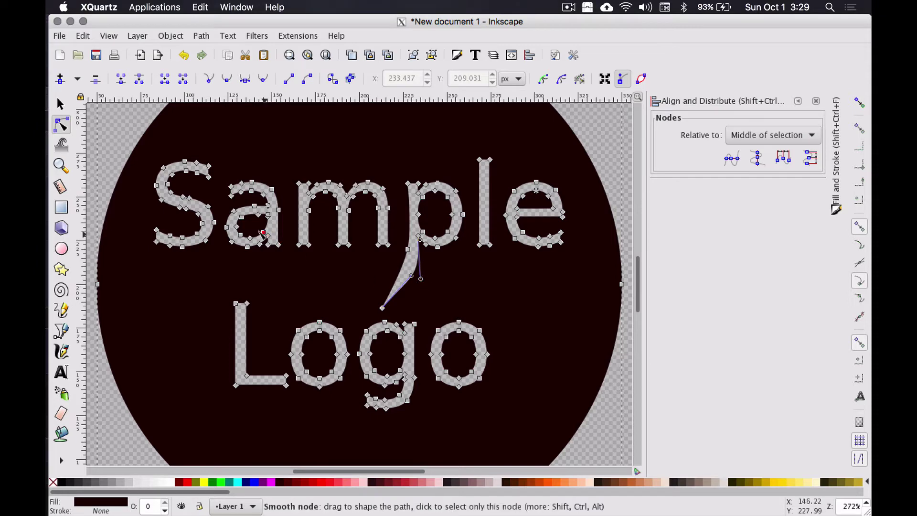
pyautogui.click(60, 104)
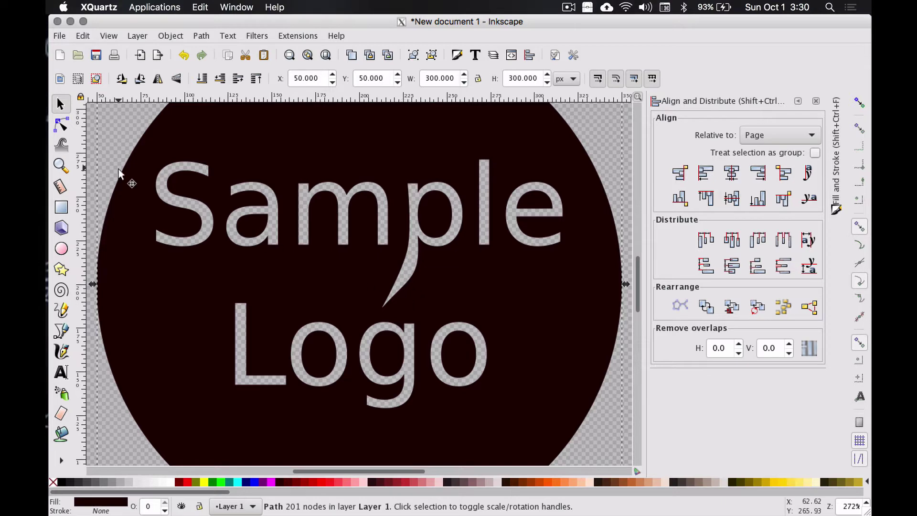
# Step: Stretch the "a" stem's lower-right node to about X 166.1, Y 191.0 px, with a node added on its right edge at about X 156.8, Y 217.0
pyautogui.click(61, 125)
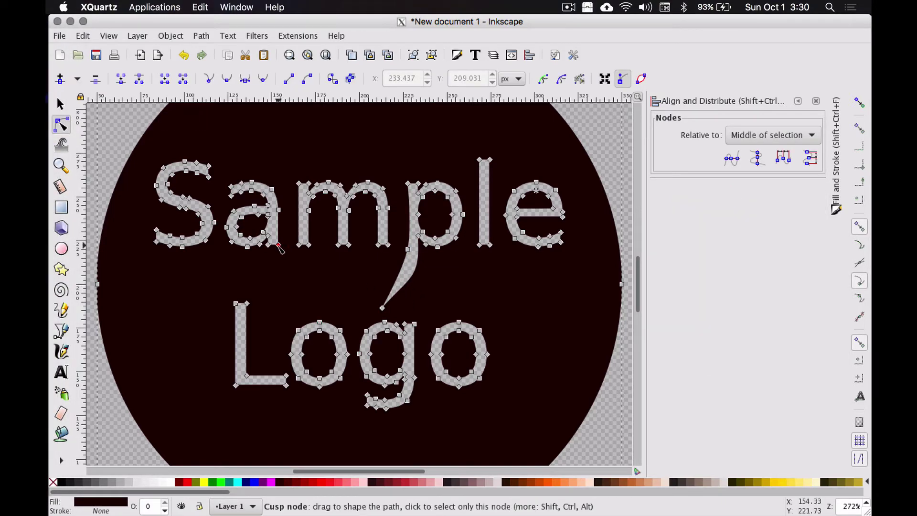
pyautogui.moveTo(278, 244); pyautogui.dragTo(305, 310)
pyautogui.doubleClick(290, 253)
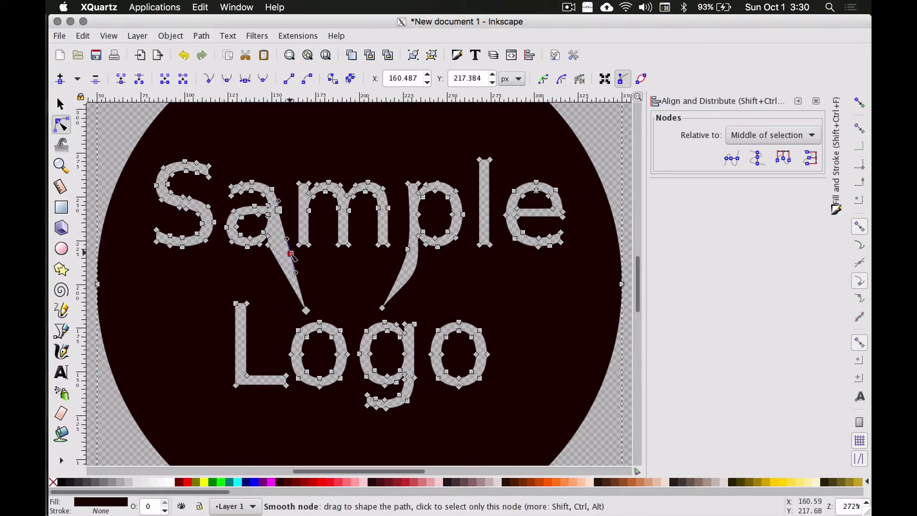
pyautogui.moveTo(292, 253); pyautogui.dragTo(286, 254)
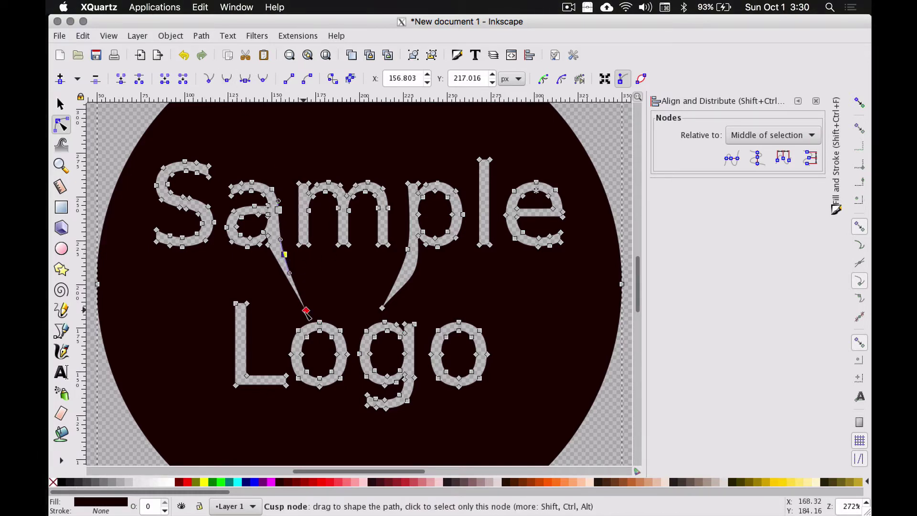
pyautogui.moveTo(306, 310); pyautogui.dragTo(299, 301)
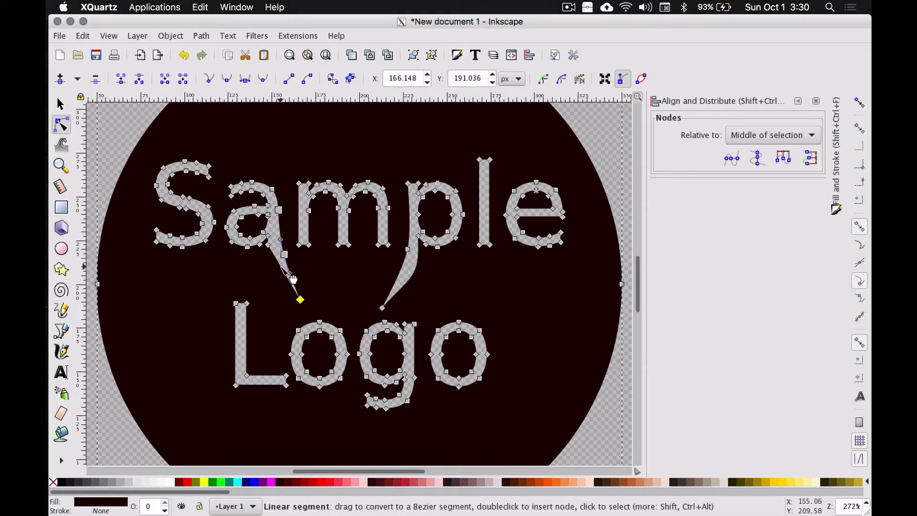
# Step: Add a node on the left edge of the stretched "a" stem, move it to about X 148.5, Y 206.3 px, and smooth it
pyautogui.doubleClick(281, 266)
pyautogui.moveTo(281, 267); pyautogui.dragTo(269, 273)
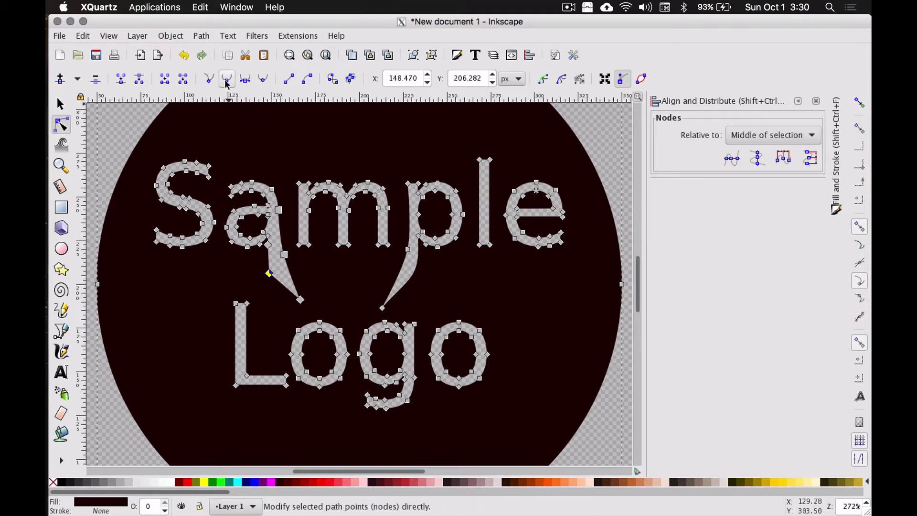
pyautogui.click(60, 105)
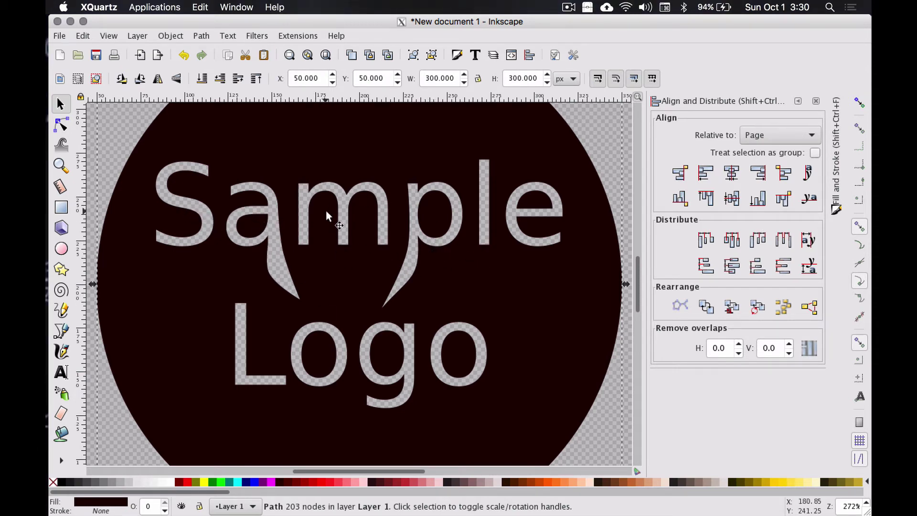
# Step: Add a node mid-way along the base of the "m" middle stem, stretch it down into a point, and add a right-edge node
pyautogui.click(62, 125)
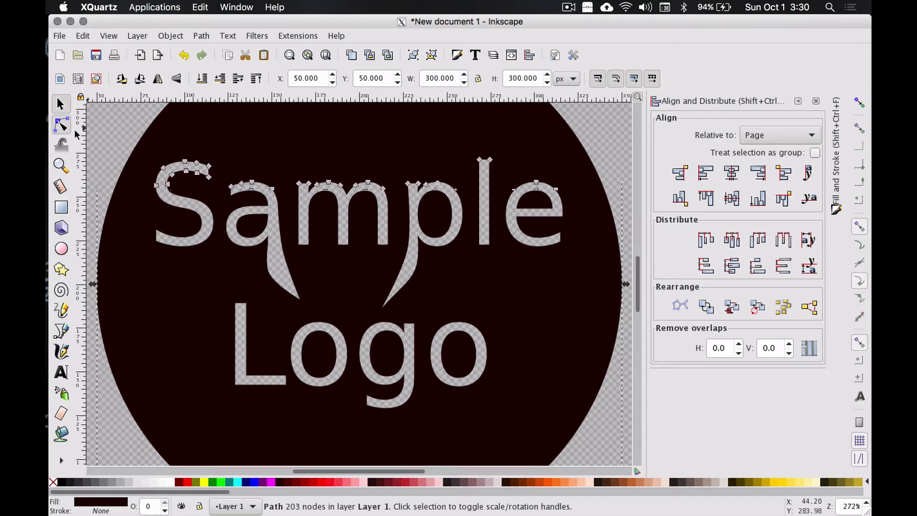
pyautogui.press('z')
pyautogui.click(62, 80)
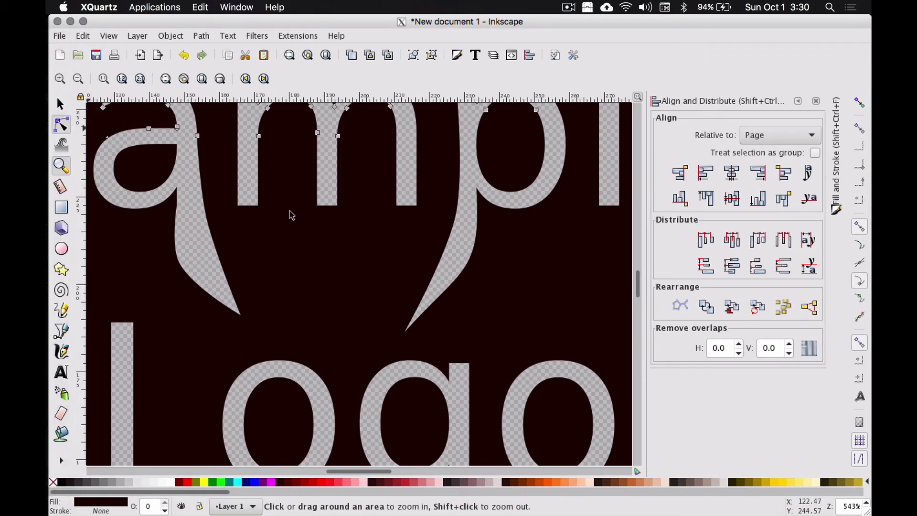
pyautogui.press('n')
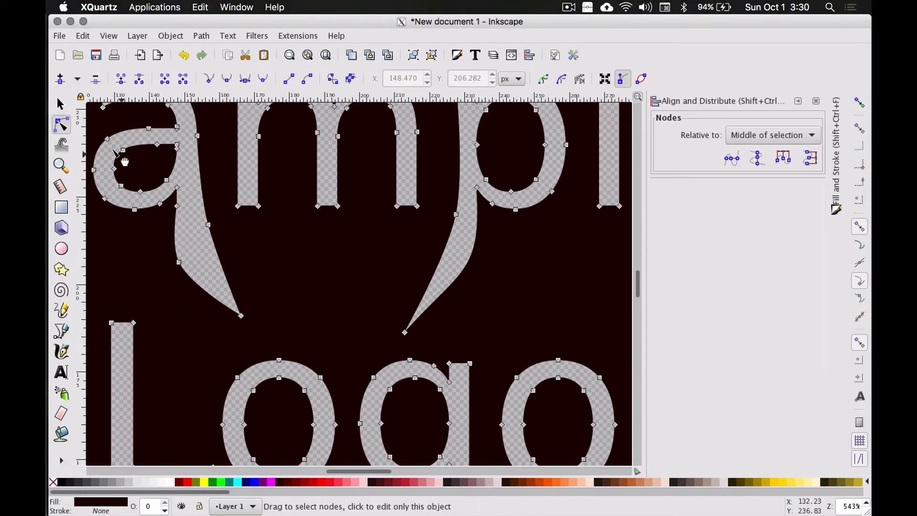
pyautogui.doubleClick(327, 205)
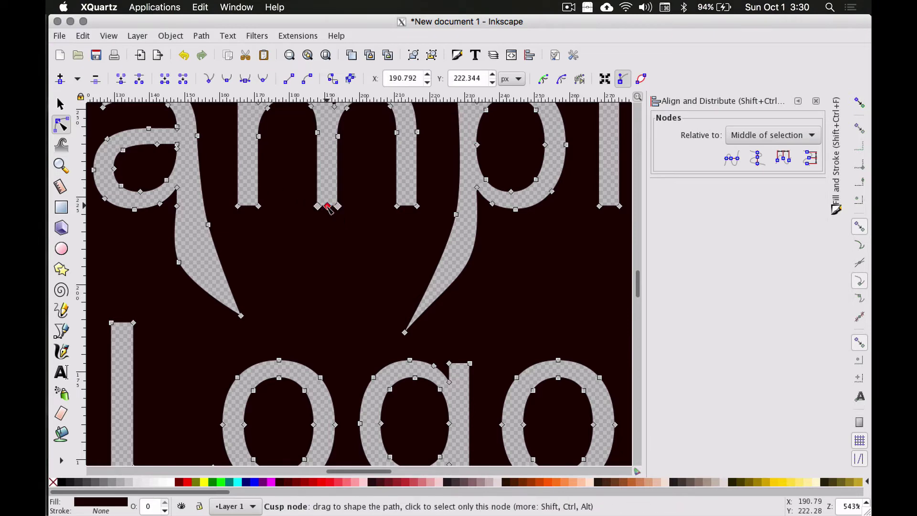
pyautogui.moveTo(327, 206); pyautogui.dragTo(331, 337)
pyautogui.doubleClick(334, 264)
# Step: Try pulling smooth side nodes of the "m" middle stem outward into two lobes and raising its tip to about X 187.1, Y 218.8 px
pyautogui.moveTo(334, 264); pyautogui.dragTo(254, 226)
pyautogui.doubleClick(324, 251)
pyautogui.hotkey('shift', 's')
pyautogui.click(378, 255)
pyautogui.hotkey('shift', 's')
pyautogui.moveTo(331, 336); pyautogui.dragTo(314, 219)
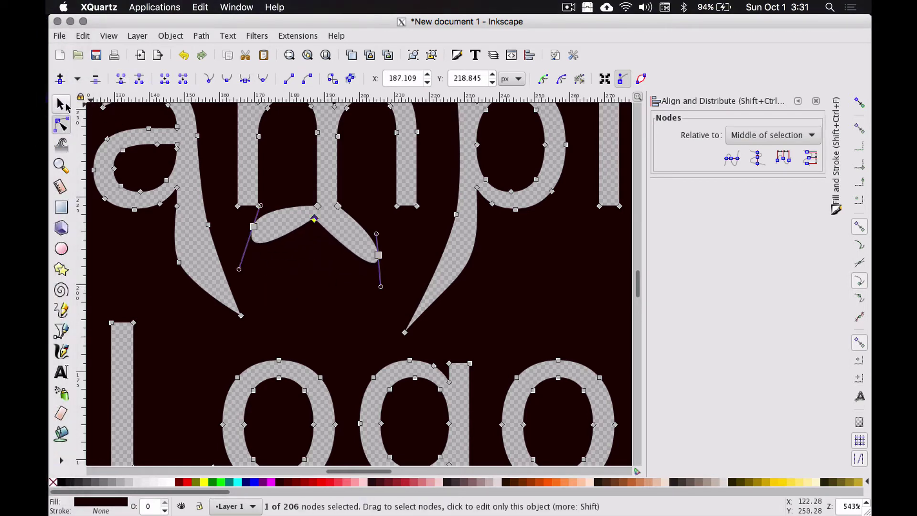
# Step: Undo the lobe reshaping of the "m" middle stem, back to the plain downward point
pyautogui.click(60, 104)
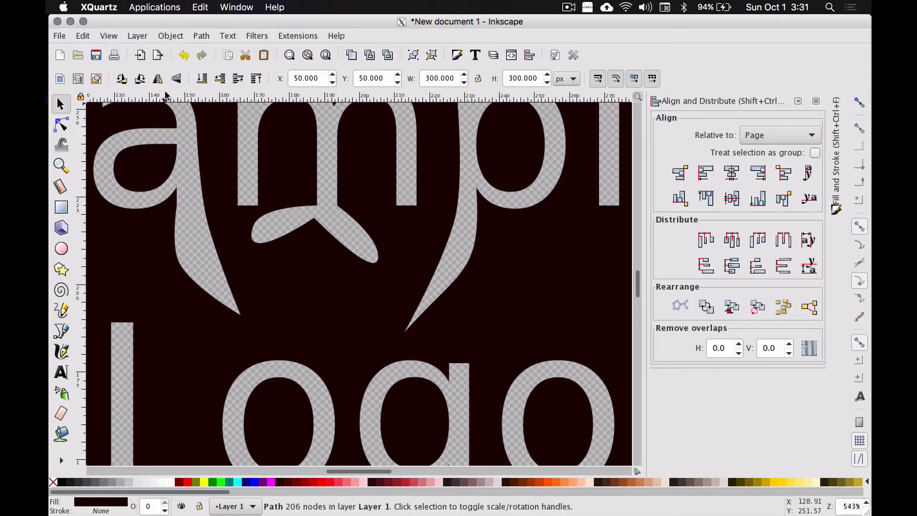
pyautogui.click(61, 165)
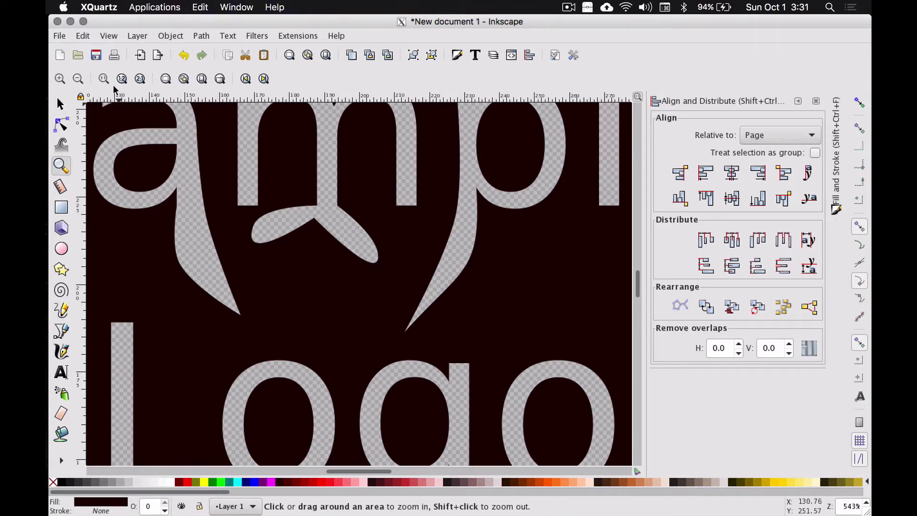
pyautogui.keyDown('shift'); pyautogui.click(364, 256); pyautogui.keyUp('shift')
pyautogui.keyDown('shift'); pyautogui.click(364, 257); pyautogui.keyUp('shift')
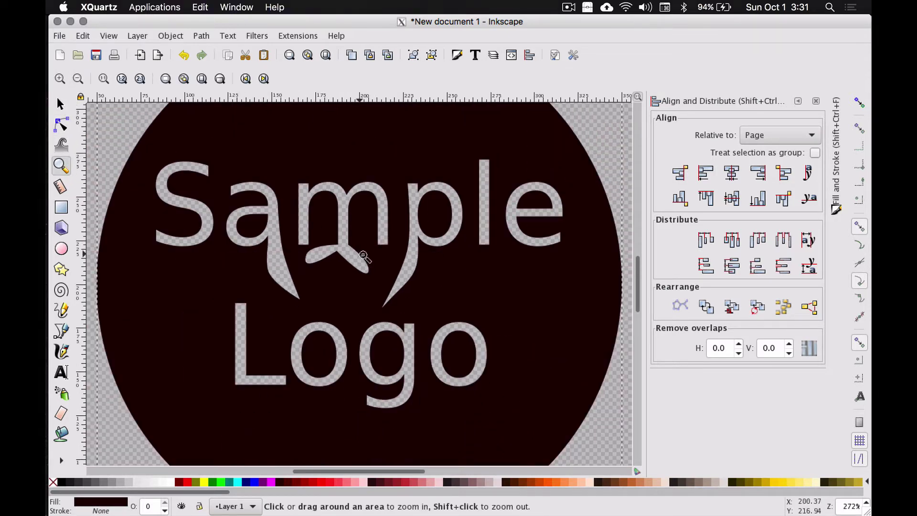
pyautogui.click(61, 125)
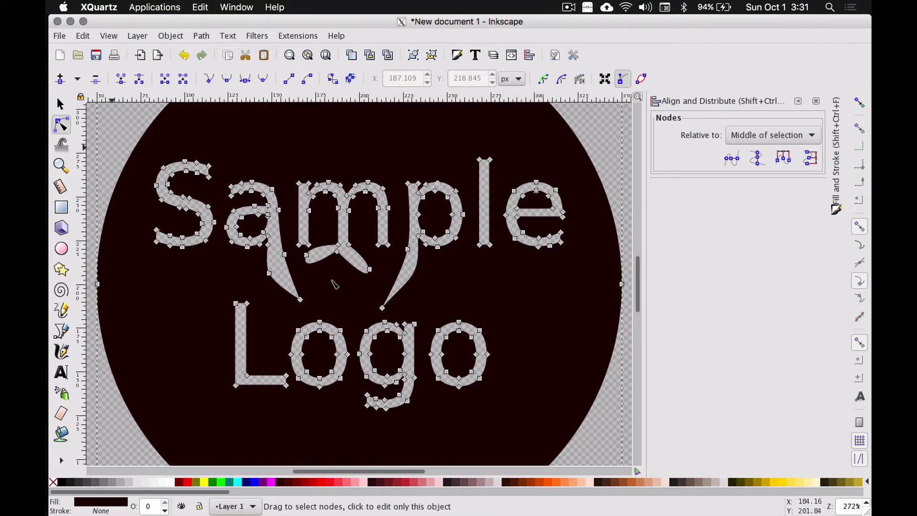
pyautogui.hotkey('ctrl', 'z')
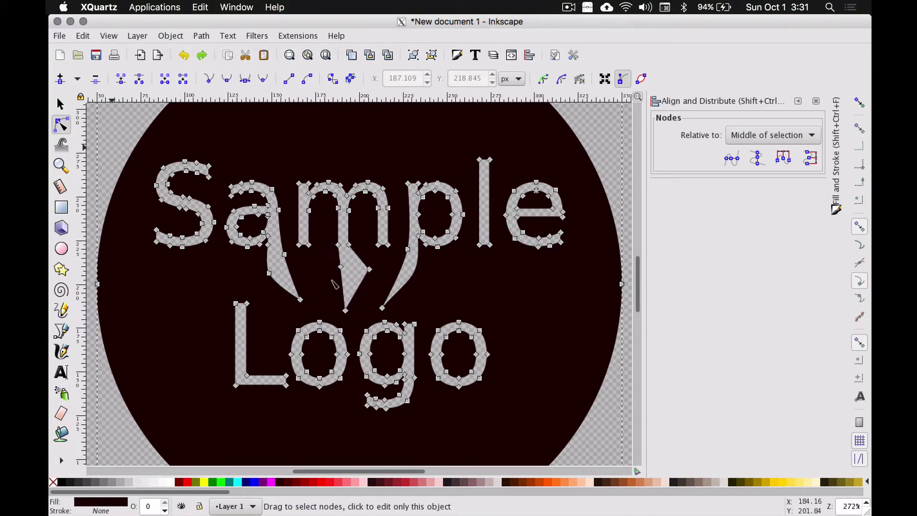
pyautogui.hotkey('ctrl', 'z')
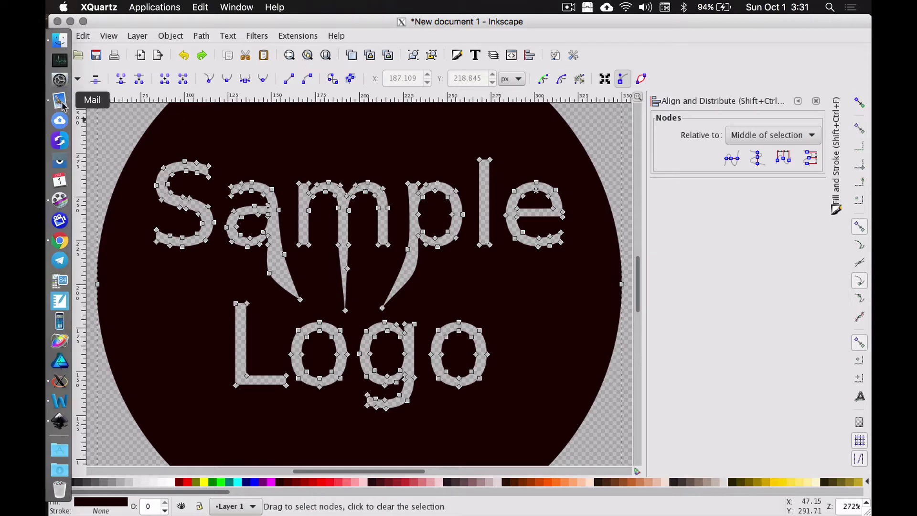
pyautogui.click(59, 103)
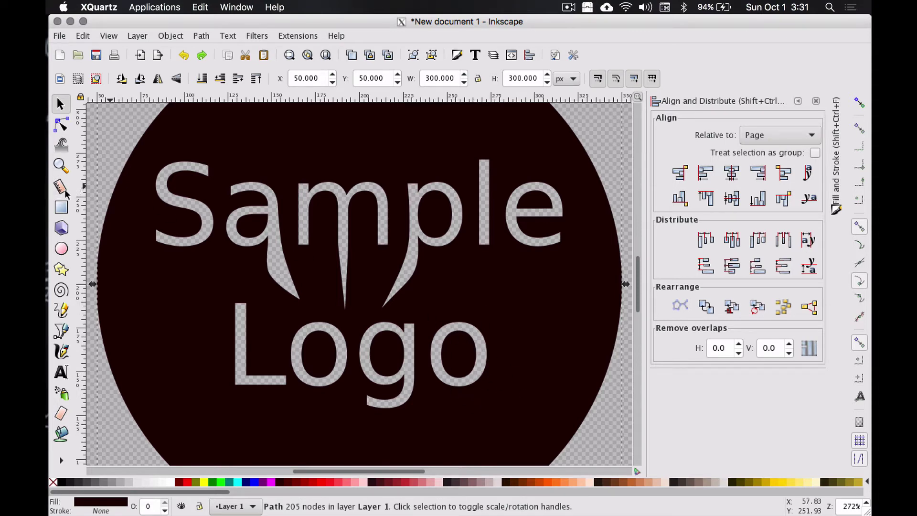
# Step: Draw a rectangle about 44.2 × 58.9 px over the final "o" of "Logo" and fill it with black (RGBA 000000ff)
pyautogui.click(61, 207)
pyautogui.moveTo(49, 216)
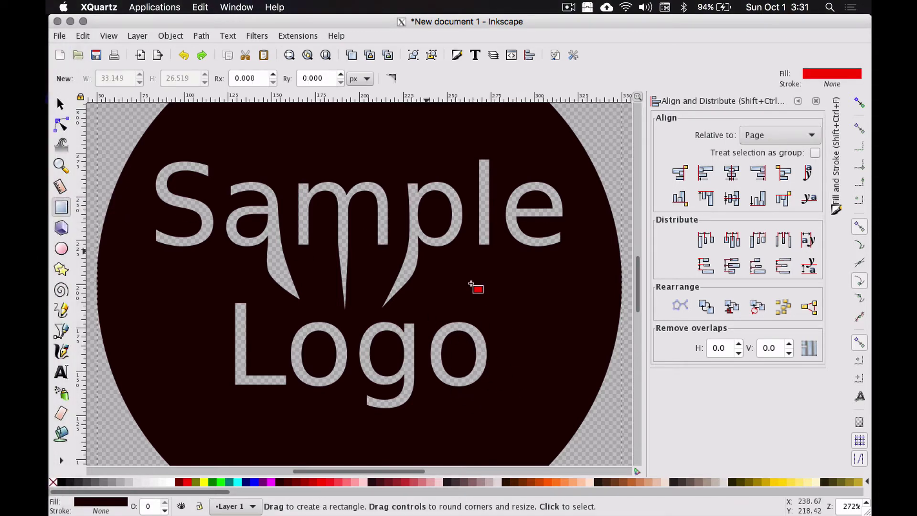
pyautogui.moveTo(430, 301); pyautogui.dragTo(508, 405)
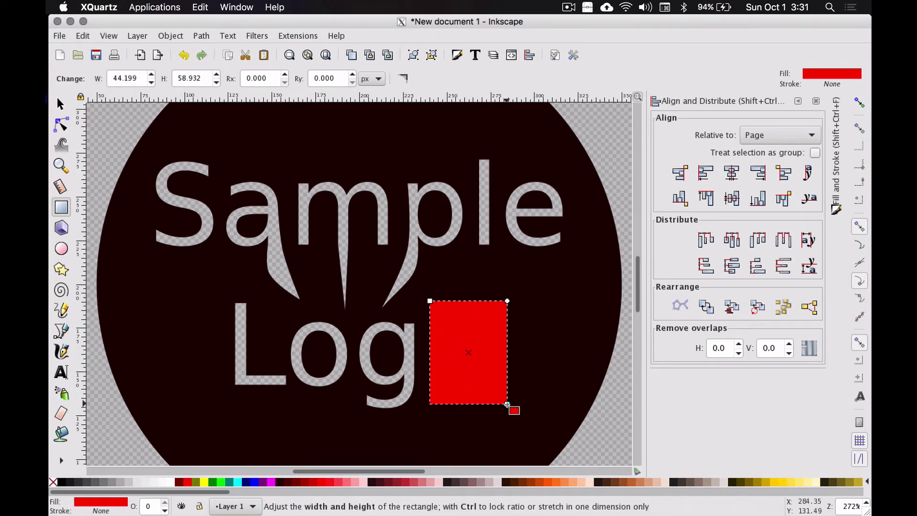
pyautogui.click(839, 186)
pyautogui.click(681, 123)
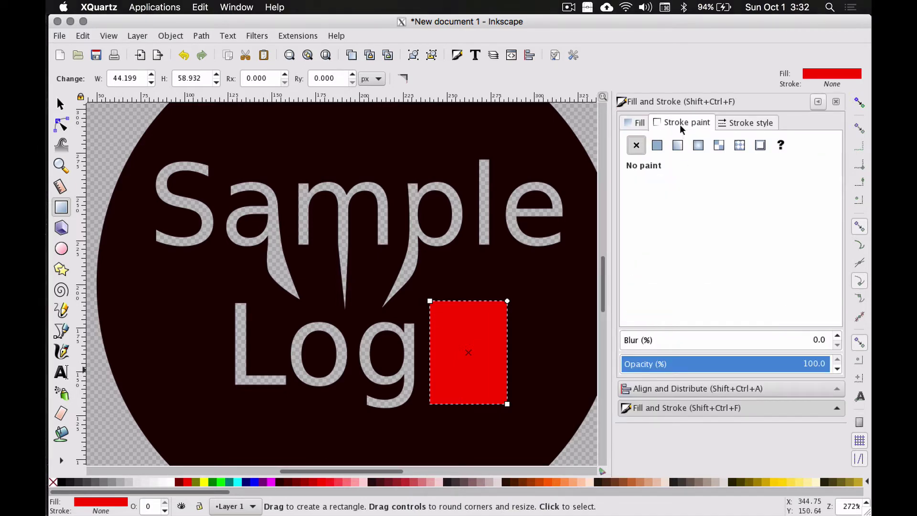
pyautogui.click(635, 124)
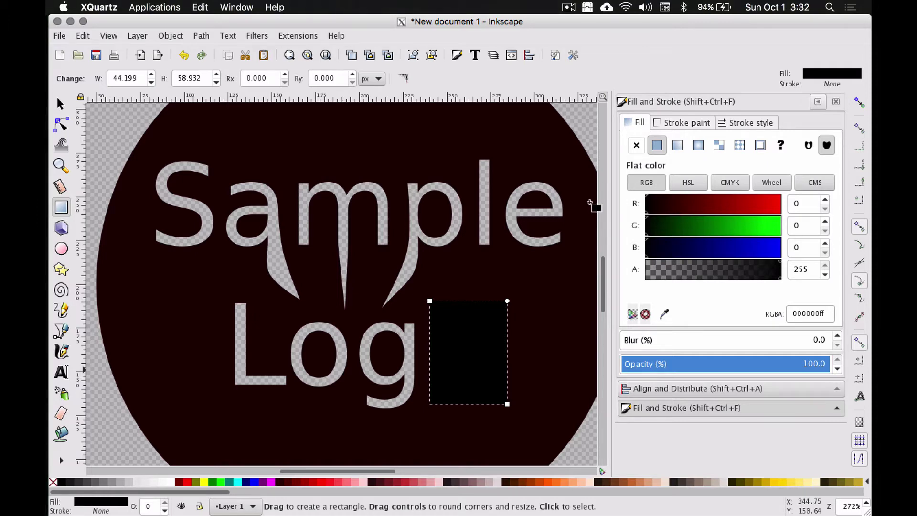
# Step: Select the rectangle together with the logo path and merge them with the Union path operation
pyautogui.hotkey('ctrl', 'a')
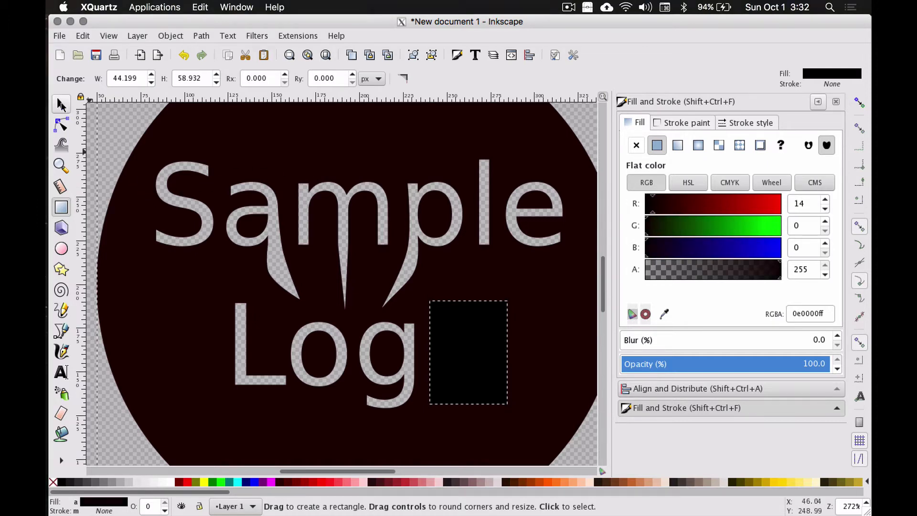
pyautogui.click(60, 103)
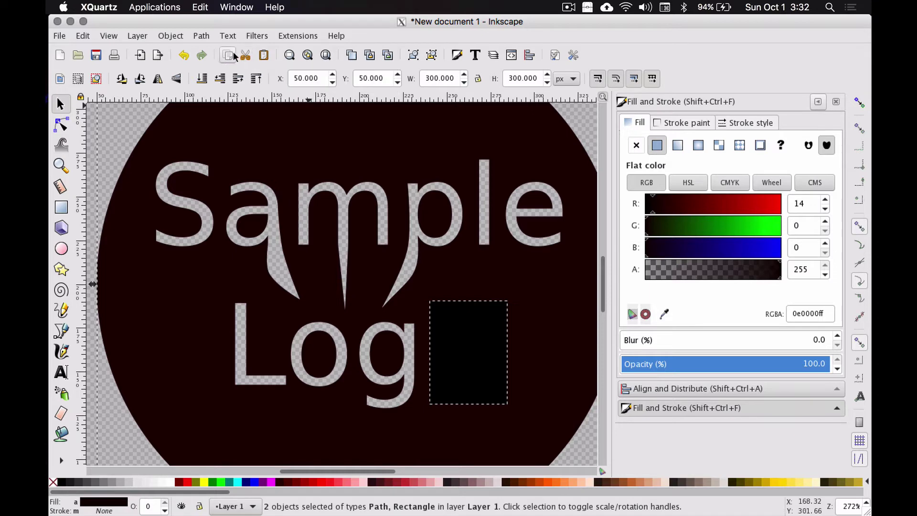
pyautogui.click(203, 36)
pyautogui.click(224, 119)
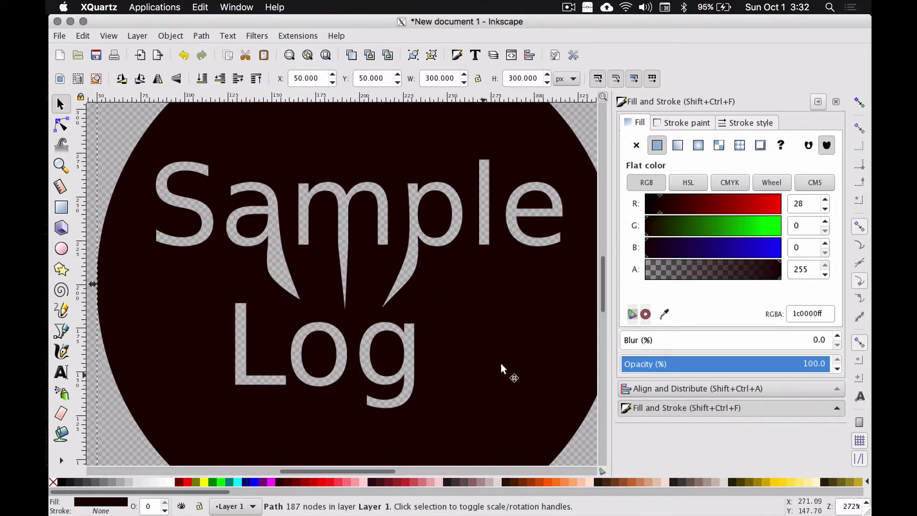
# Step: Move the whole logo shape right and slightly up to about X 81.7, Y 51.5 px
pyautogui.click(60, 165)
pyautogui.click(184, 78)
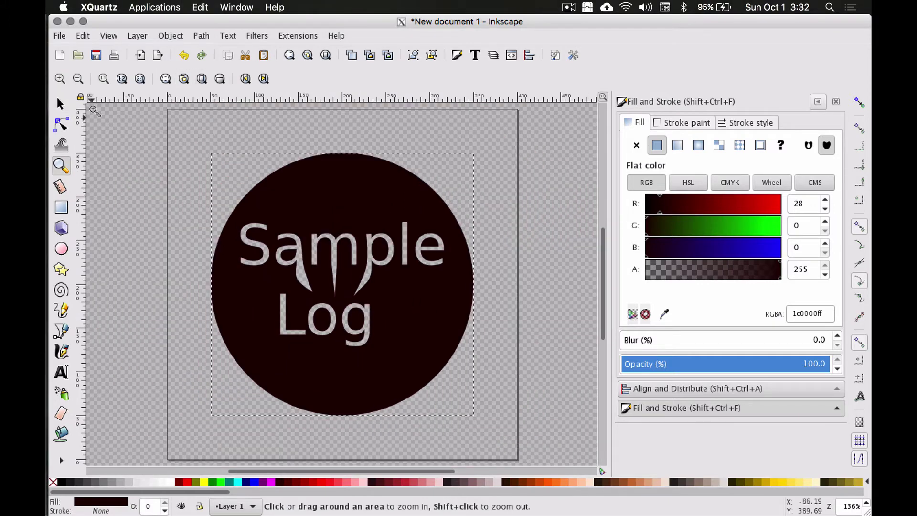
pyautogui.press('s')
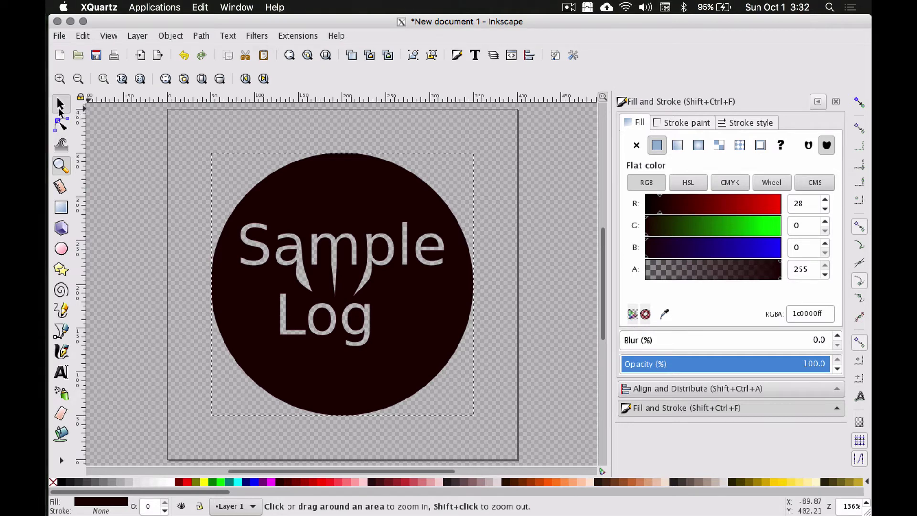
pyautogui.moveTo(309, 204); pyautogui.dragTo(336, 203)
pyautogui.moveTo(347, 268); pyautogui.dragTo(348, 268)
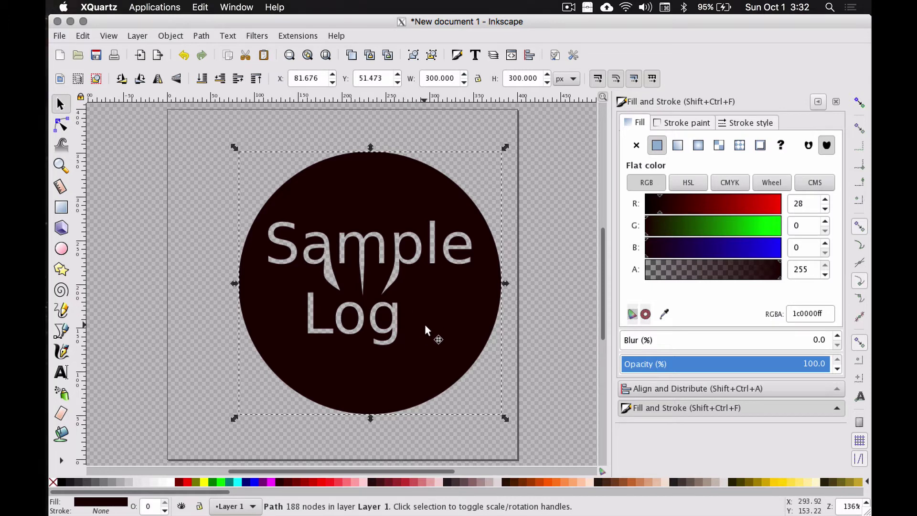
# Step: Move the whole logo shape left and slightly up to about X 62.5, Y 53.7 px
pyautogui.moveTo(422, 321); pyautogui.dragTo(406, 319)
# Step: Draw a five-cornered star with spoke ratio 0.635, about 79.7 × 78.8 px, beside the circle's upper right edge
pyautogui.click(61, 268)
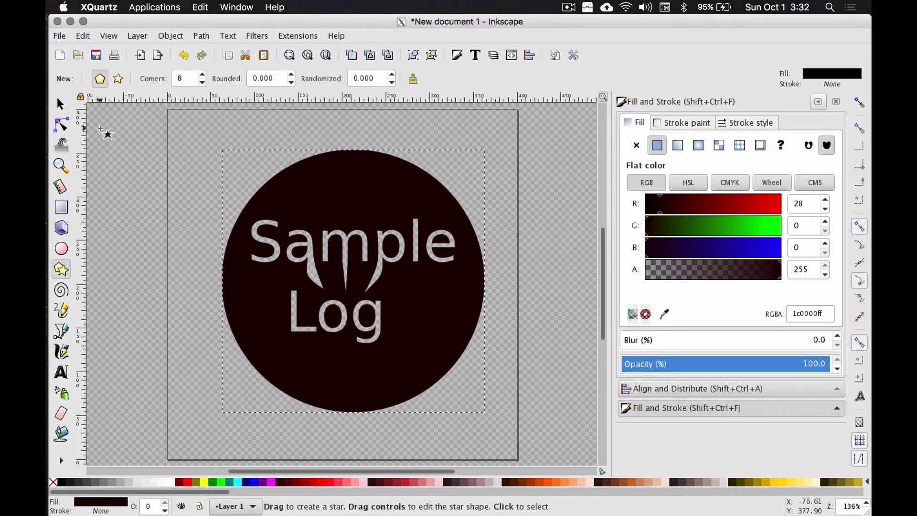
pyautogui.click(119, 79)
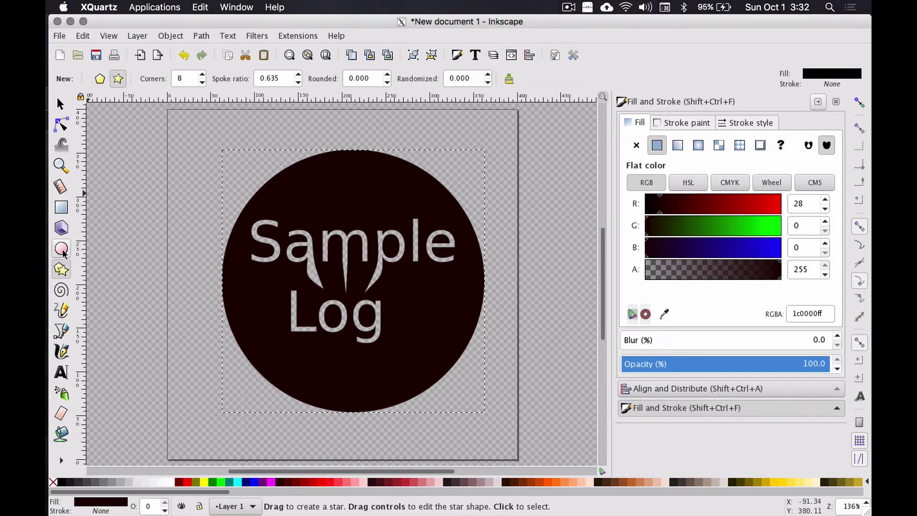
pyautogui.click(100, 79)
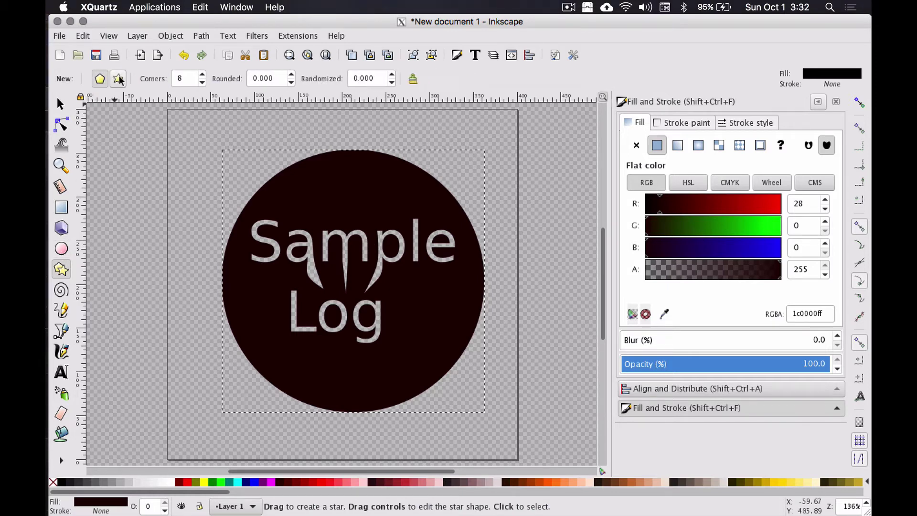
pyautogui.click(118, 78)
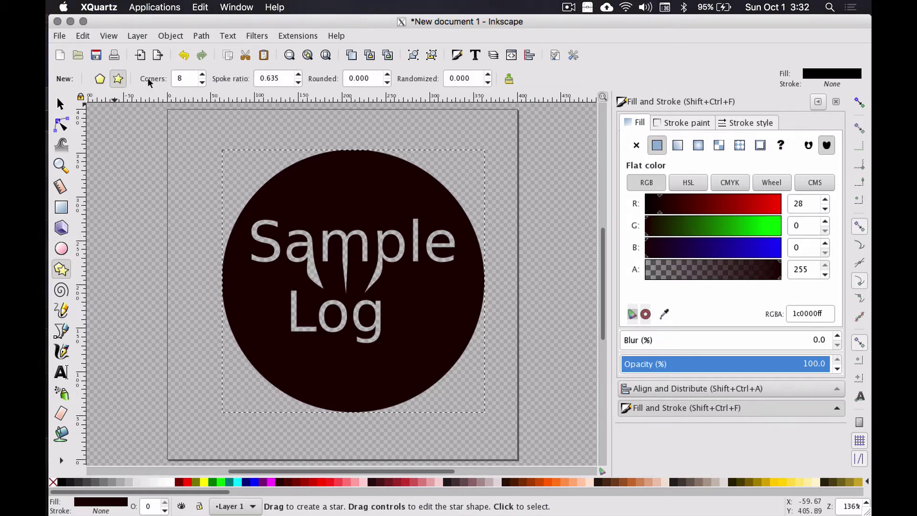
pyautogui.click(202, 82)
pyautogui.click(202, 82)
pyautogui.click(203, 82)
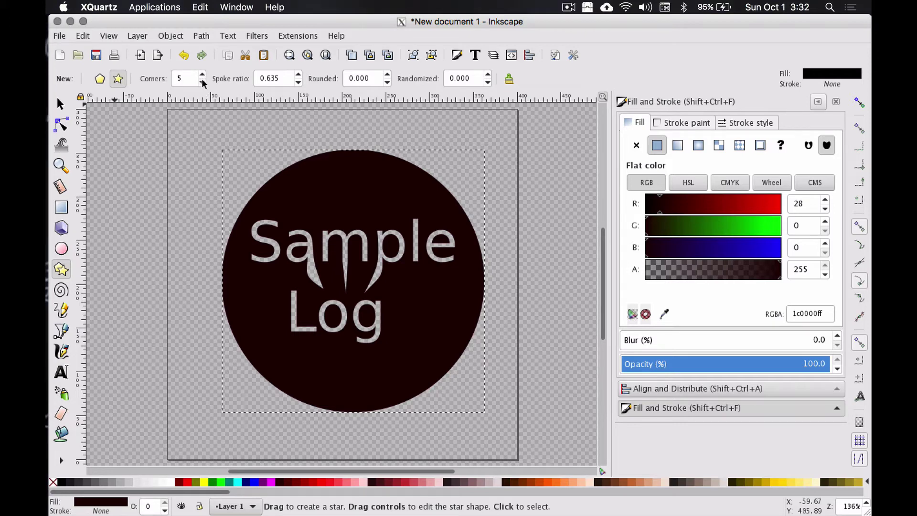
pyautogui.moveTo(503, 198); pyautogui.dragTo(528, 225)
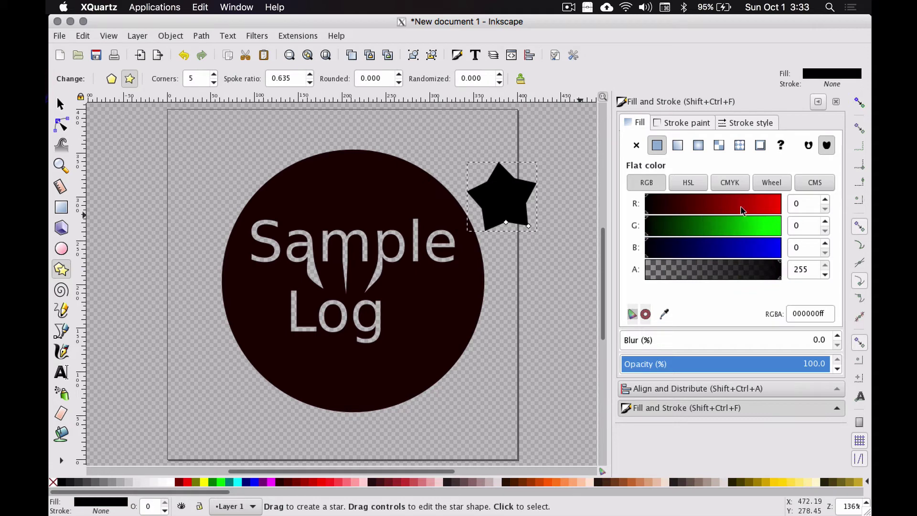
# Step: Fill the star with flat bright red (RGBA fd0000ff)
pyautogui.moveTo(742, 210); pyautogui.dragTo(776, 210)
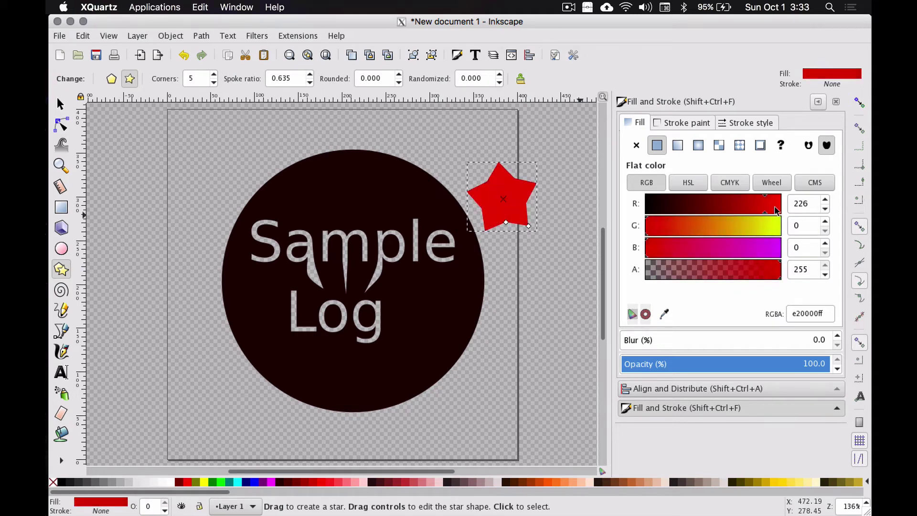
pyautogui.click(689, 123)
pyautogui.click(631, 123)
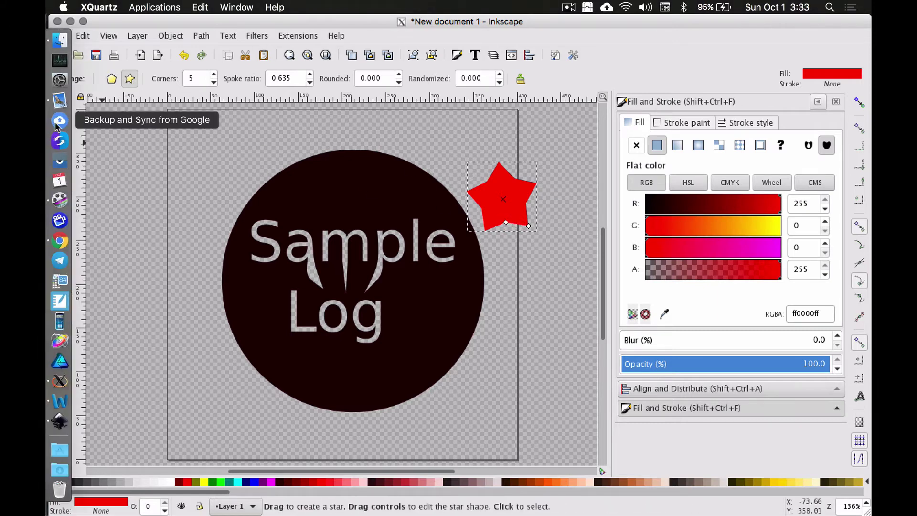
# Step: Deepen the star's inner notches and move it right after "Log", to about X 248.1, Y 127.4 px
pyautogui.click(62, 125)
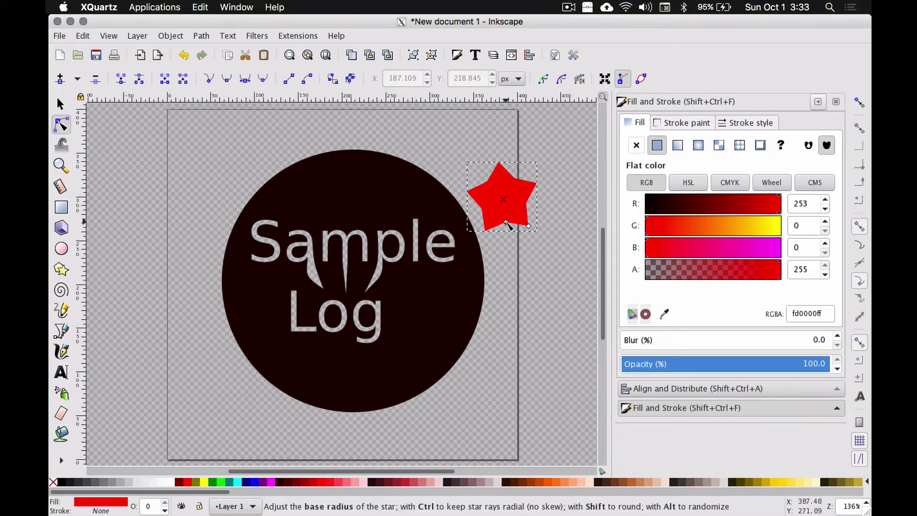
pyautogui.moveTo(507, 224)
pyautogui.mouseDown()
pyautogui.moveTo(513, 208)
pyautogui.moveTo(512, 216)
pyautogui.mouseUp()
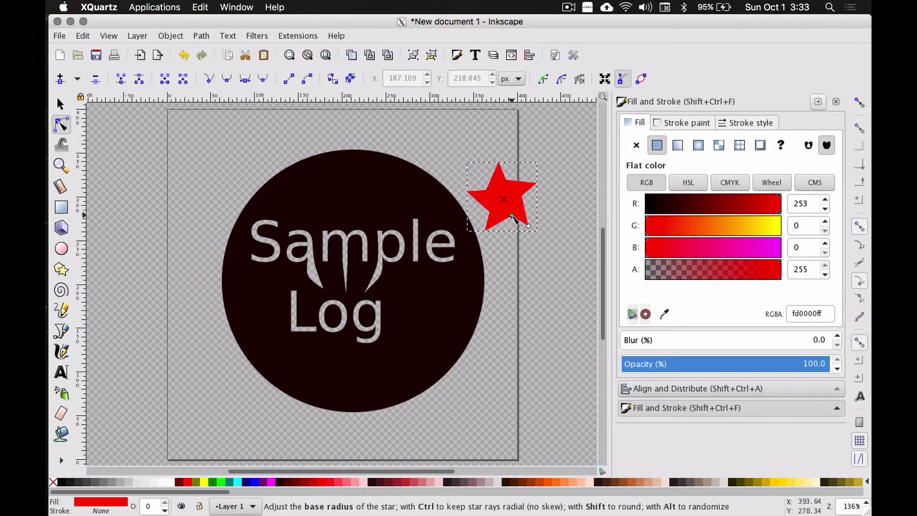
pyautogui.press('s')
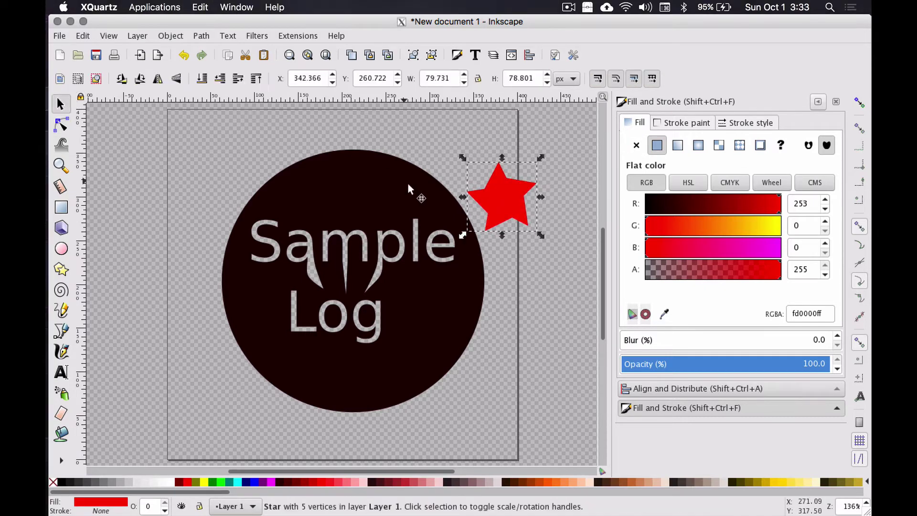
pyautogui.moveTo(497, 187); pyautogui.dragTo(416, 305)
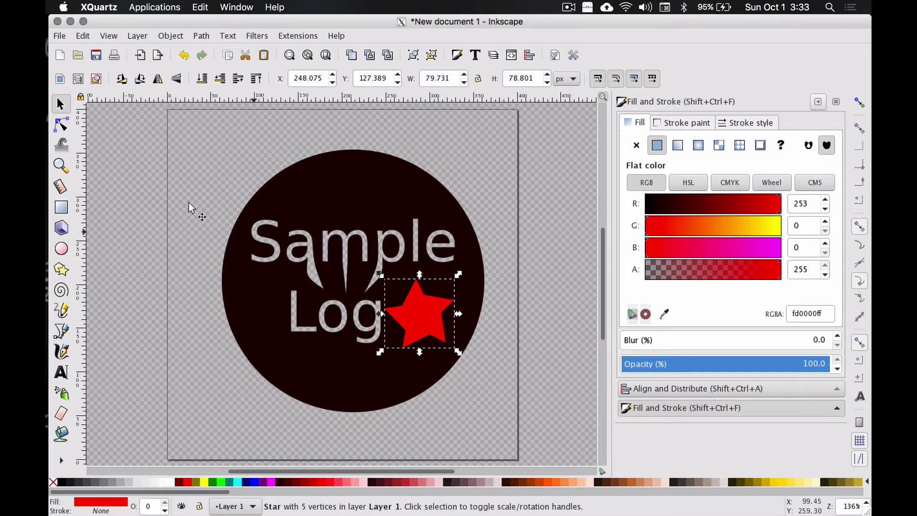
# Step: Reshape the star with its node handles, narrowing its rays, rotating it and shrinking it to about 59.4 × 61.9 px beside the "g"
pyautogui.click(62, 164)
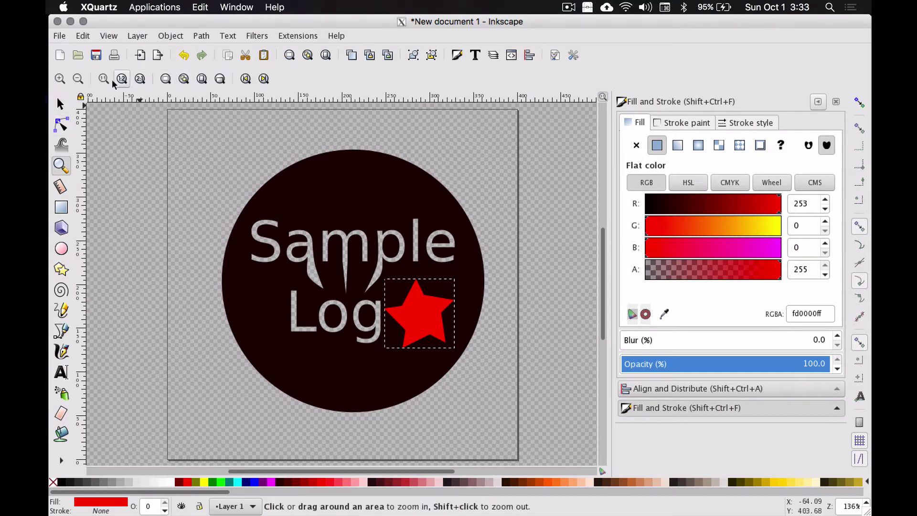
pyautogui.press('+')
pyautogui.press('+')
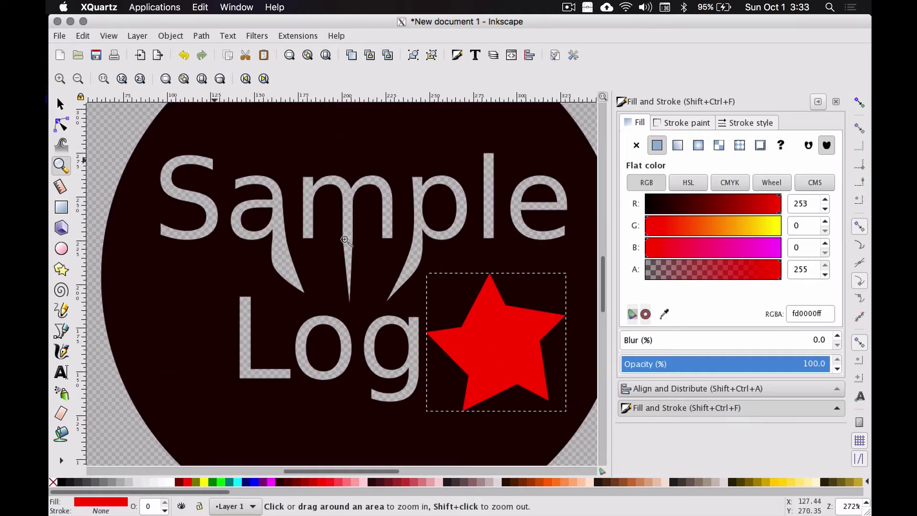
pyautogui.click(61, 125)
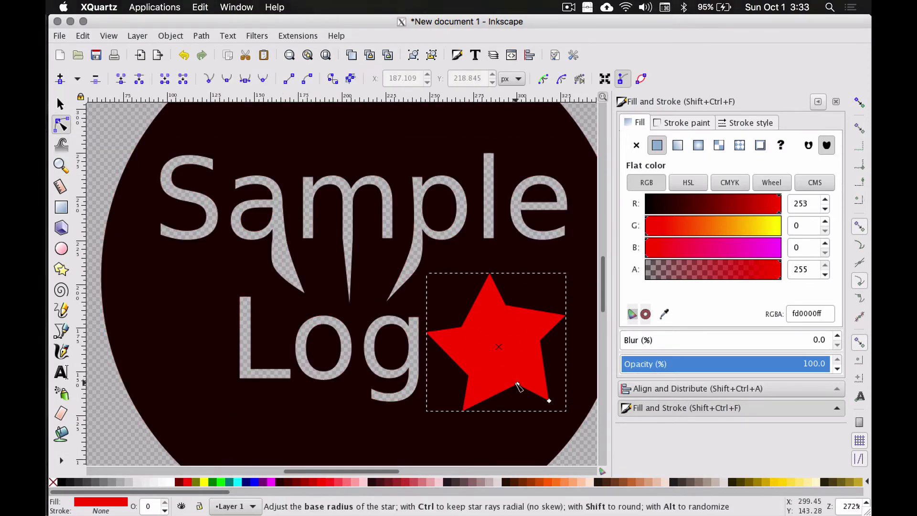
pyautogui.moveTo(518, 386); pyautogui.dragTo(502, 370)
pyautogui.press('s')
pyautogui.moveTo(565, 411); pyautogui.dragTo(490, 406)
pyautogui.press('n')
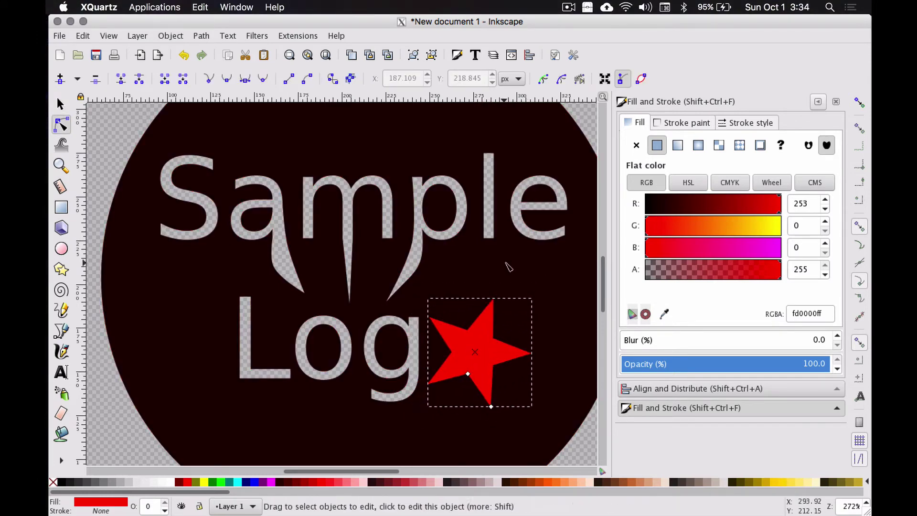
# Step: Select the star together with the logo path and cut the star out with the Difference path operation
pyautogui.click(60, 104)
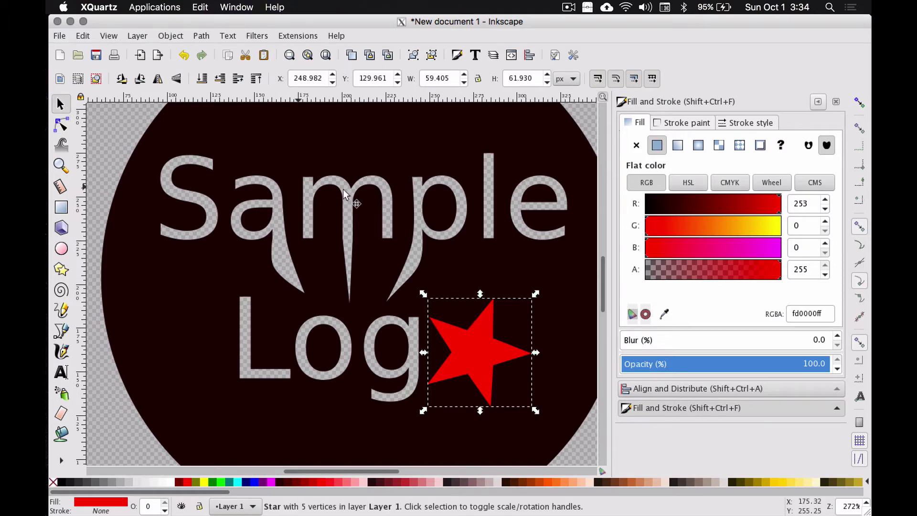
pyautogui.click(280, 163)
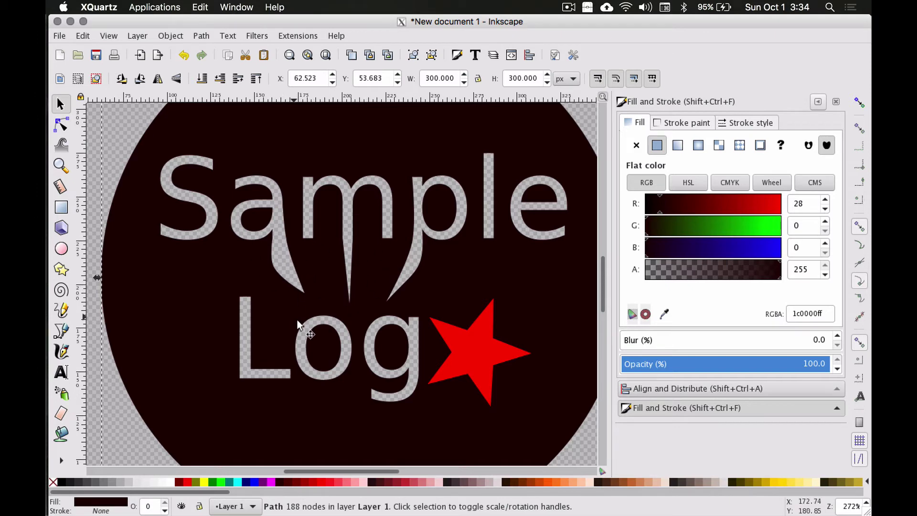
pyautogui.click(490, 351)
pyautogui.click(112, 407)
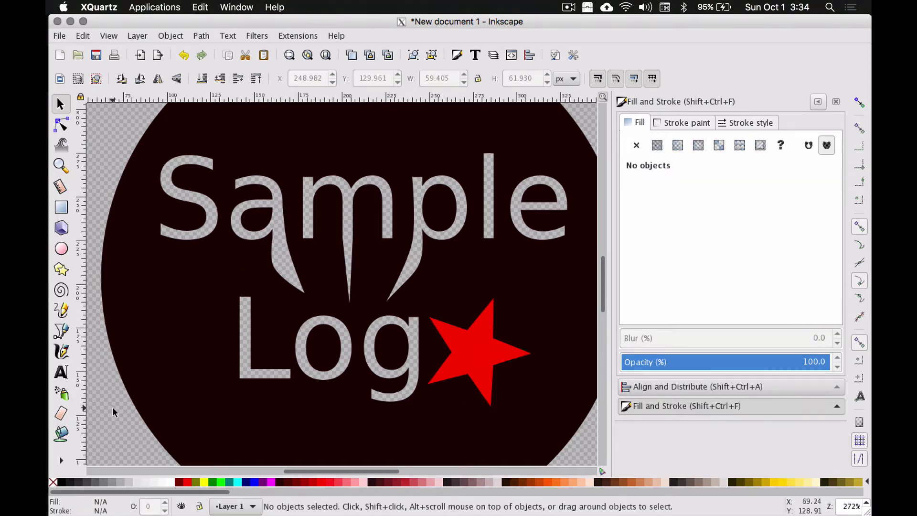
pyautogui.hotkey('ctrl', 'a')
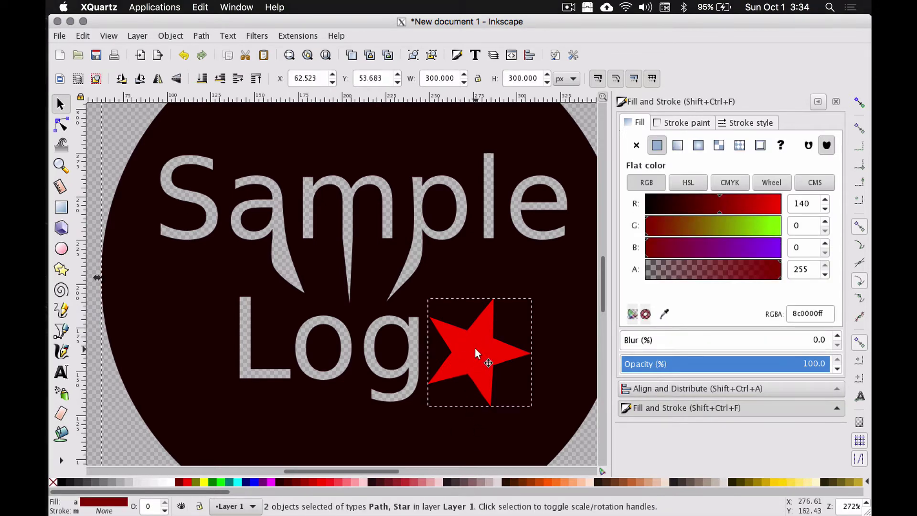
pyautogui.click(199, 34)
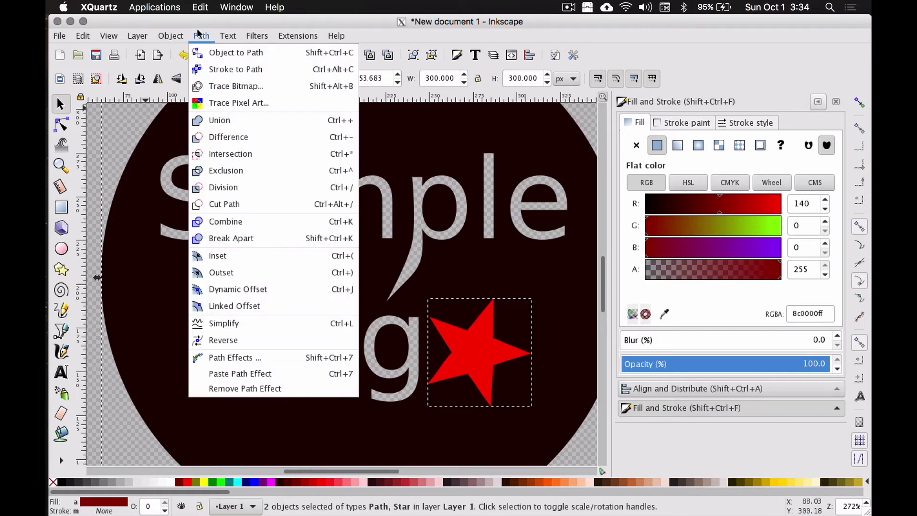
pyautogui.click(225, 135)
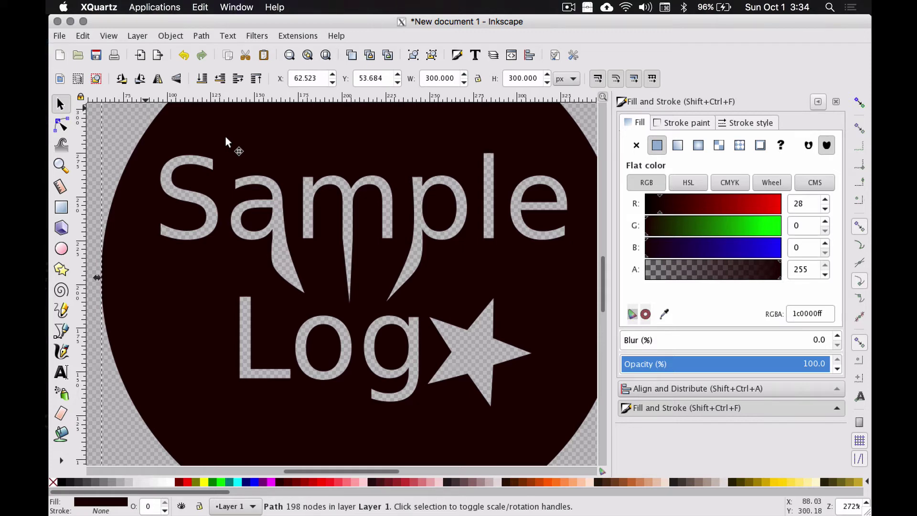
# Step: Centre the logo on the page both horizontally and vertically, aligning relative to Page
pyautogui.click(61, 165)
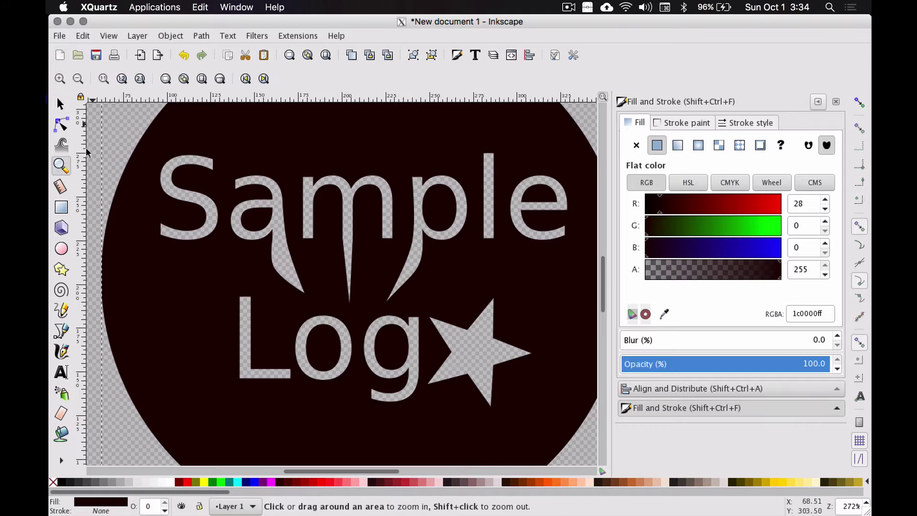
pyautogui.click(202, 79)
pyautogui.click(59, 104)
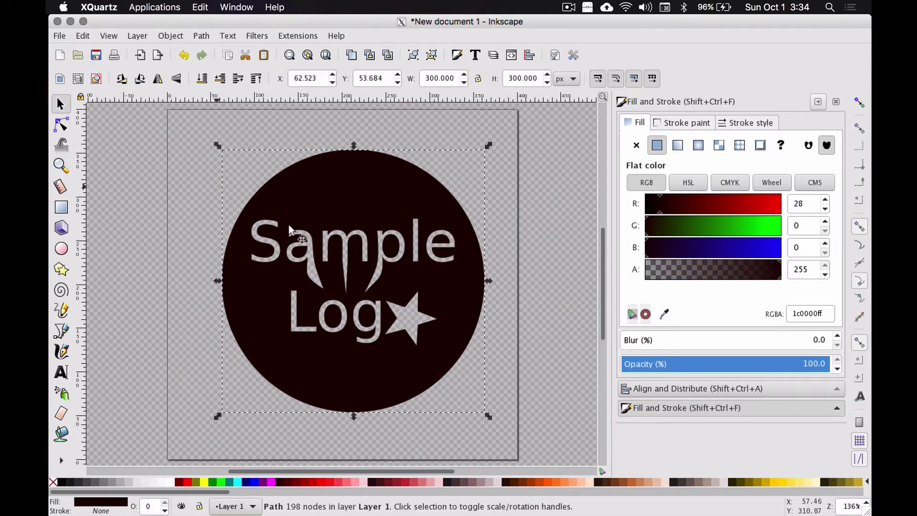
pyautogui.moveTo(288, 225); pyautogui.dragTo(317, 223)
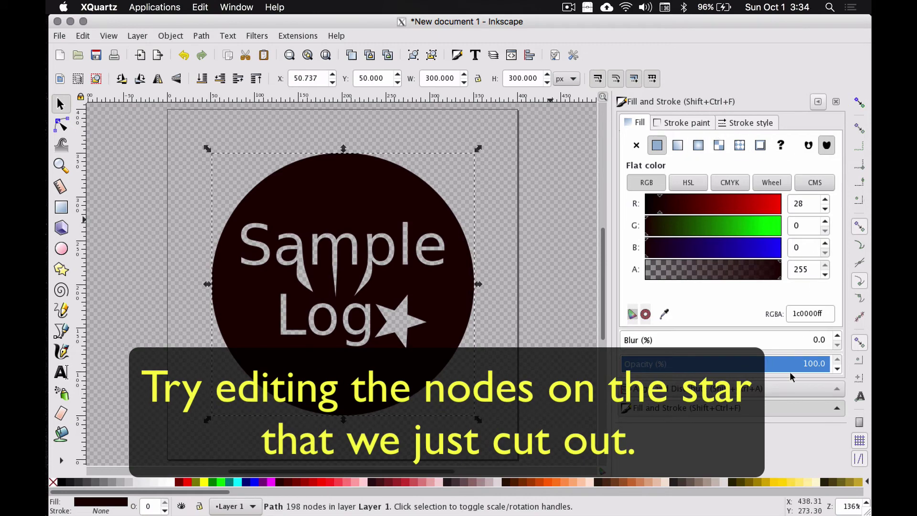
pyautogui.click(792, 389)
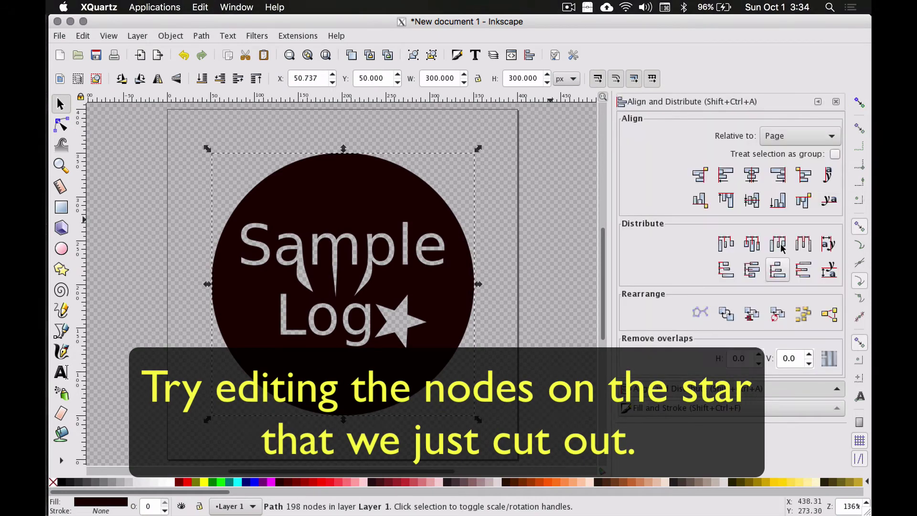
pyautogui.click(751, 175)
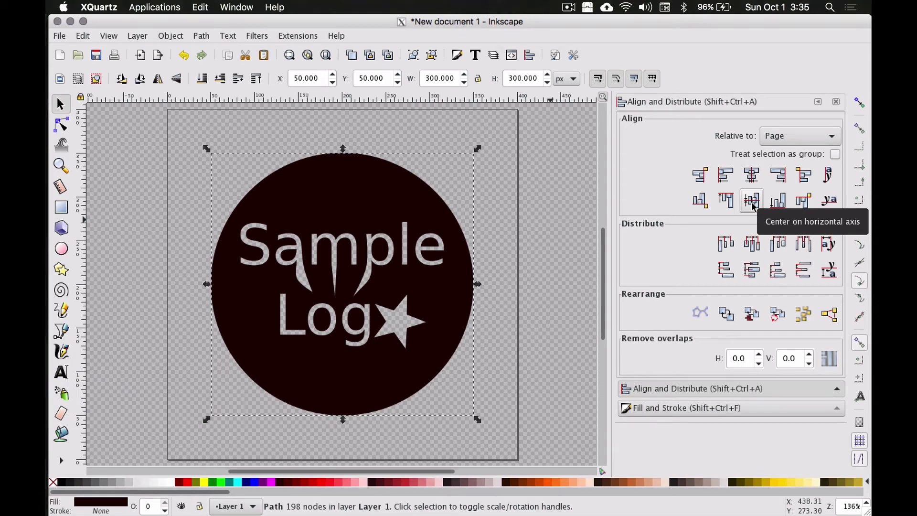
pyautogui.click(752, 204)
# Step: Draw a rectangle about 205.5 × 44.9 px across the circle's upper left edge above "Sample" and fill it with black (RGBA 000000ff)
pyautogui.click(61, 207)
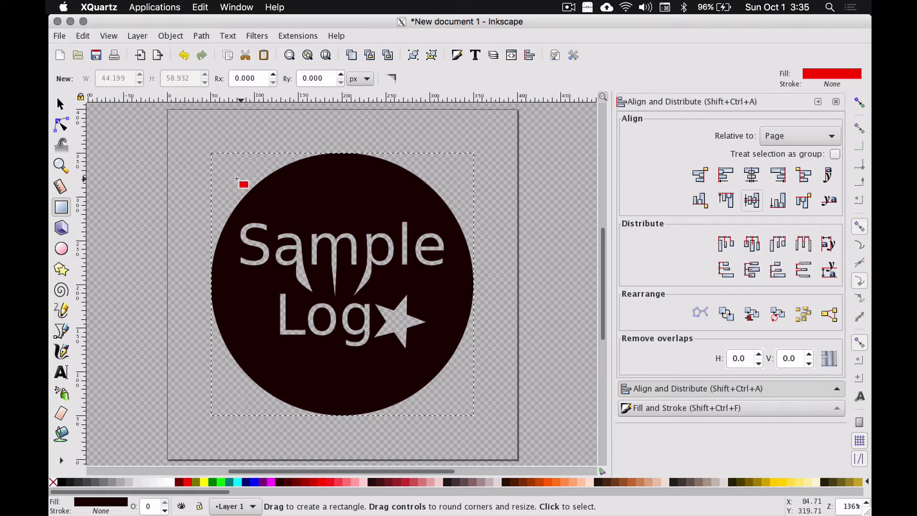
pyautogui.moveTo(186, 172)
pyautogui.mouseDown()
pyautogui.moveTo(300, 205)
pyautogui.moveTo(367, 210)
pyautogui.mouseUp()
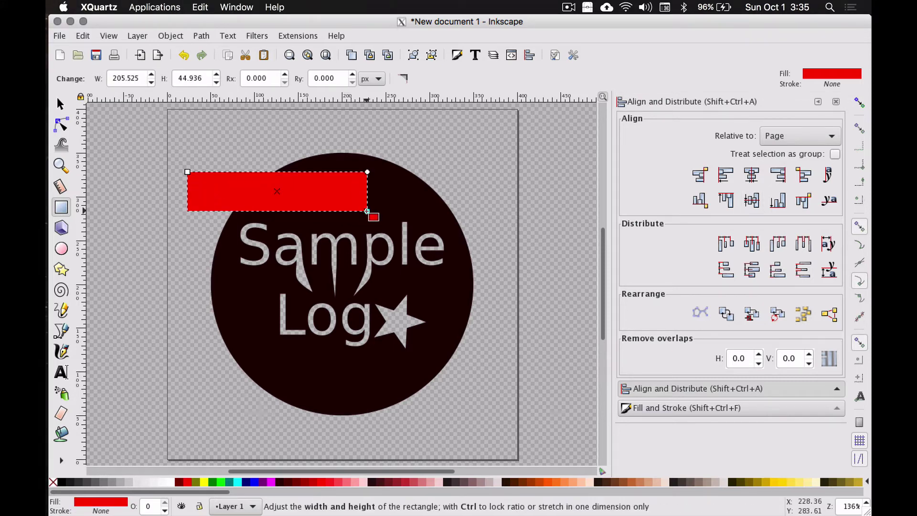
pyautogui.click(682, 408)
pyautogui.moveTo(678, 208); pyautogui.dragTo(605, 208)
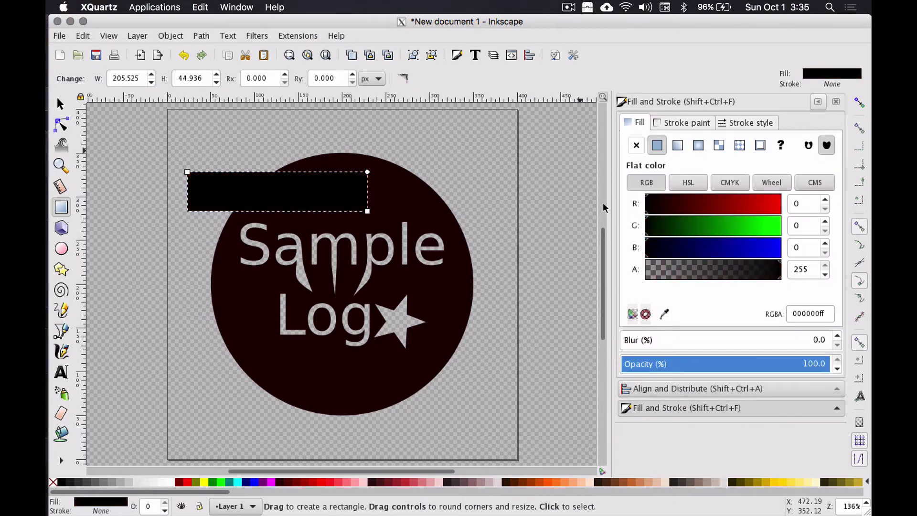
pyautogui.click(661, 123)
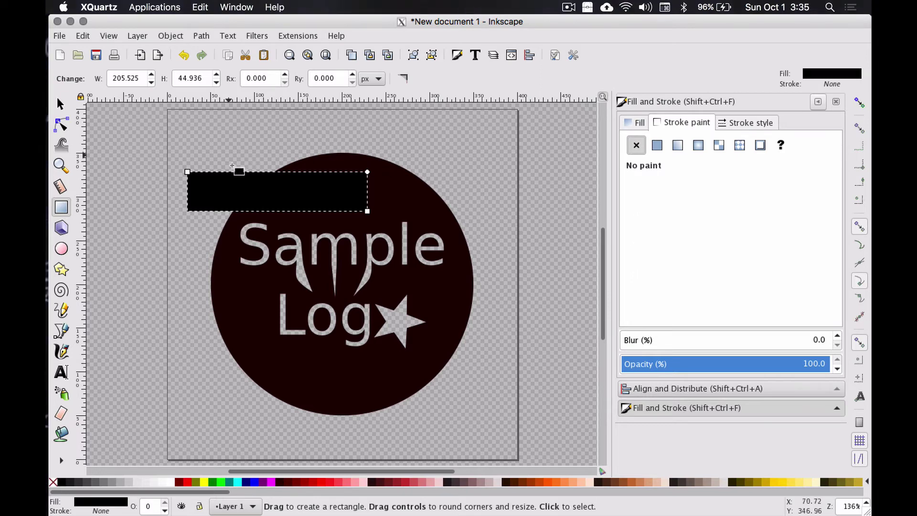
# Step: Round the black rectangle's corners strongly so its short ends become nearly semicircular
pyautogui.click(61, 126)
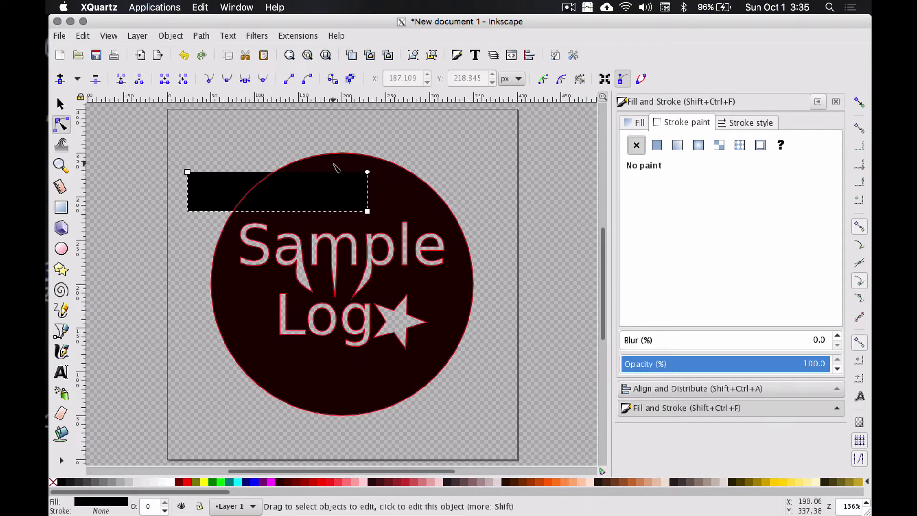
pyautogui.moveTo(367, 172); pyautogui.dragTo(352, 195)
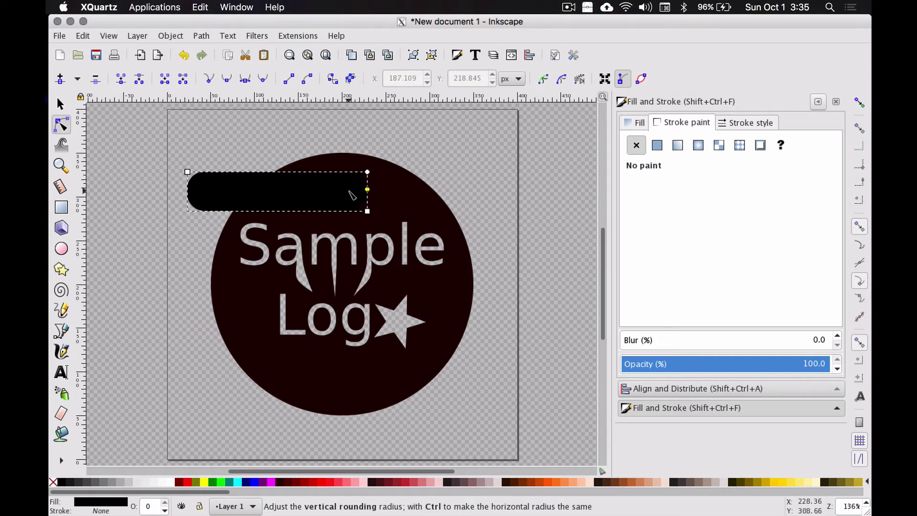
# Step: Select the rounded rectangle together with the logo path and combine them with the Exclusion path operation
pyautogui.click(60, 104)
pyautogui.click(205, 144)
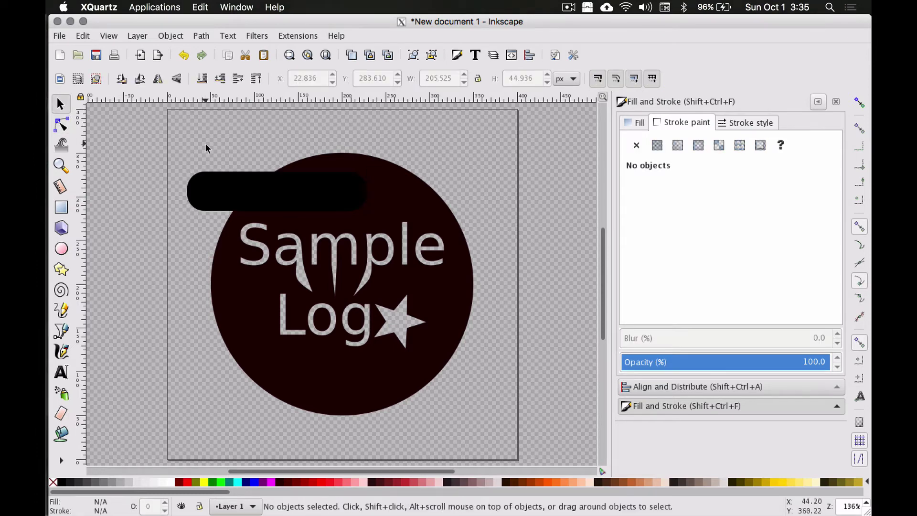
pyautogui.hotkey('ctrl', 'a')
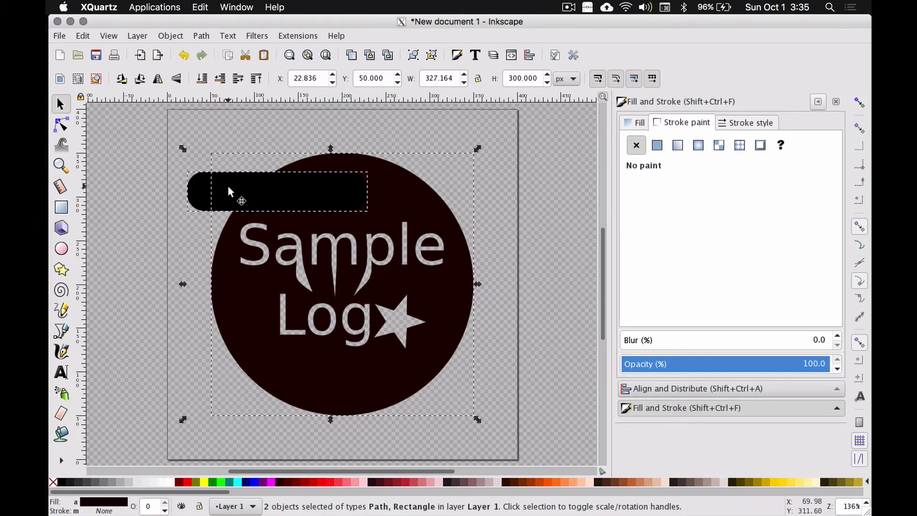
pyautogui.click(201, 36)
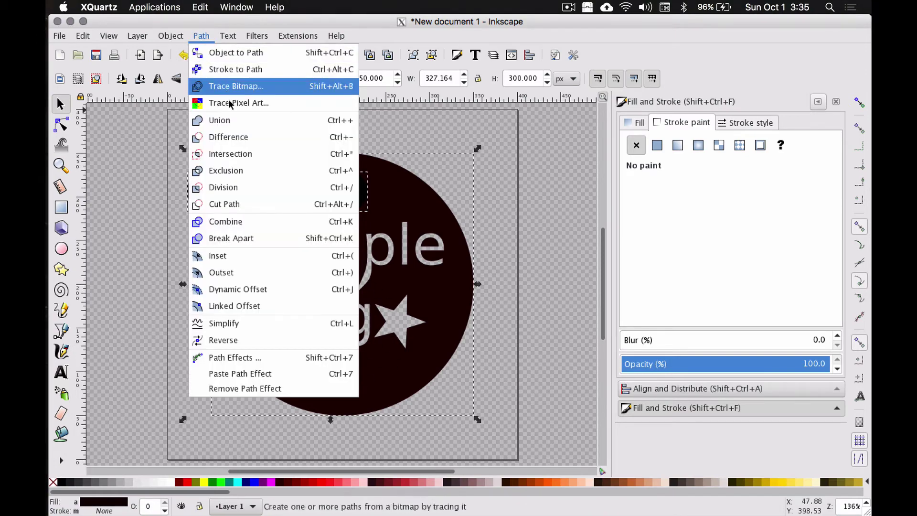
pyautogui.click(236, 173)
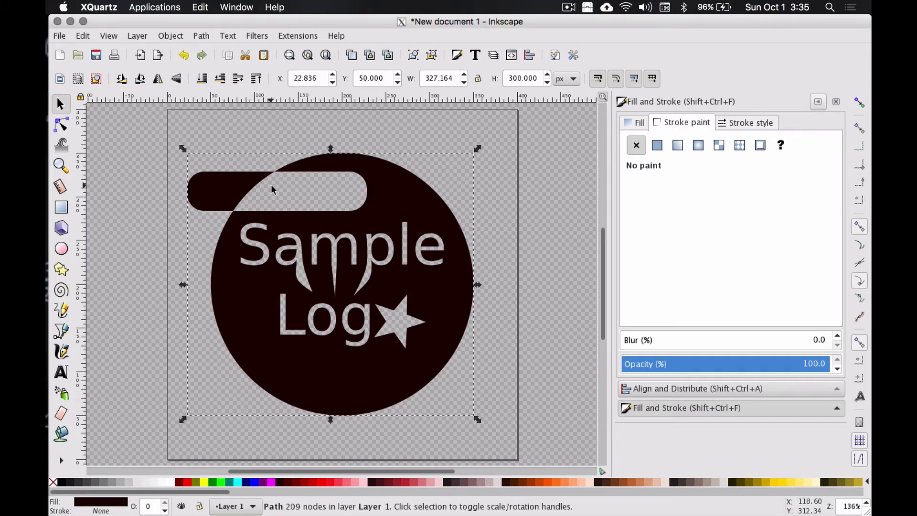
# Step: Draw an eight-corner regular polygon about 217.7 px wide and move it over the circle's lower left edge below "Log"
pyautogui.click(61, 268)
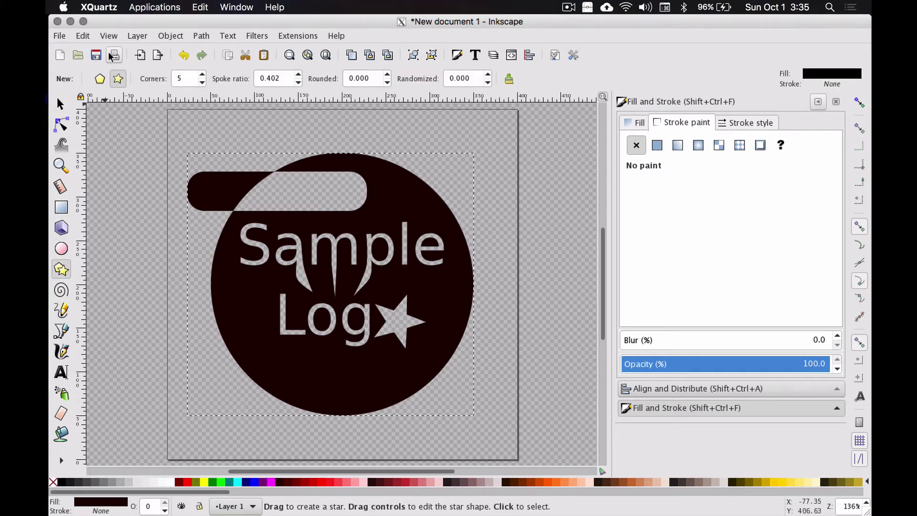
pyautogui.click(99, 78)
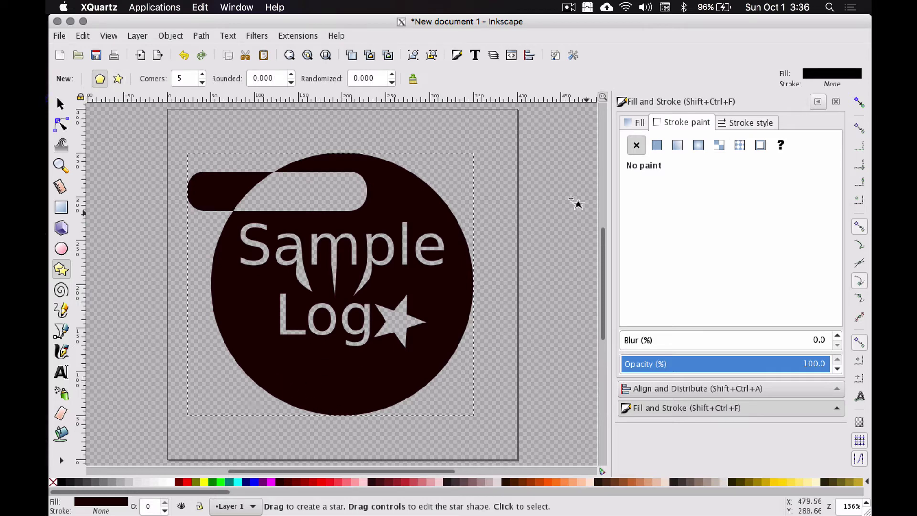
pyautogui.click(202, 75)
pyautogui.moveTo(483, 178); pyautogui.dragTo(547, 230)
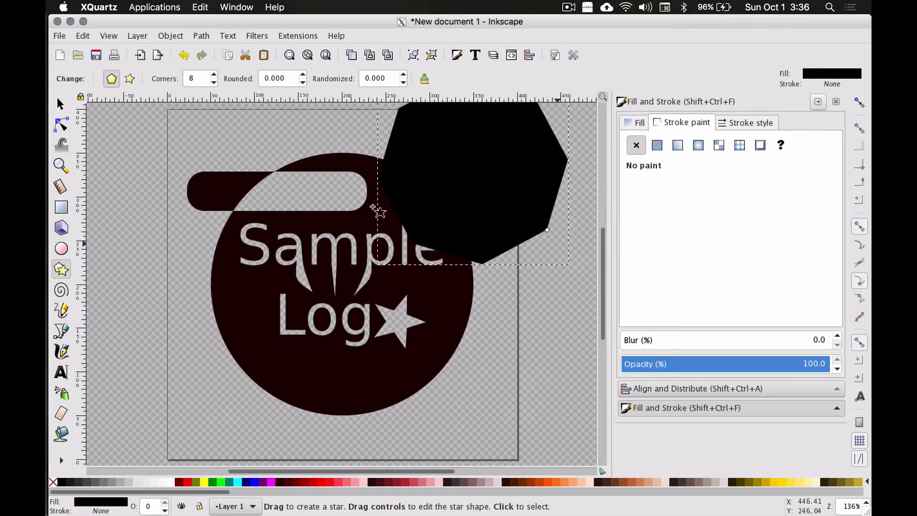
pyautogui.click(60, 104)
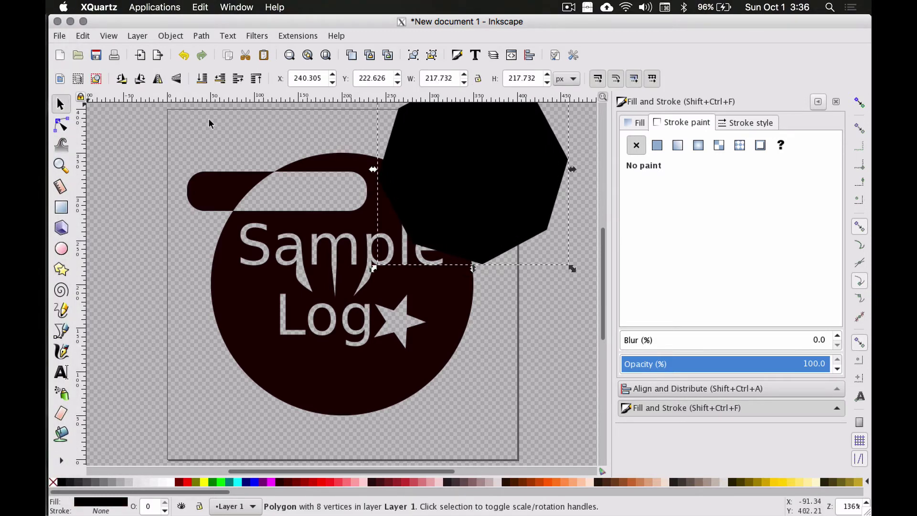
pyautogui.moveTo(500, 168)
pyautogui.mouseDown()
pyautogui.moveTo(364, 327)
pyautogui.moveTo(303, 439)
pyautogui.moveTo(329, 440)
pyautogui.mouseUp()
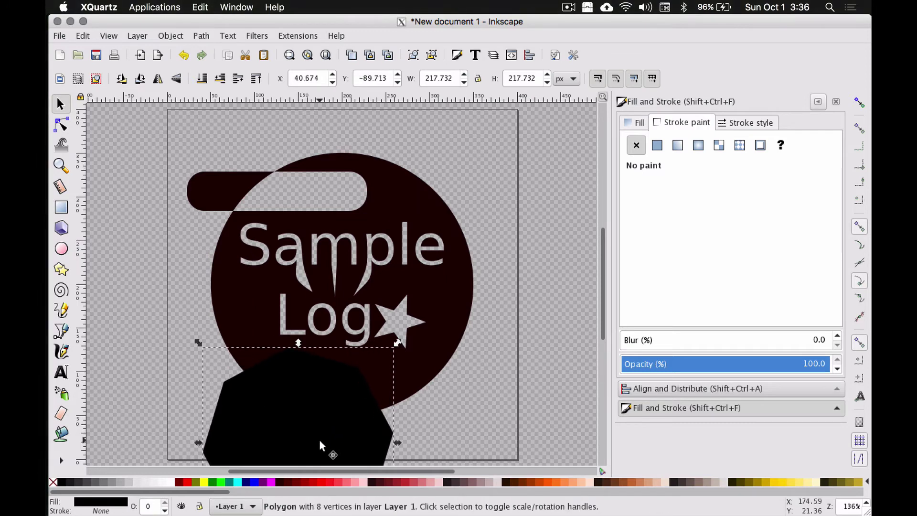
# Step: Fill the octagon with bright red, then rotate it slightly and shrink it to about 202.1 px wide by its corner node
pyautogui.click(631, 125)
pyautogui.moveTo(705, 204); pyautogui.dragTo(788, 206)
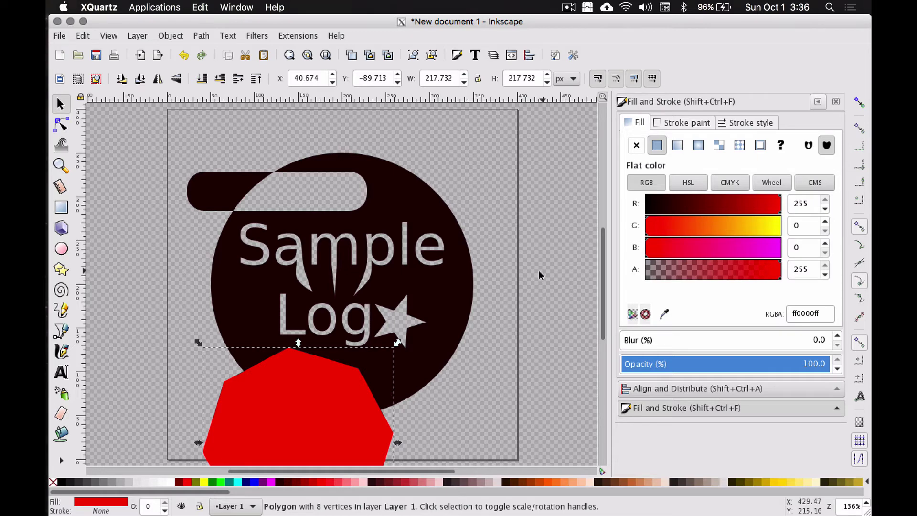
pyautogui.scroll(-3, 537, 271)
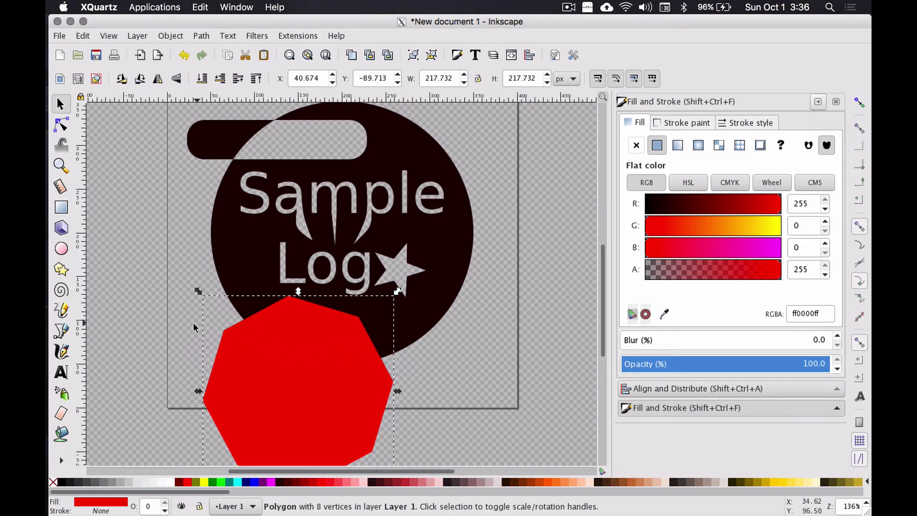
pyautogui.moveTo(57, 171)
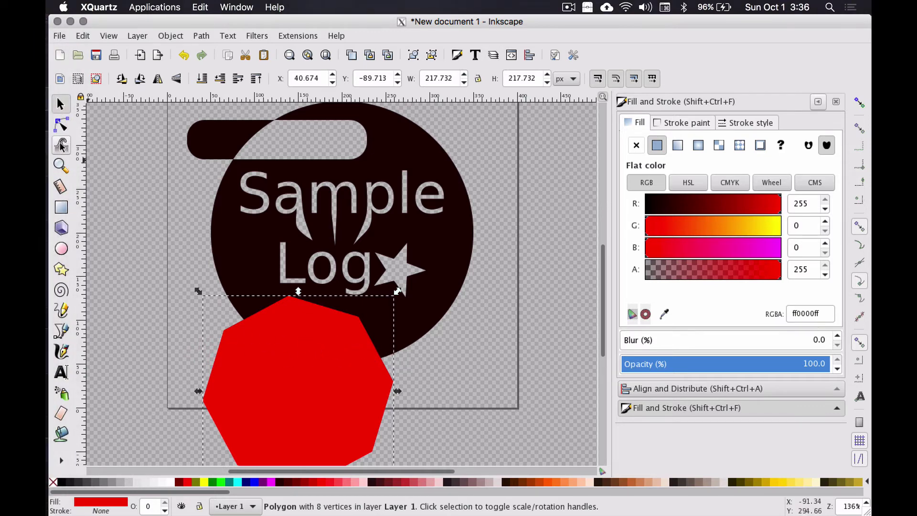
pyautogui.click(61, 125)
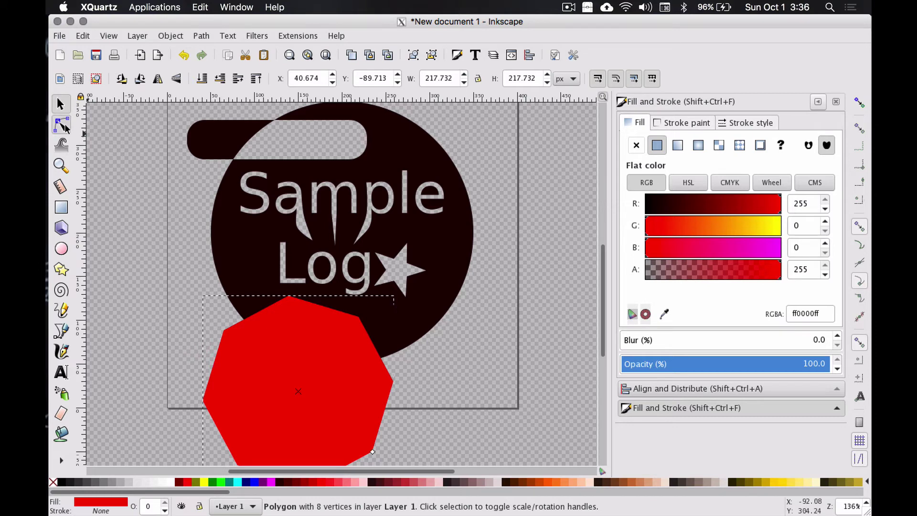
pyautogui.moveTo(372, 451)
pyautogui.mouseDown()
pyautogui.moveTo(352, 435)
pyautogui.moveTo(404, 453)
pyautogui.moveTo(380, 438)
pyautogui.mouseUp()
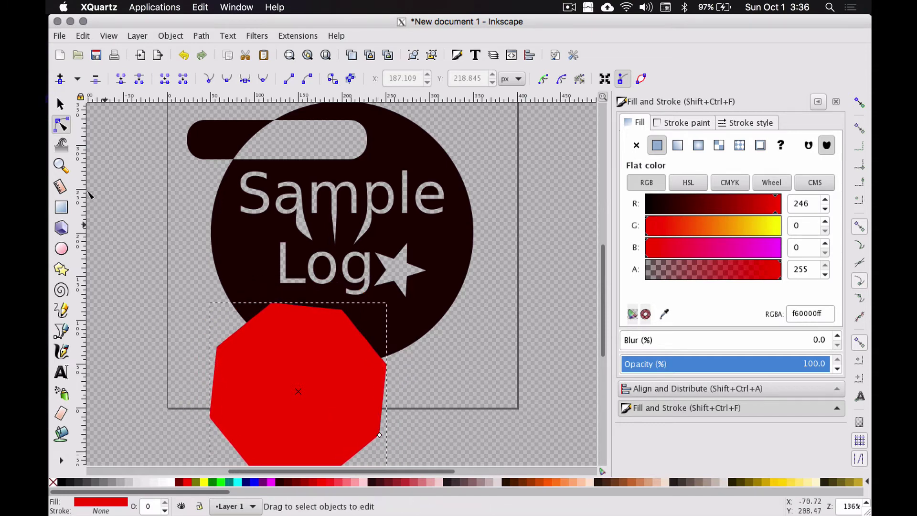
# Step: Select the red octagon together with the logo path and cut the octagon out with the Difference path operation
pyautogui.click(60, 104)
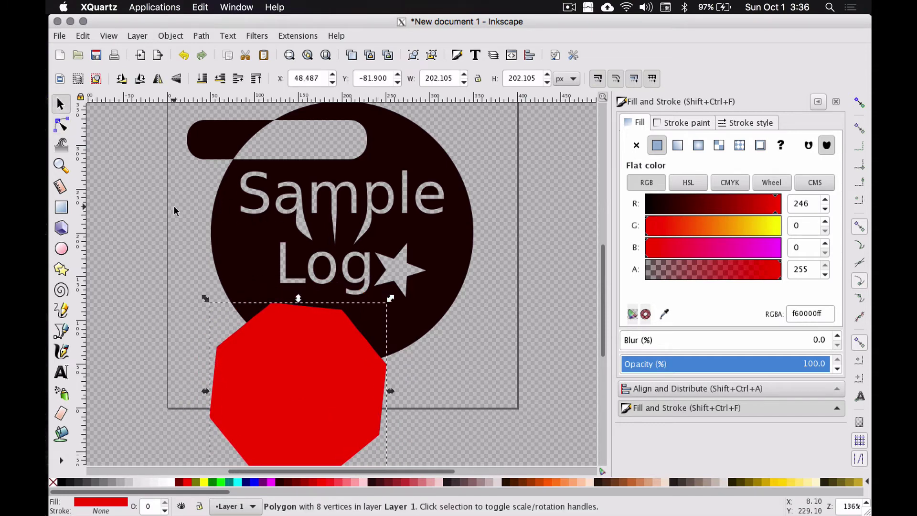
pyautogui.hotkey('ctrl', 'a')
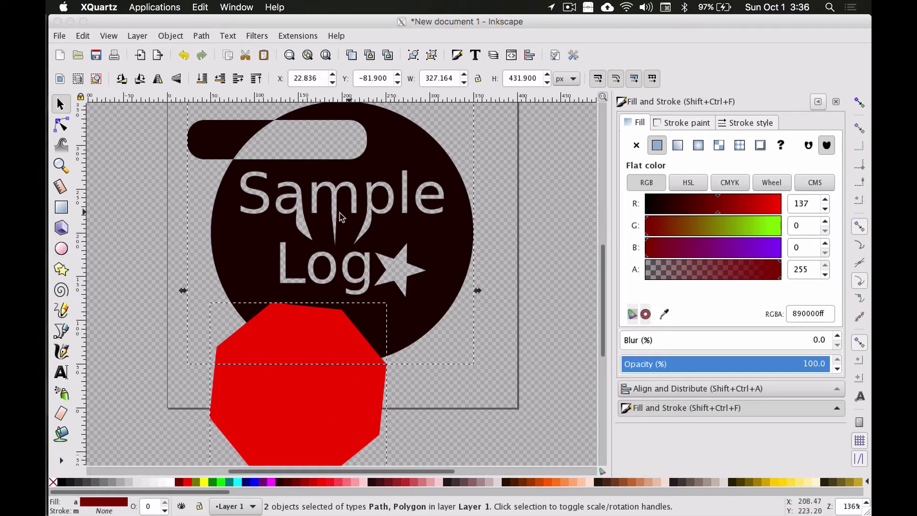
pyautogui.click(200, 36)
pyautogui.click(222, 137)
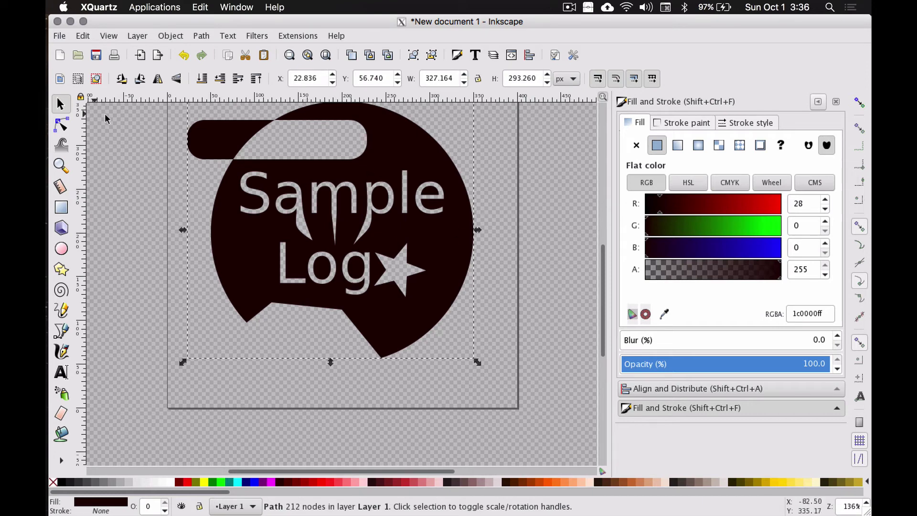
# Step: Centre the cut logo on the page horizontally and vertically, aligning relative to Page
pyautogui.click(301, 185)
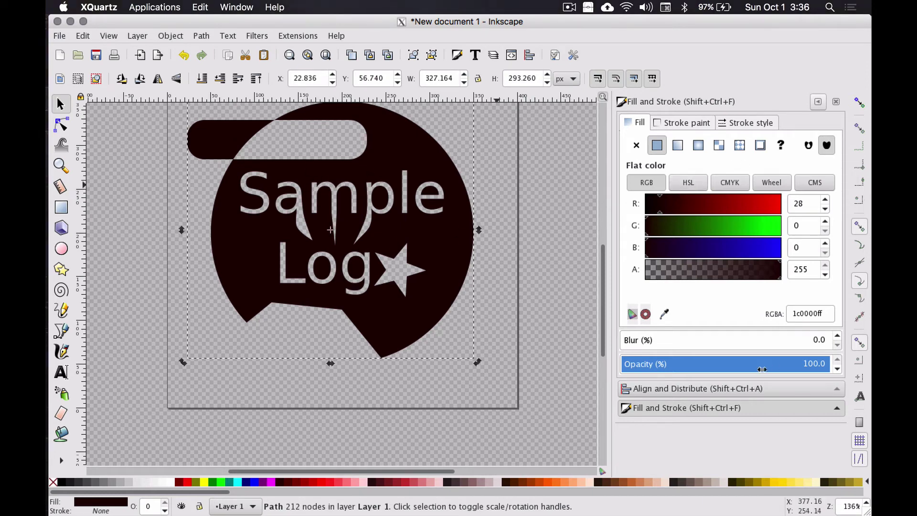
pyautogui.click(709, 391)
pyautogui.click(748, 181)
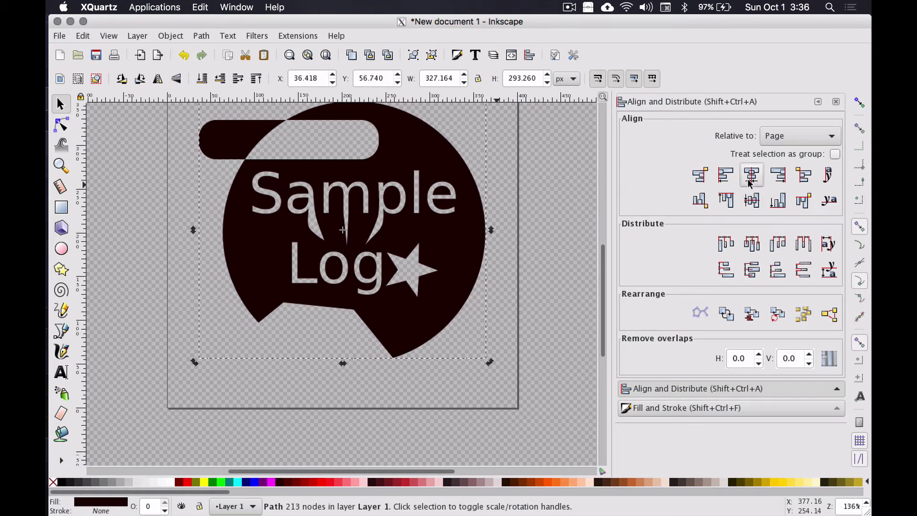
pyautogui.click(750, 201)
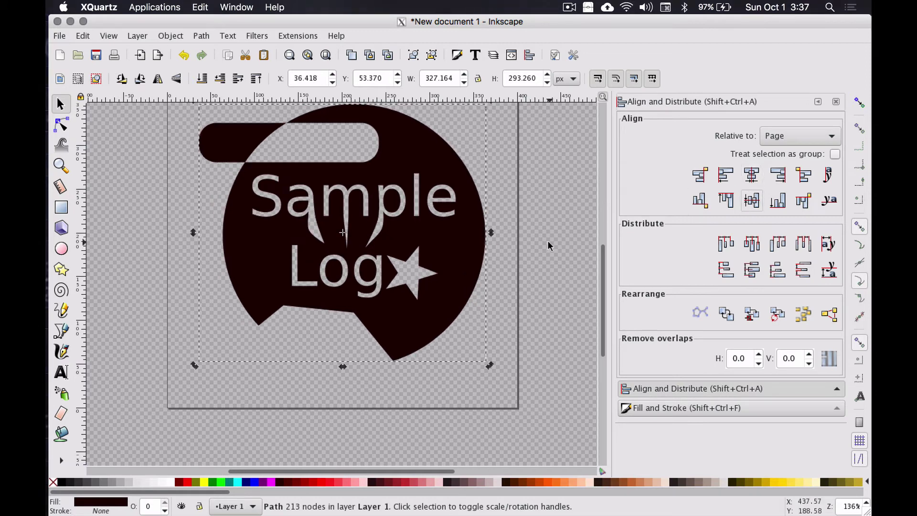
# Step: Make the upper left corner node of the bottom cut-out, below the "L", smooth so its edges become curved
pyautogui.moveTo(603, 277); pyautogui.dragTo(603, 263)
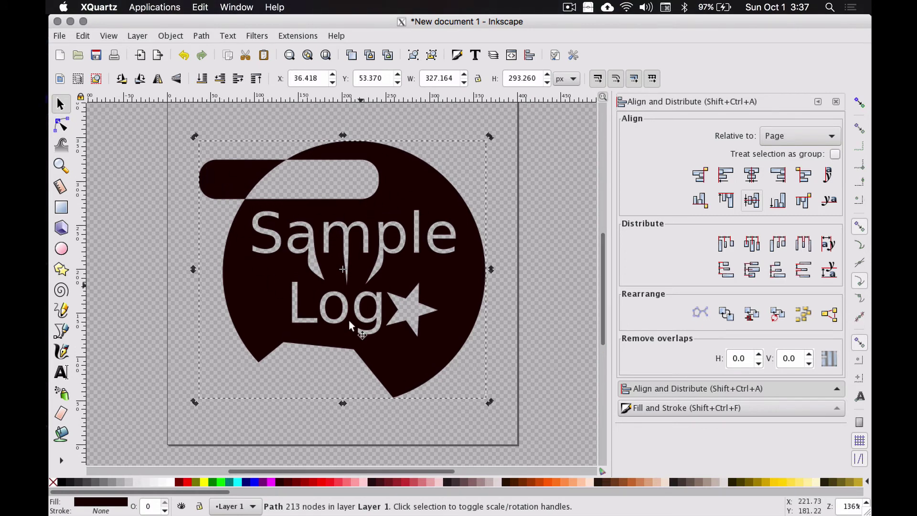
pyautogui.click(60, 130)
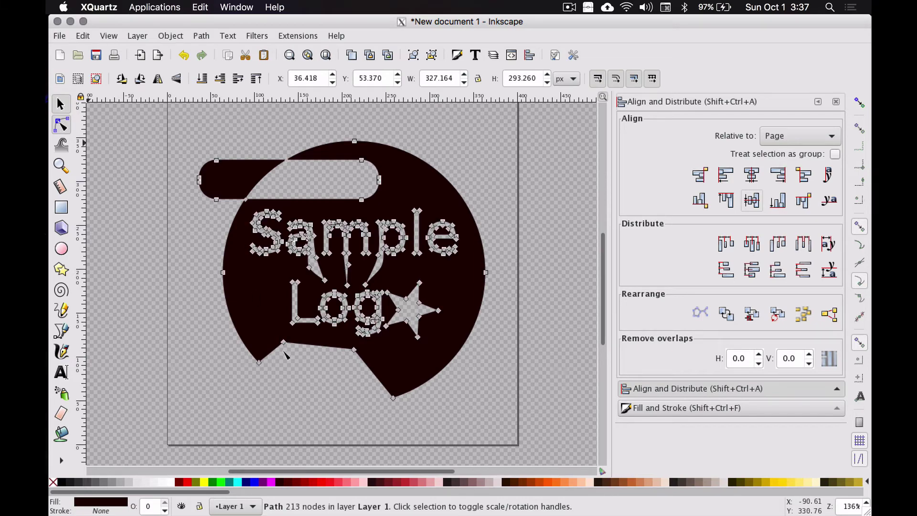
pyautogui.click(61, 165)
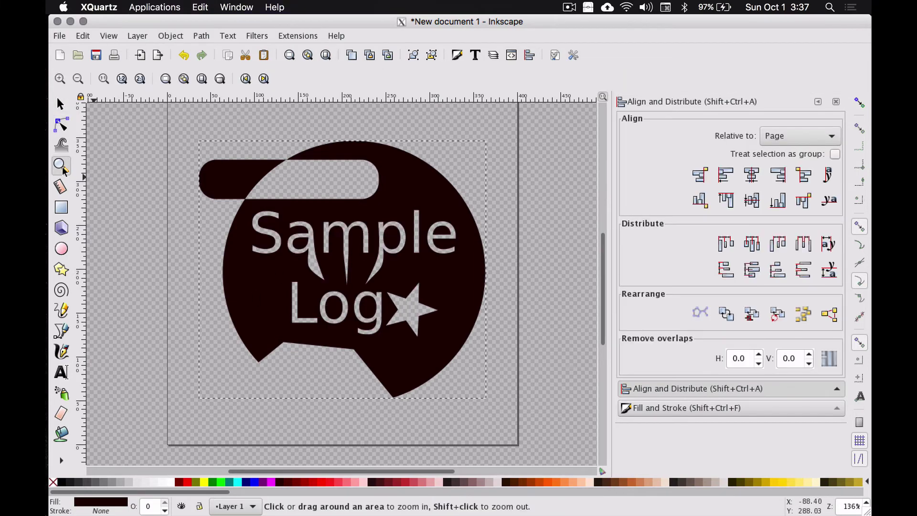
pyautogui.click(322, 299)
pyautogui.click(322, 299)
pyautogui.click(322, 299)
pyautogui.scroll(-8, 164, 225)
pyautogui.press('n')
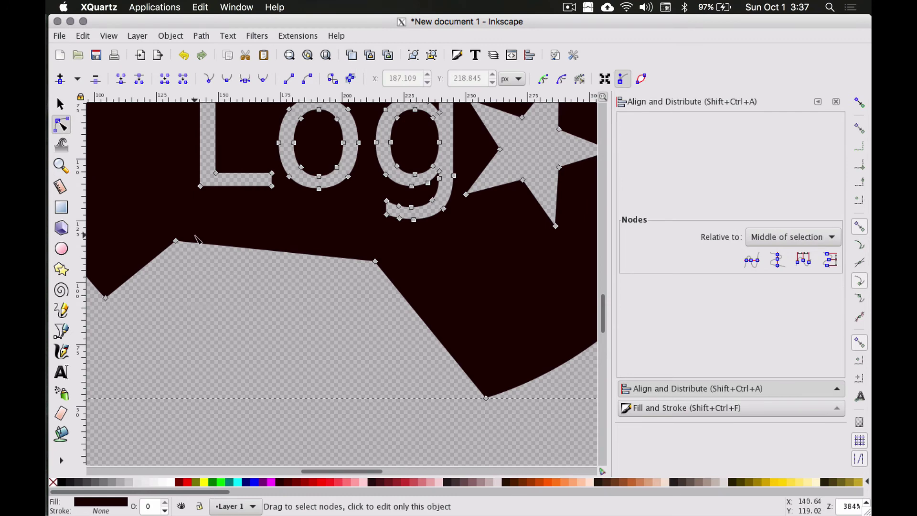
pyautogui.click(176, 242)
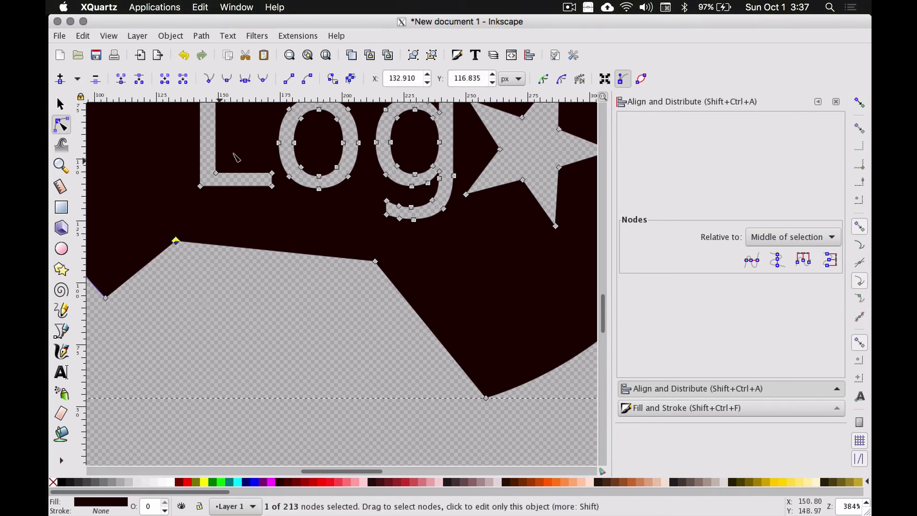
pyautogui.click(231, 80)
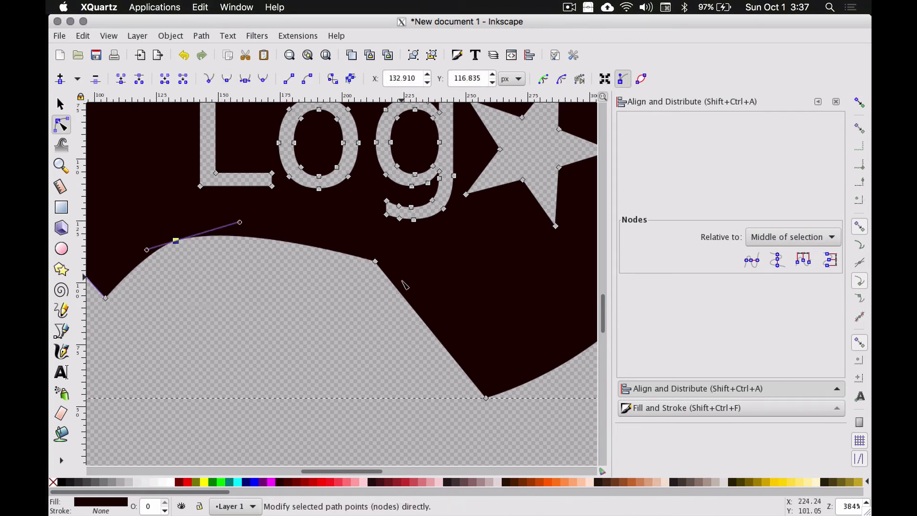
# Step: Add a node on the cut-out's right slanted edge, move it up near the star, and smooth it and the corner node beside it
pyautogui.doubleClick(430, 329)
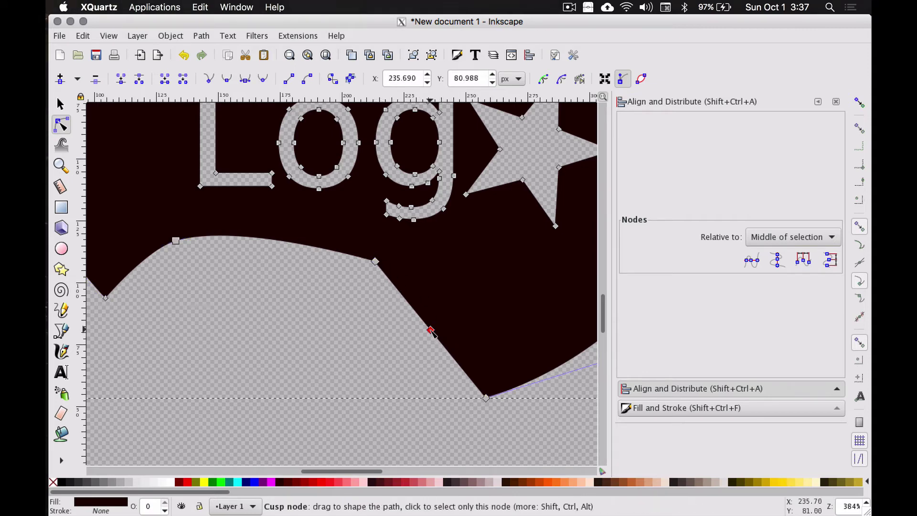
pyautogui.moveTo(431, 331); pyautogui.dragTo(508, 226)
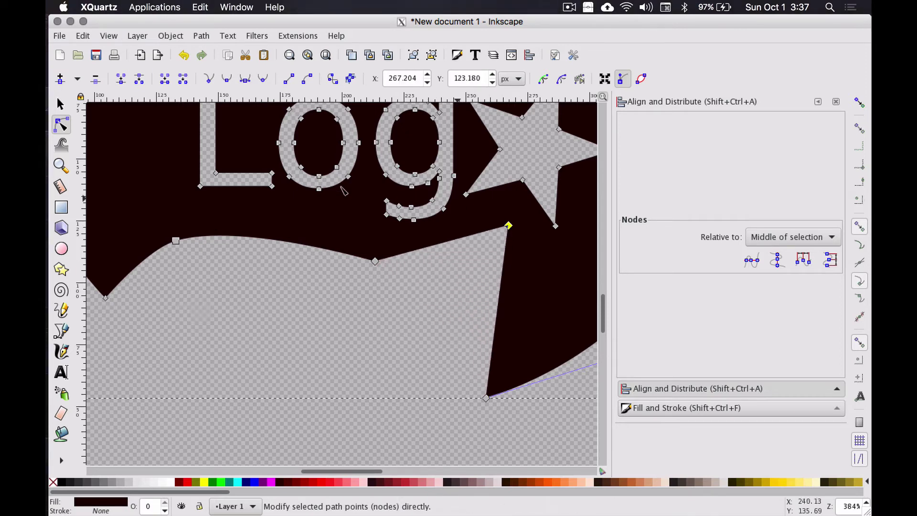
pyautogui.click(231, 75)
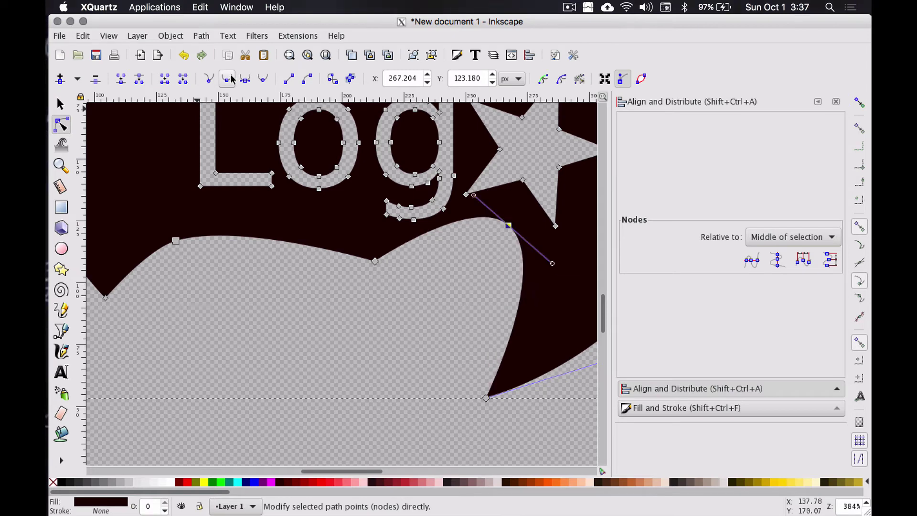
pyautogui.click(375, 262)
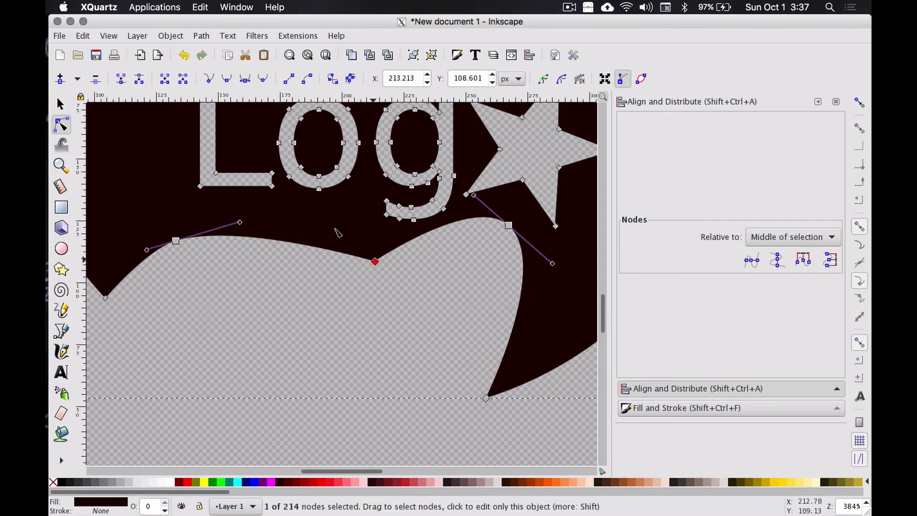
pyautogui.click(227, 79)
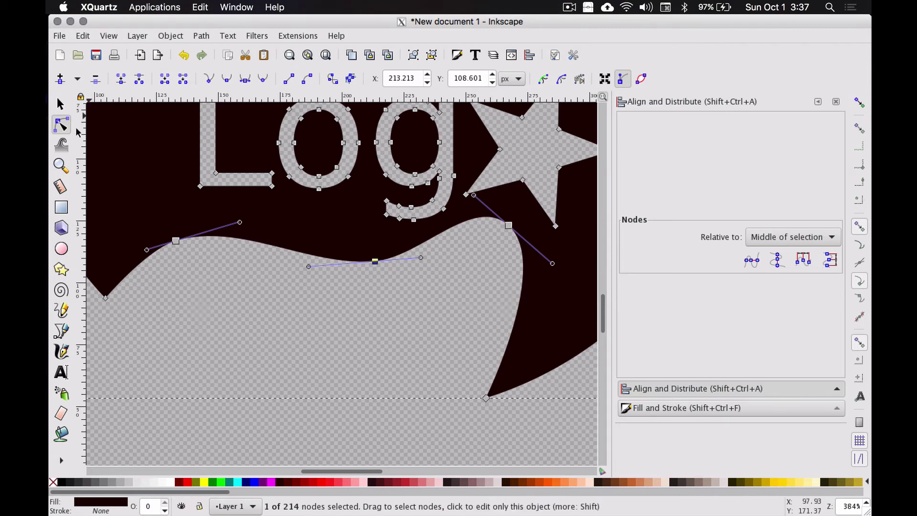
# Step: Shift the logo slightly upward and re-centre it on the page horizontally and vertically, relative to Page
pyautogui.click(61, 165)
pyautogui.click(202, 79)
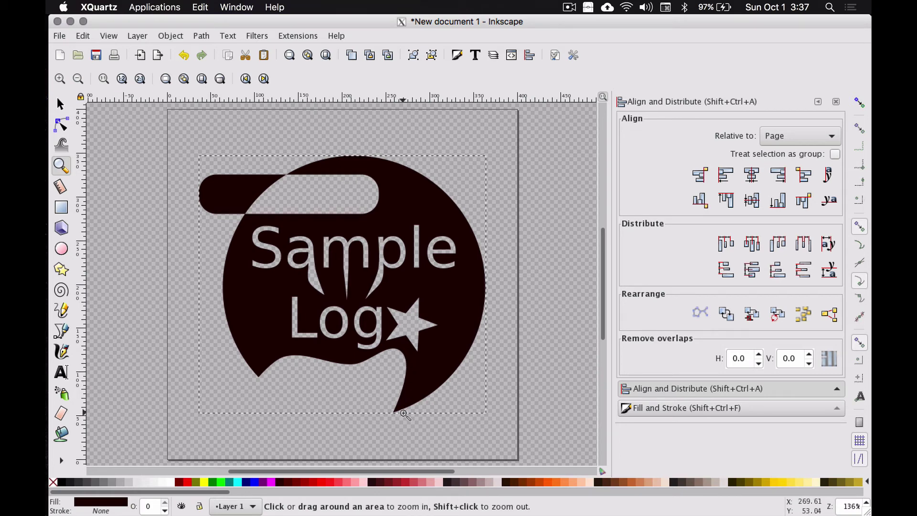
pyautogui.moveTo(74, 78)
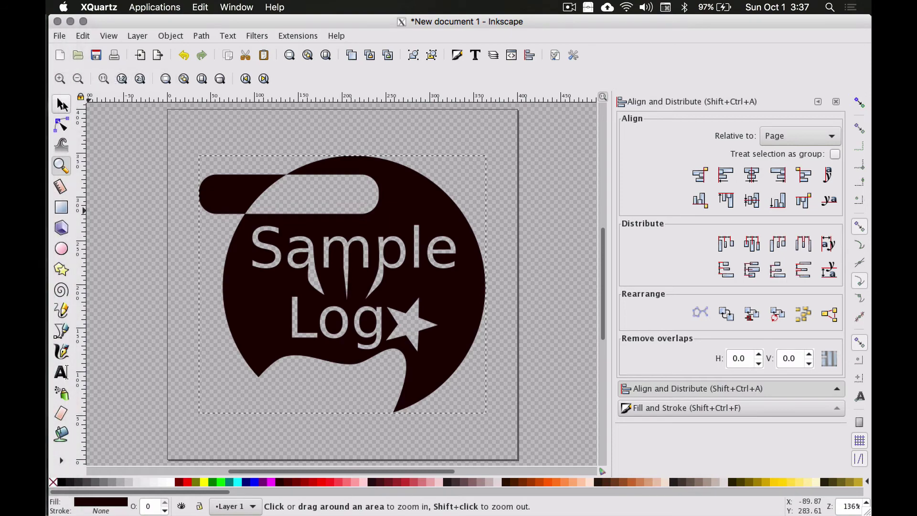
pyautogui.click(60, 103)
pyautogui.moveTo(382, 219); pyautogui.dragTo(391, 184)
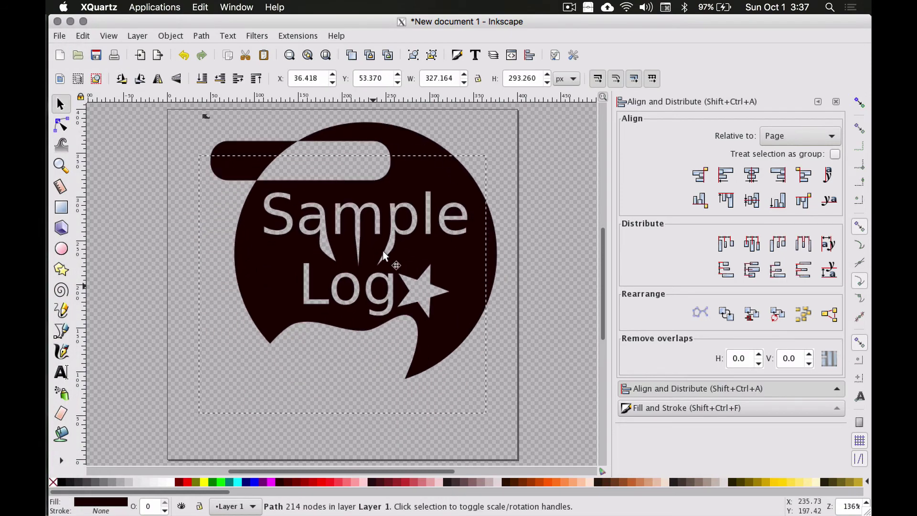
pyautogui.click(751, 175)
pyautogui.click(755, 209)
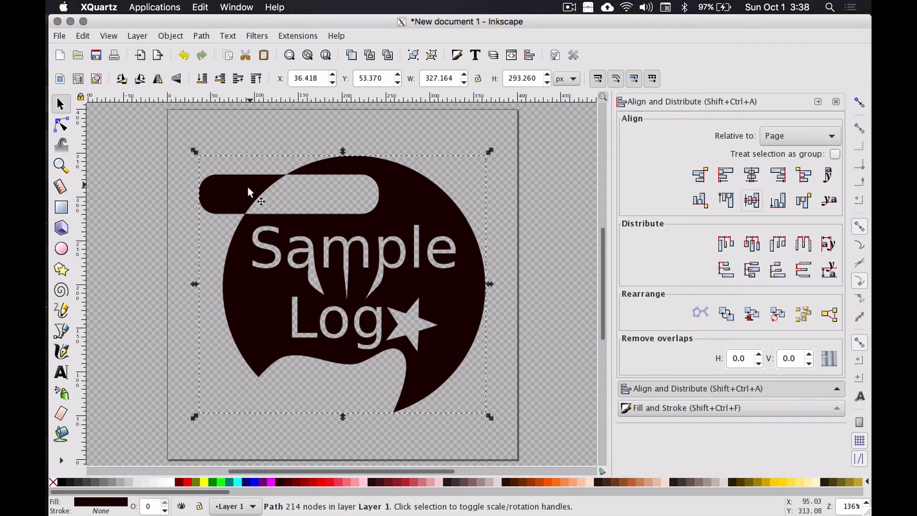
# Step: Draw a narrow rectangle about 10 × 54 px across the upper edge of the rounded bar's left end and subtract it from the logo using Difference
pyautogui.click(59, 209)
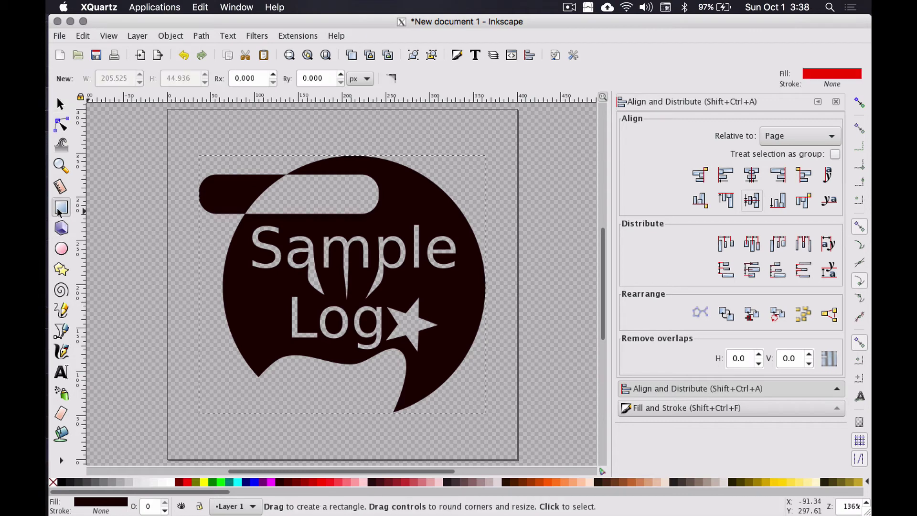
pyautogui.moveTo(233, 156); pyautogui.dragTo(236, 198)
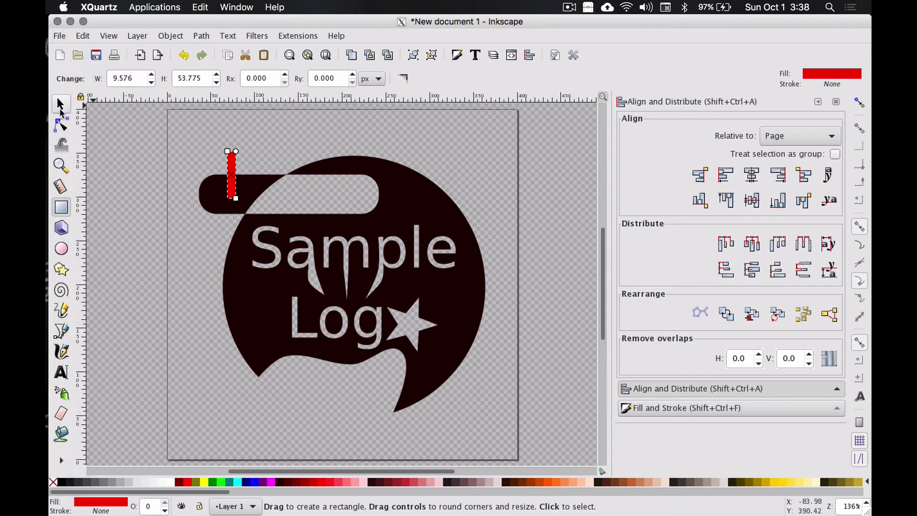
pyautogui.click(60, 106)
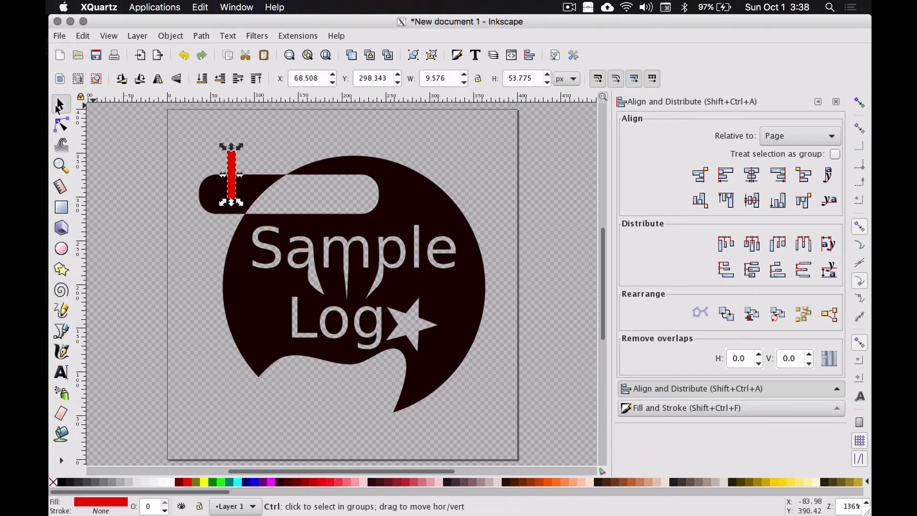
pyautogui.hotkey('ctrl', 'a')
pyautogui.click(201, 36)
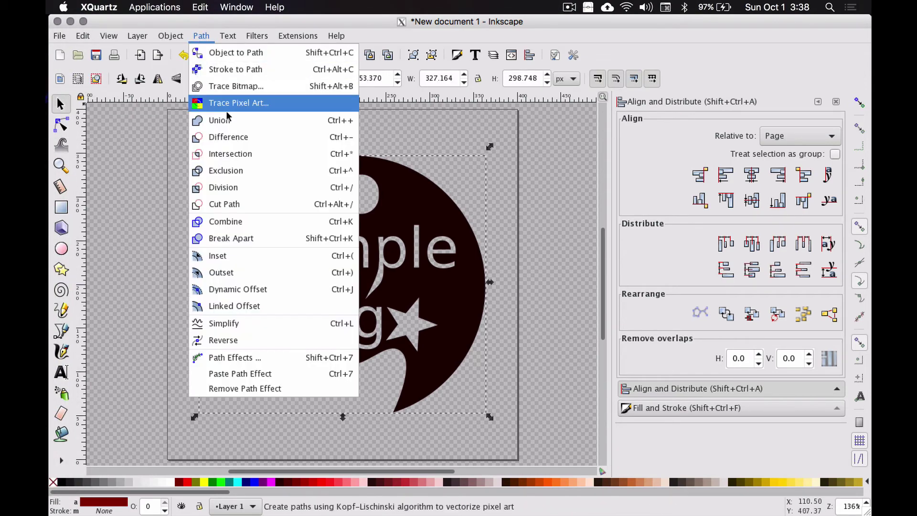
pyautogui.click(217, 137)
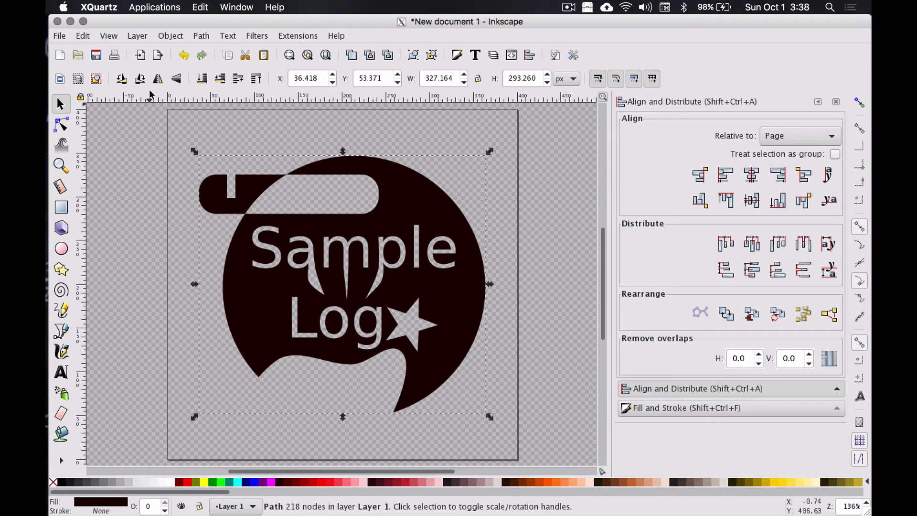
# Step: Save the drawing to the Desktop as sampleLogo.svg in Plain SVG format
pyautogui.click(68, 37)
pyautogui.click(98, 150)
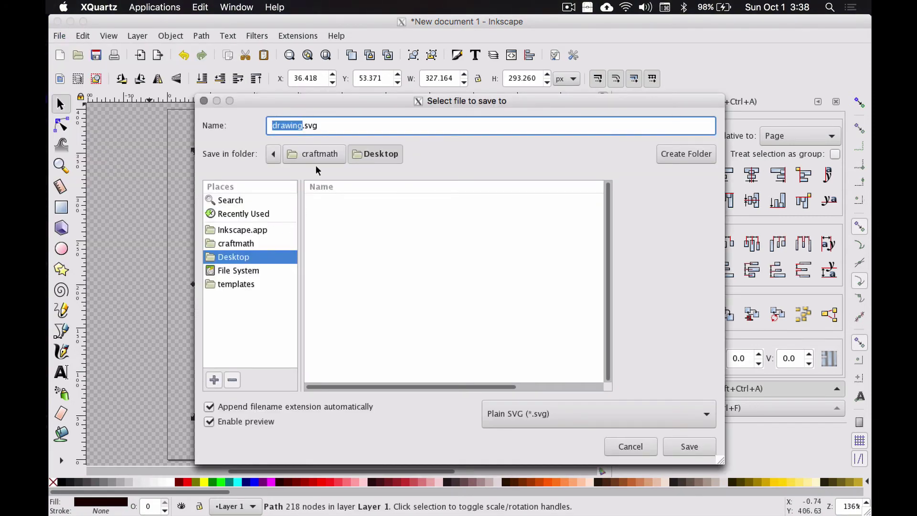
pyautogui.write('sampleLogo')
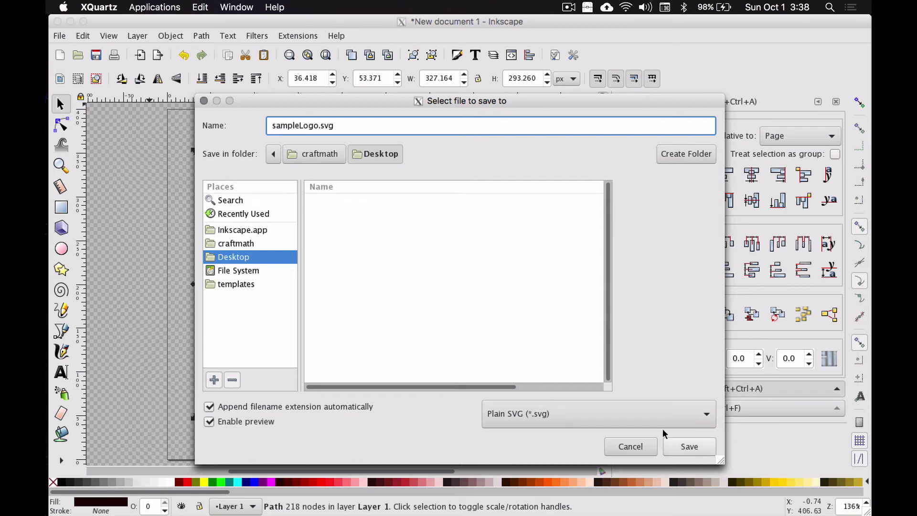
pyautogui.click(639, 413)
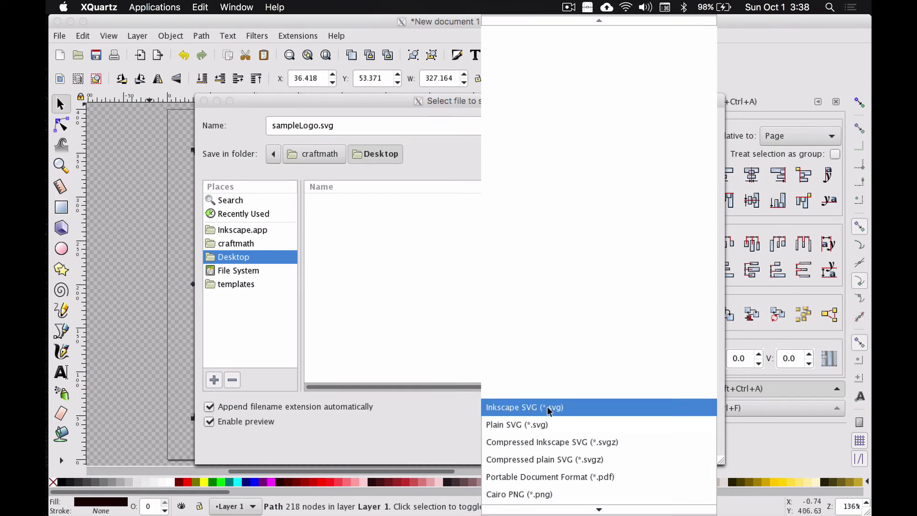
pyautogui.click(541, 424)
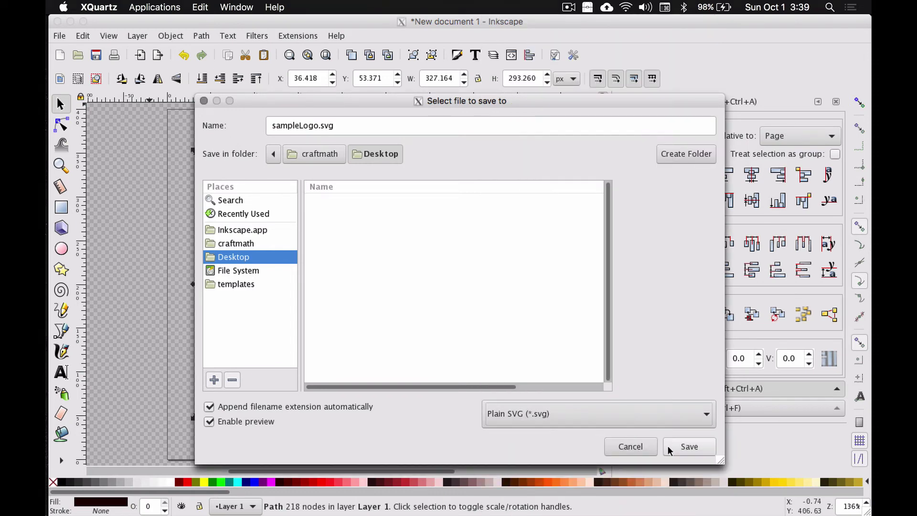
pyautogui.click(689, 447)
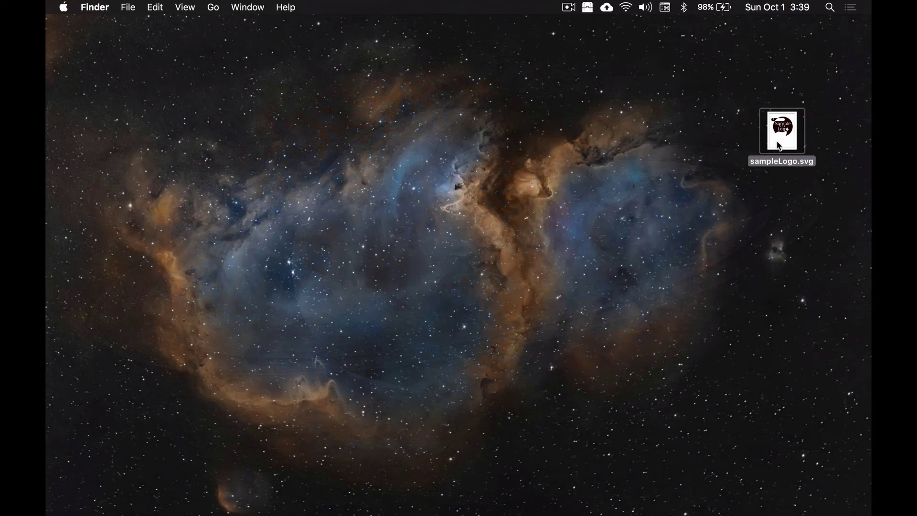
# Step: Switch to the IcoMoon app in Chrome and import sampleLogo.svg from the Desktop as an icon
pyautogui.moveTo(783, 143); pyautogui.dragTo(798, 111)
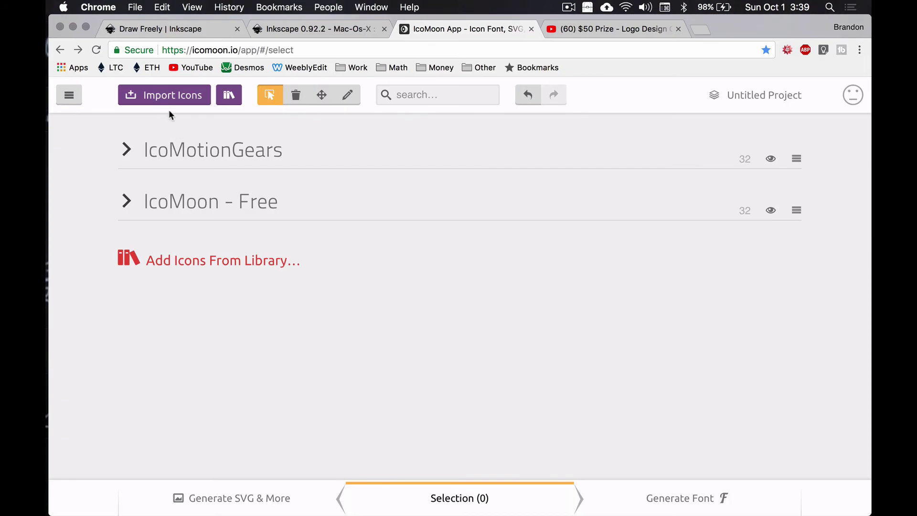
pyautogui.click(169, 98)
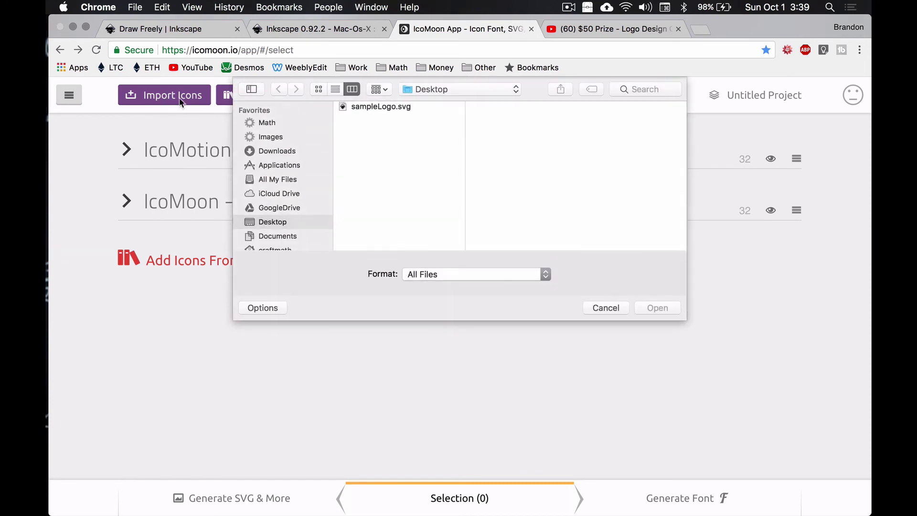
pyautogui.click(374, 107)
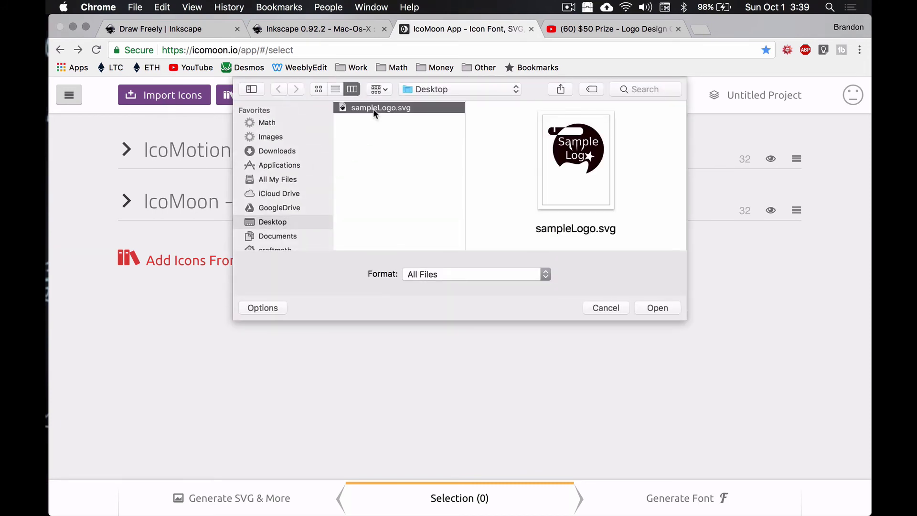
pyautogui.click(666, 308)
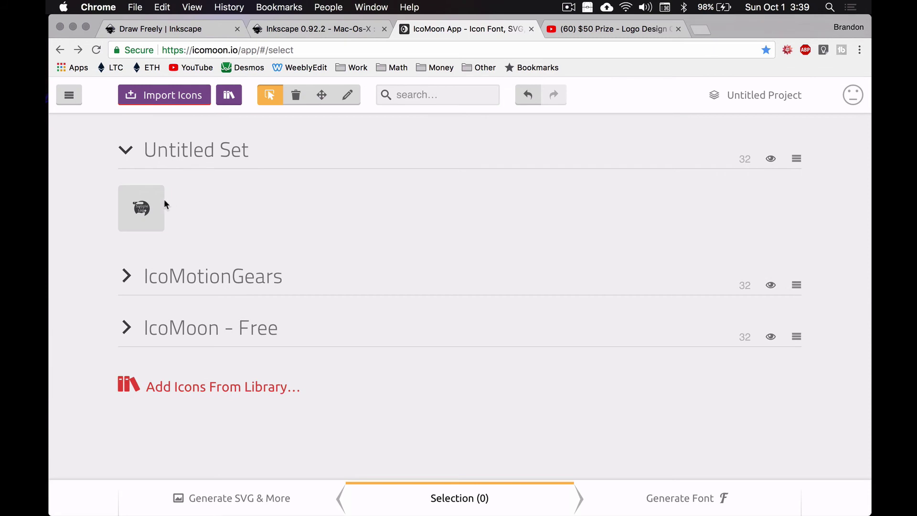
# Step: Select the imported logo icon, go to font generation and assign the character "a" to its glyph
pyautogui.click(144, 212)
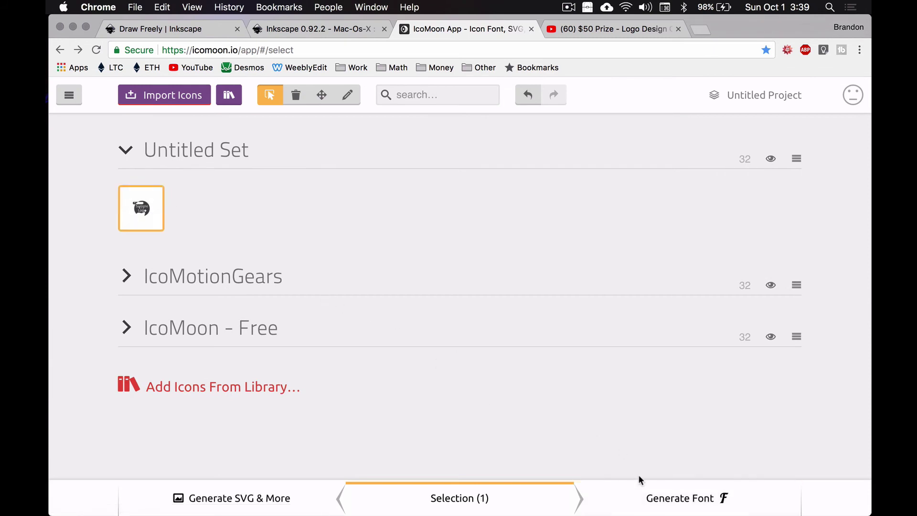
pyautogui.click(666, 497)
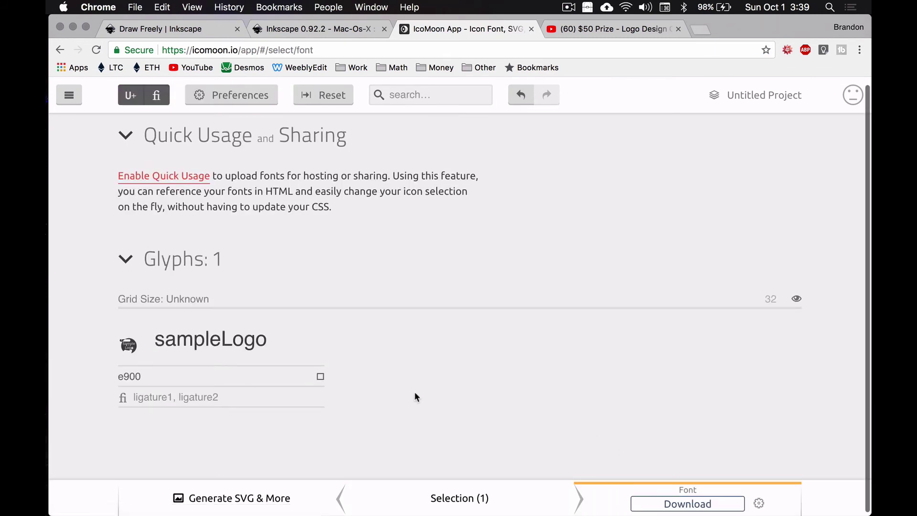
pyautogui.click(319, 376)
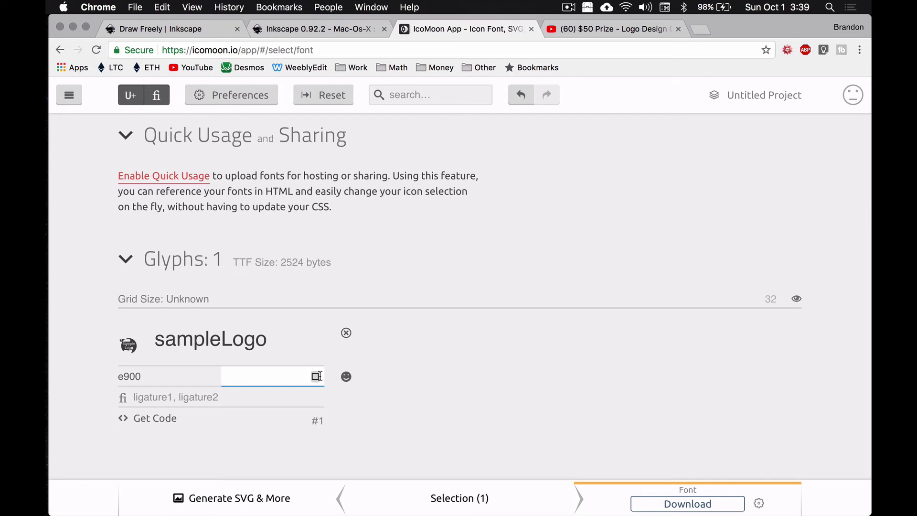
pyautogui.write('a')
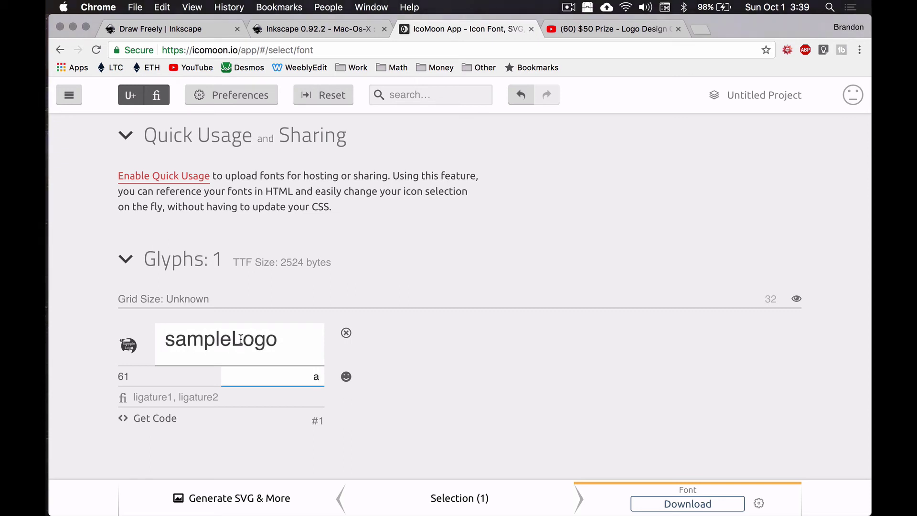
# Step: Review the font name and the em square height, baseline height and whitespace width in the font preferences
pyautogui.click(203, 95)
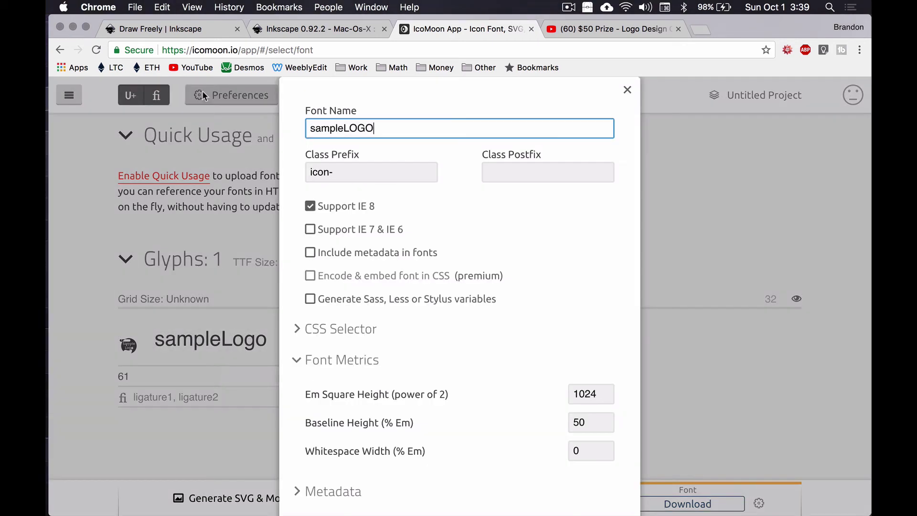
pyautogui.moveTo(366, 125); pyautogui.dragTo(281, 122)
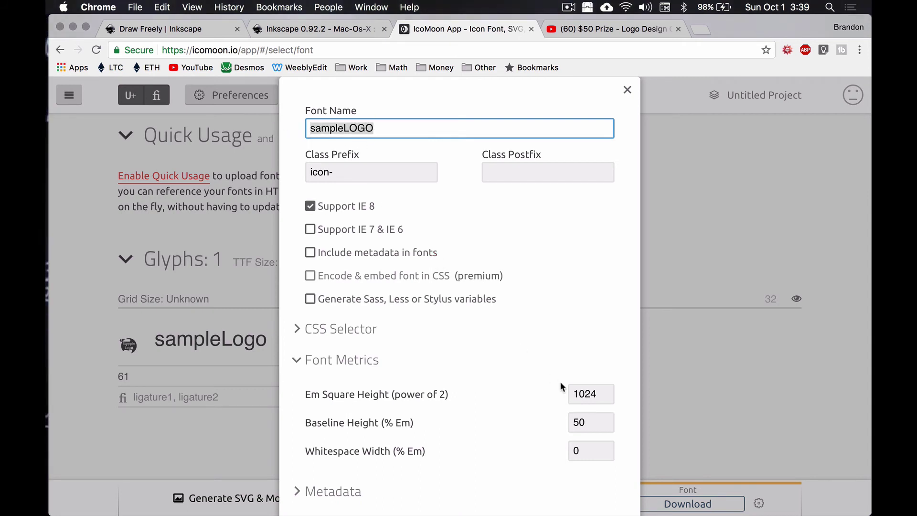
pyautogui.moveTo(605, 391); pyautogui.dragTo(553, 396)
pyautogui.click(604, 421)
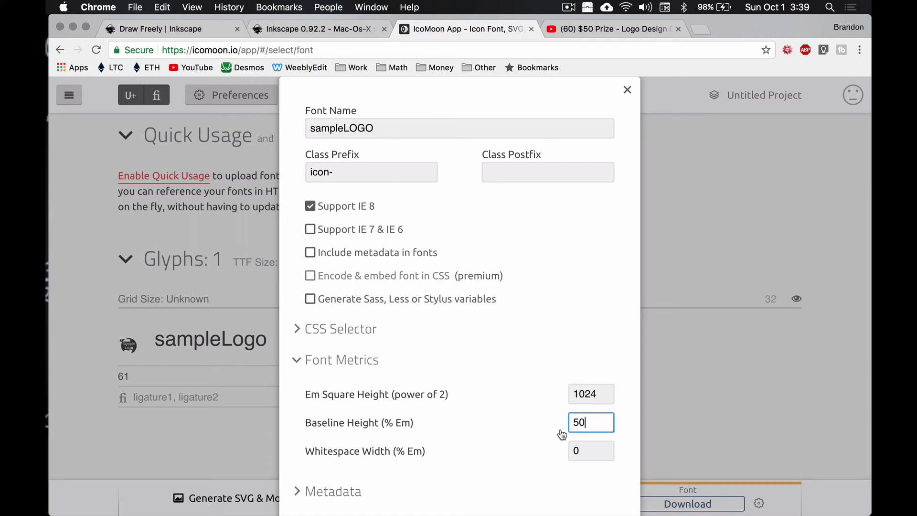
pyautogui.click(602, 448)
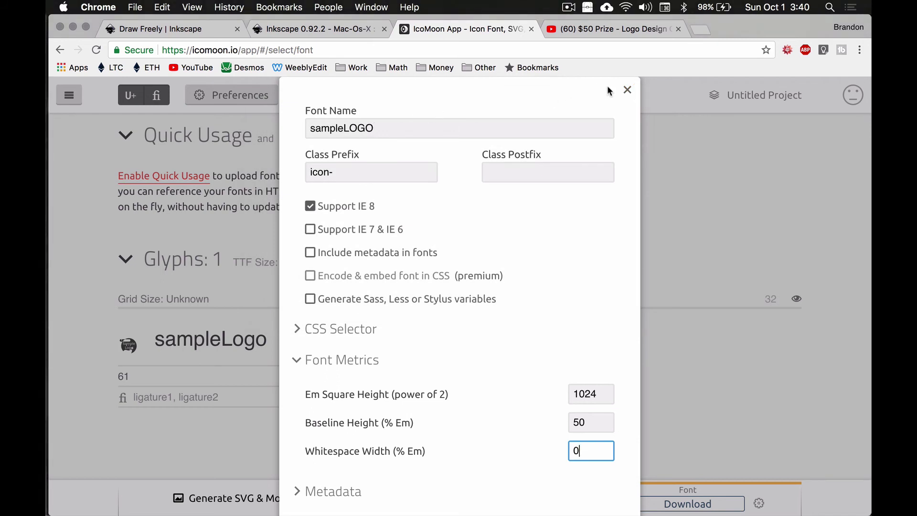
pyautogui.click(627, 91)
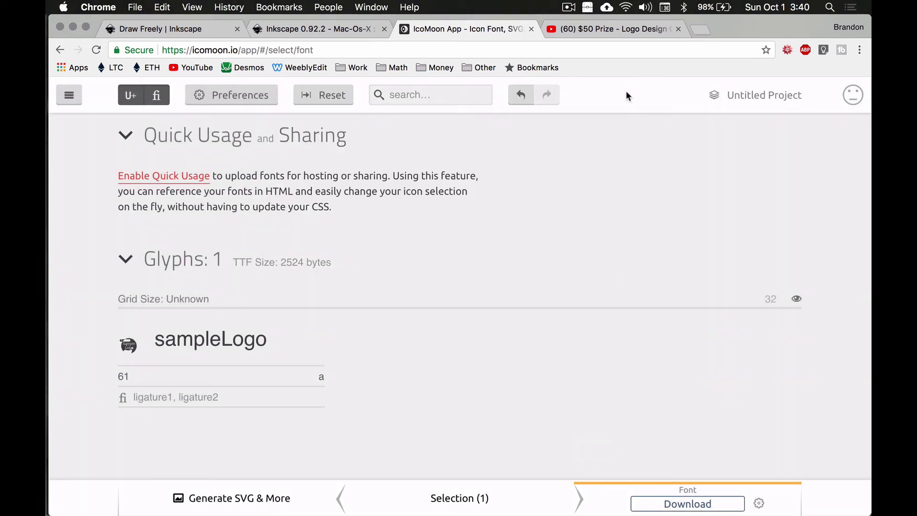
# Step: Hide the glyph's Unicode and ligature fields and show them again
pyautogui.click(323, 382)
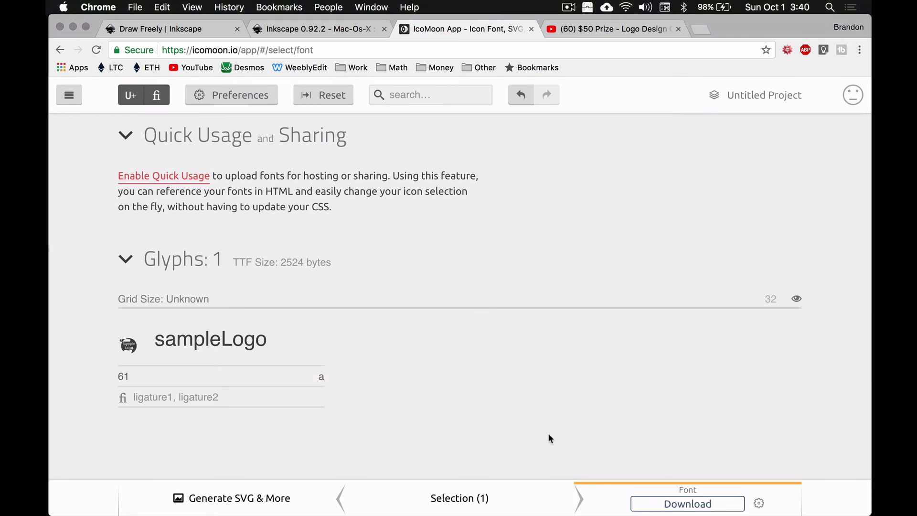
pyautogui.click(132, 100)
pyautogui.click(156, 96)
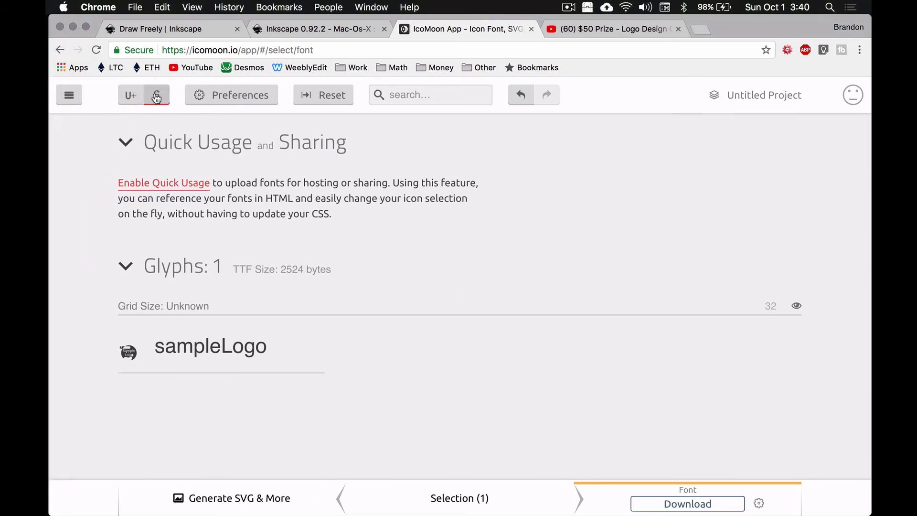
pyautogui.click(156, 96)
pyautogui.moveTo(316, 383)
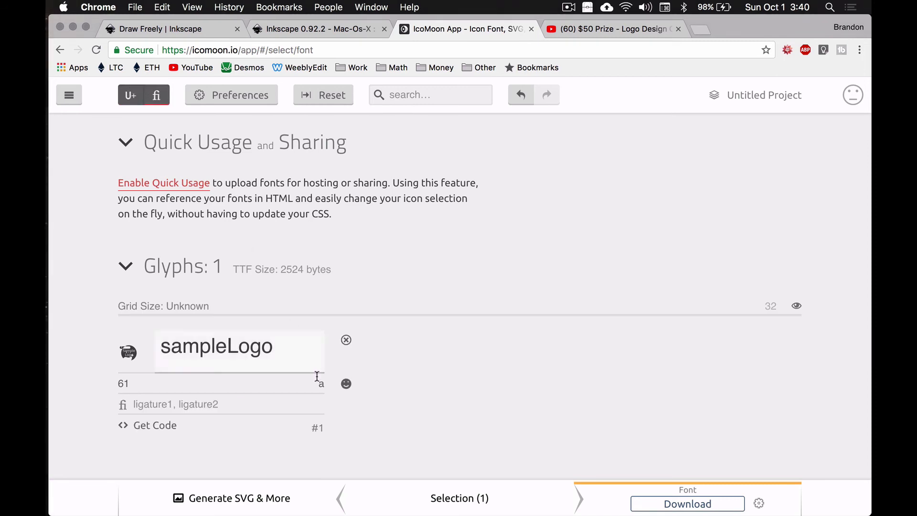
# Step: Download the generated font and extract sampleLOGO.zip on the desktop, placing the extracted folder below the archive
pyautogui.click(688, 502)
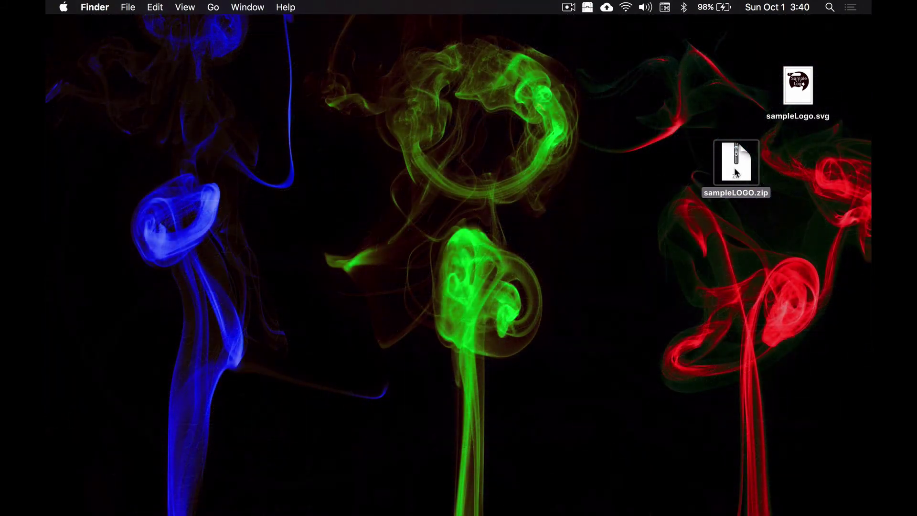
pyautogui.doubleClick(736, 173)
pyautogui.moveTo(736, 173); pyautogui.dragTo(762, 265)
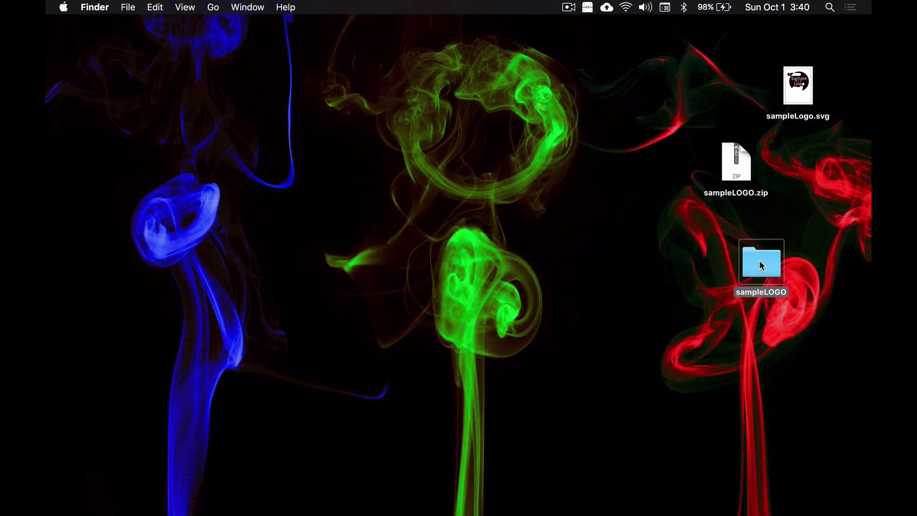
# Step: Install sampleLOGO.ttf from the extracted folder's fonts subfolder with Font Book and close the Font Book window
pyautogui.doubleClick(762, 265)
pyautogui.click(329, 92)
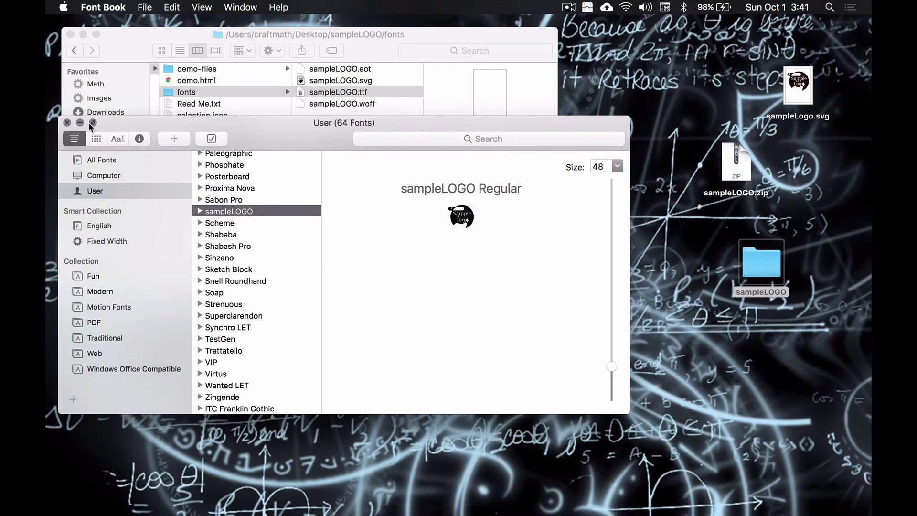
pyautogui.click(67, 122)
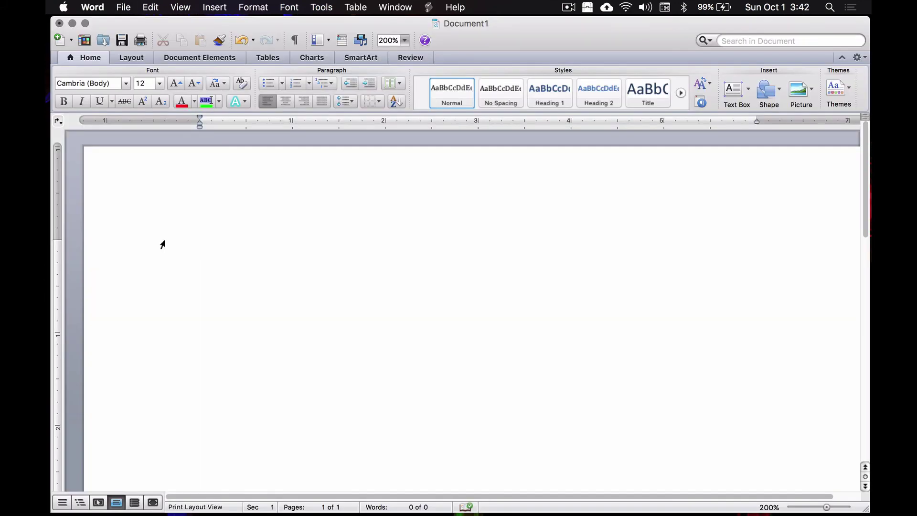
# Step: Enter the sample text "absakljsdfkjasdkfj" in the blank Word document
pyautogui.write('abs')
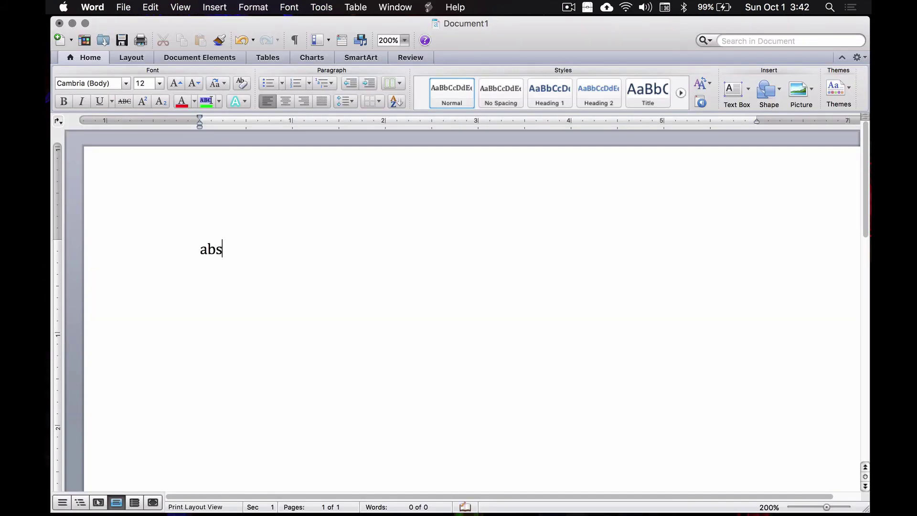
pyautogui.write('akljsdfkjasdkfj')
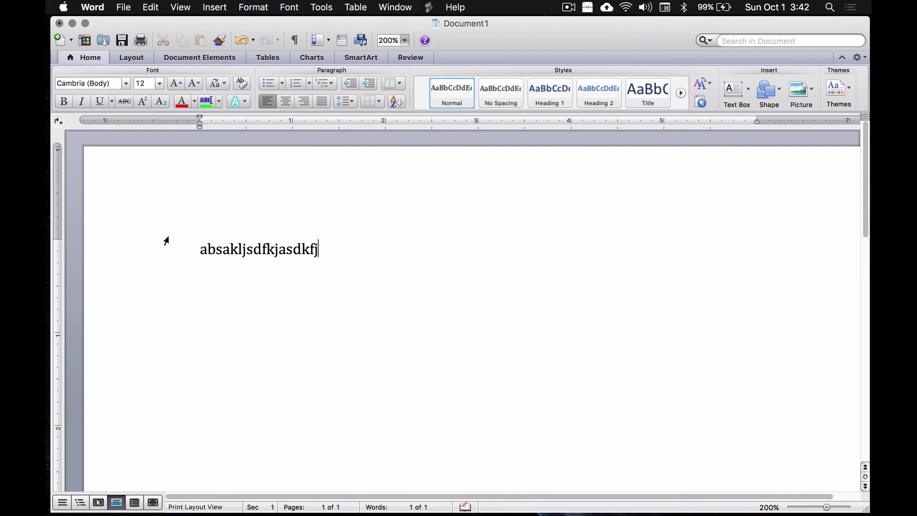
# Step: Try the sampleLOGO font on the whole line of sample text and undo the font change
pyautogui.click(191, 245)
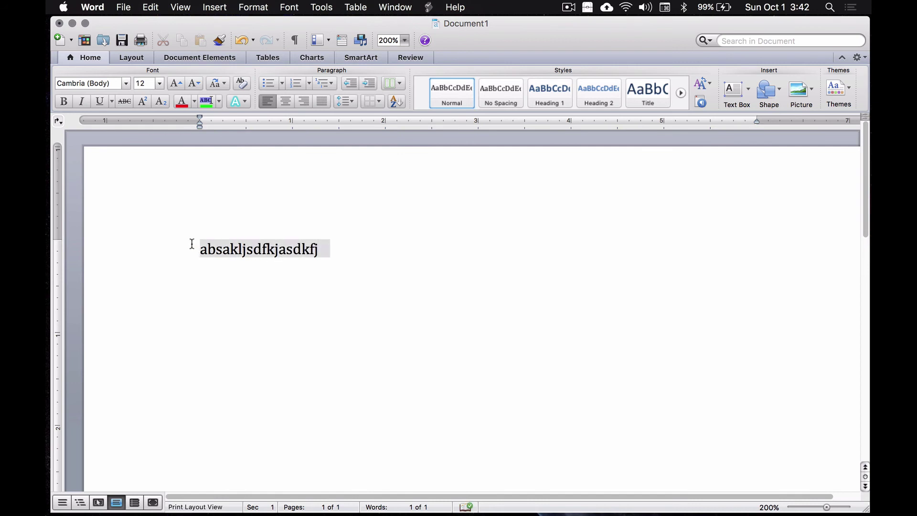
pyautogui.click(95, 83)
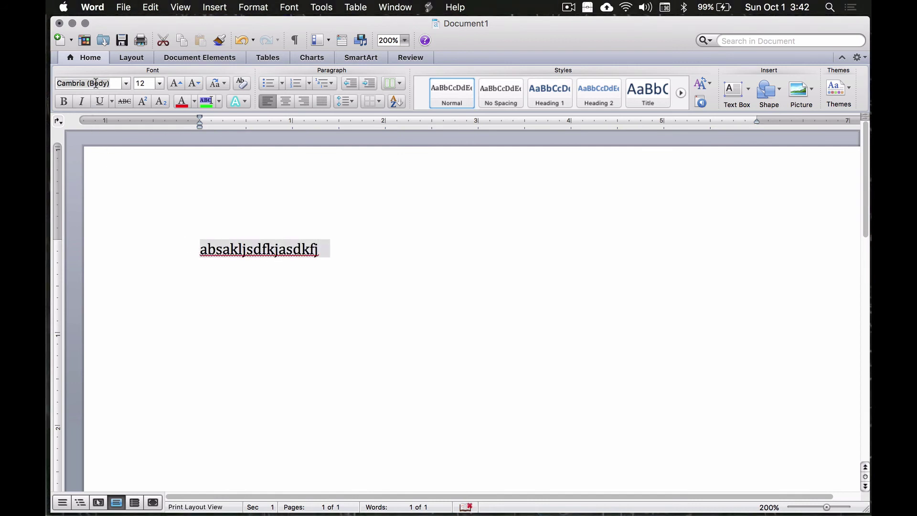
pyautogui.write('Sabon Prosam')
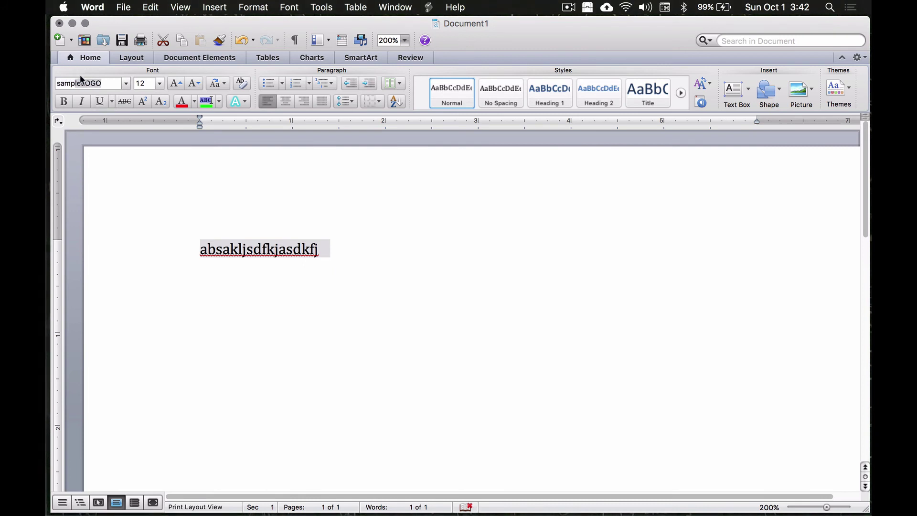
pyautogui.press('Return')
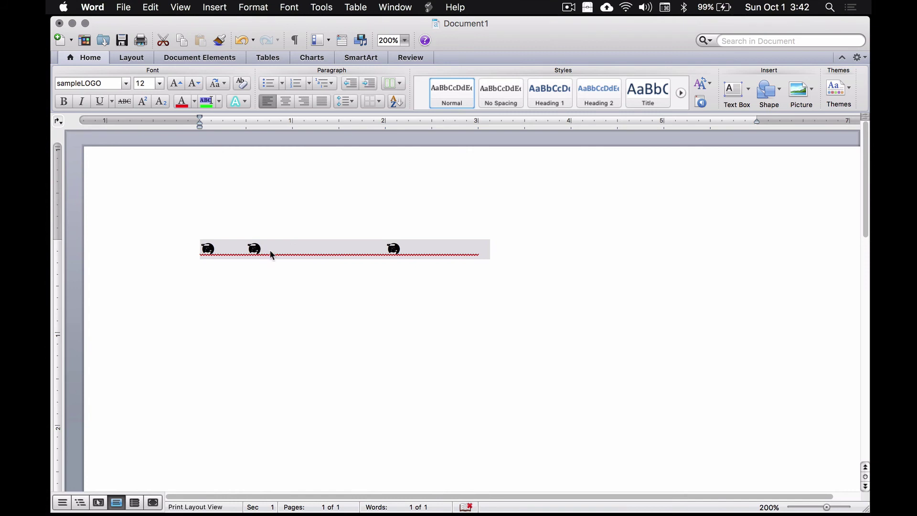
pyautogui.moveTo(479, 253); pyautogui.dragTo(401, 253)
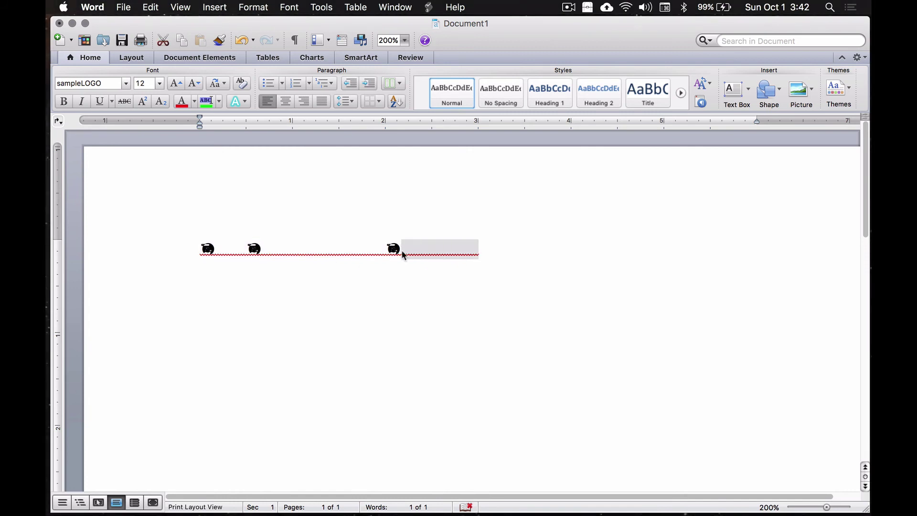
pyautogui.press('super+z')
pyautogui.press('super+z')
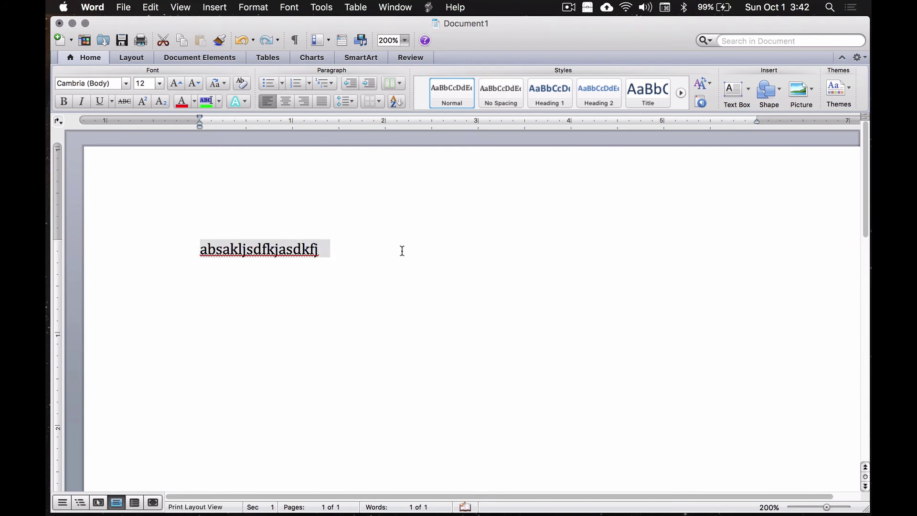
# Step: Apply the sampleLOGO font to the entire line of sample text
pyautogui.click(287, 249)
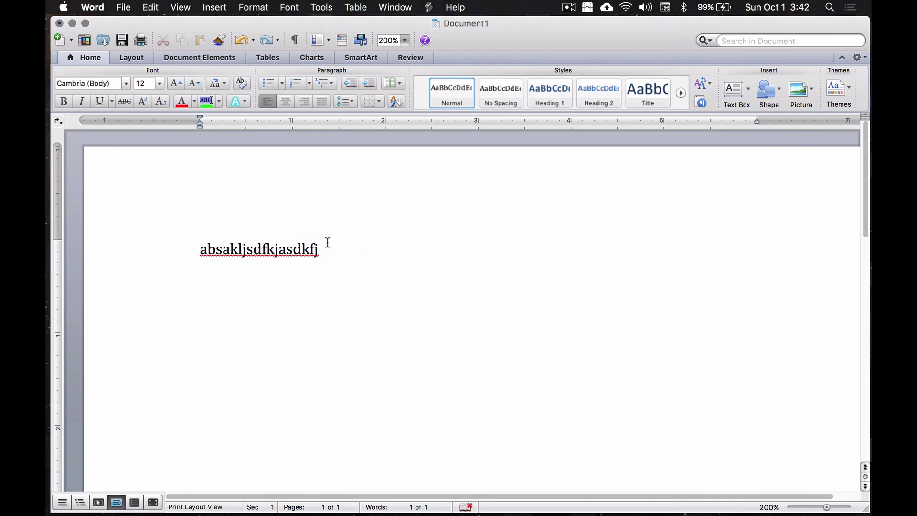
pyautogui.moveTo(323, 241); pyautogui.dragTo(185, 248)
pyautogui.click(91, 84)
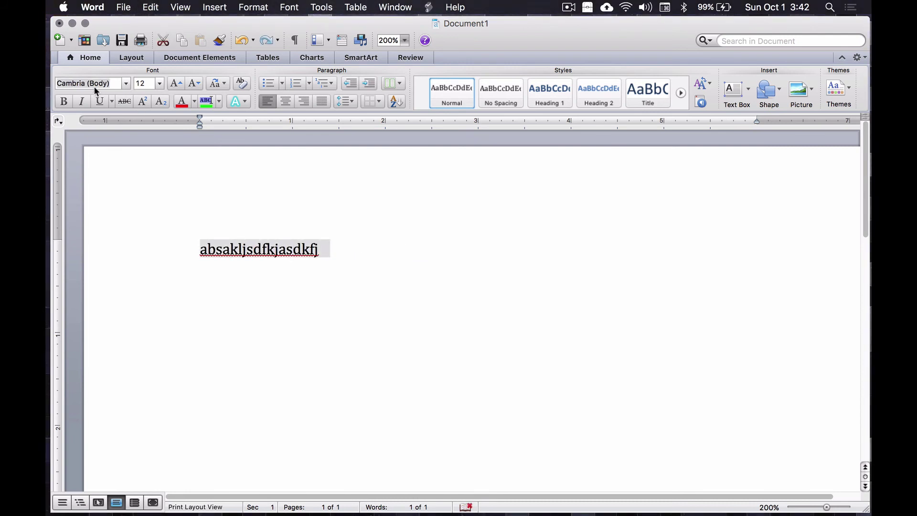
pyautogui.write('sampleLOGO')
pyautogui.press('Return')
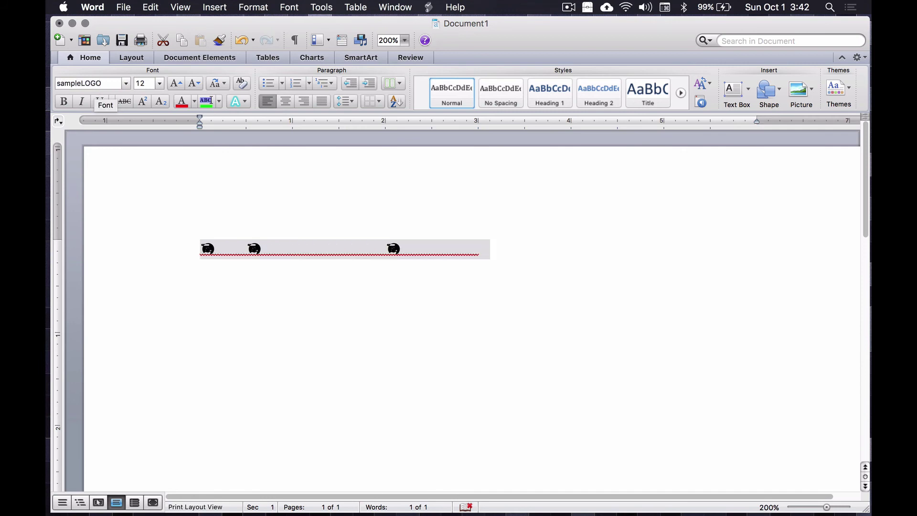
# Step: Delete everything after the first logo glyph and set the remaining glyph's font size to 400
pyautogui.click(485, 253)
pyautogui.moveTo(485, 253); pyautogui.dragTo(168, 242)
pyautogui.press('BackSpace')
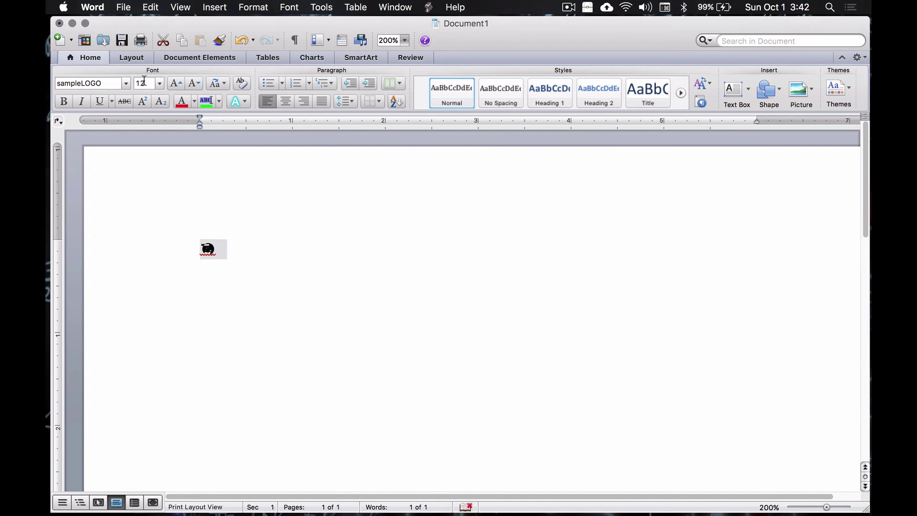
pyautogui.click(146, 82)
pyautogui.write('400')
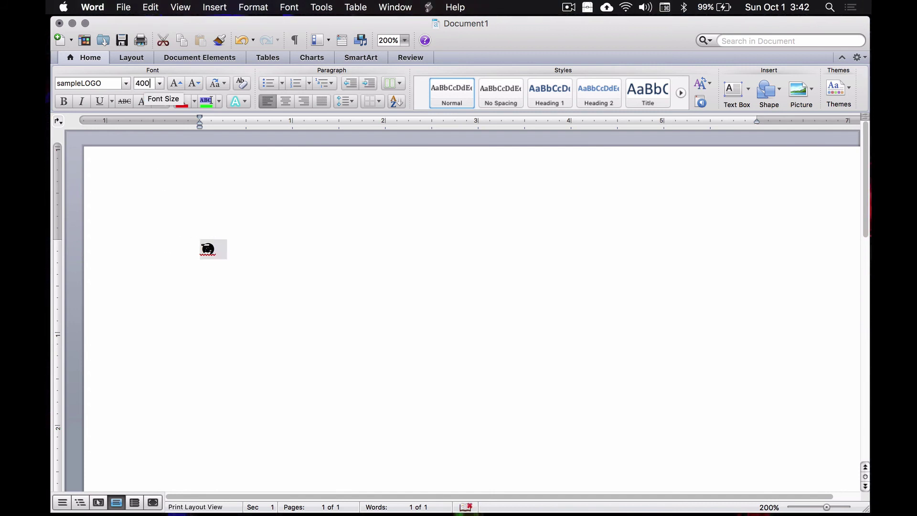
pyautogui.press('Return')
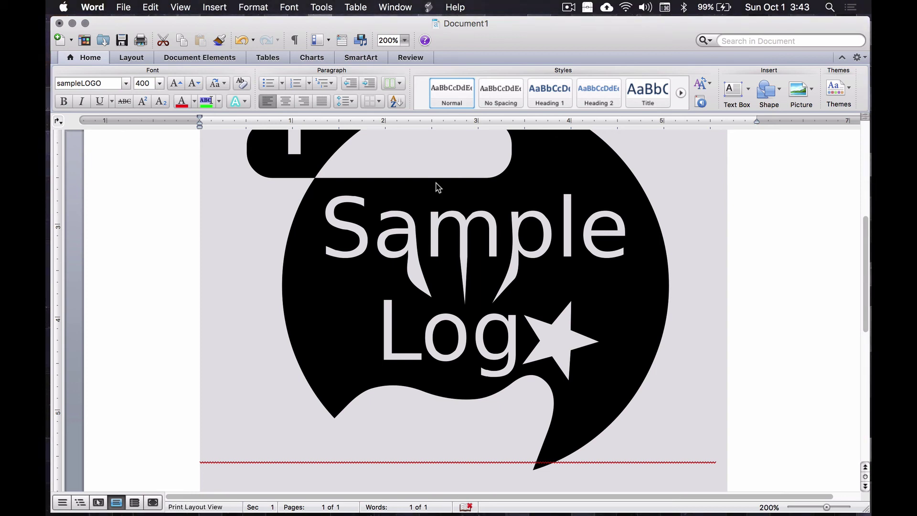
# Step: Minimise Word, move sampleLOGO.ttf from the extracted folder's fonts subfolder to the desktop in Finder, and place sampleLogo.svg below it
pyautogui.click(75, 29)
pyautogui.doubleClick(760, 262)
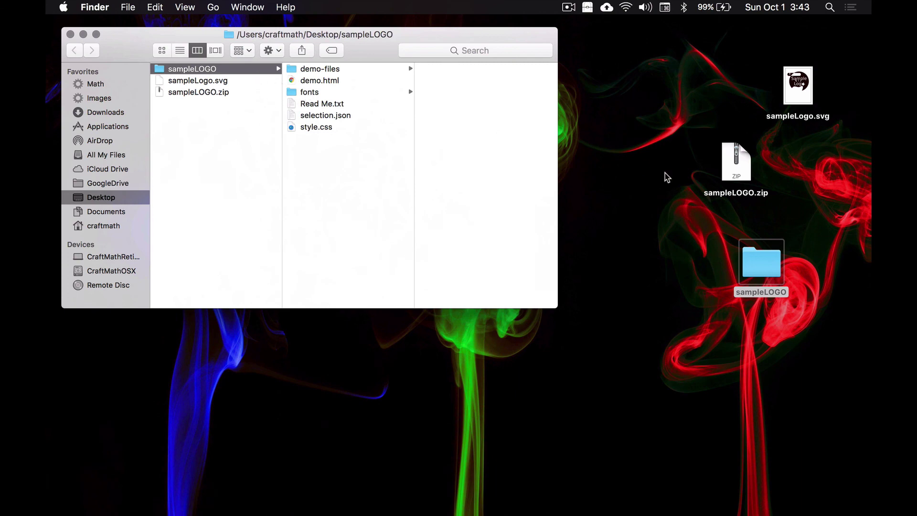
pyautogui.click(351, 93)
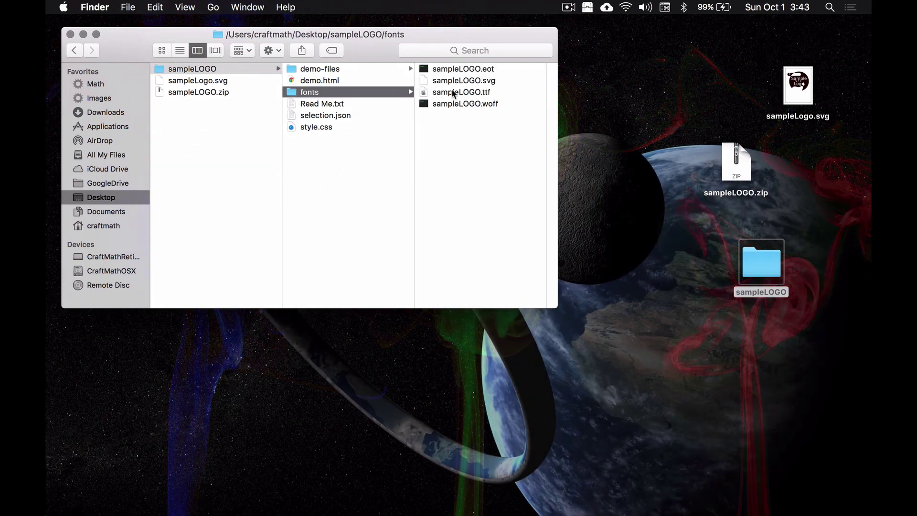
pyautogui.click(453, 89)
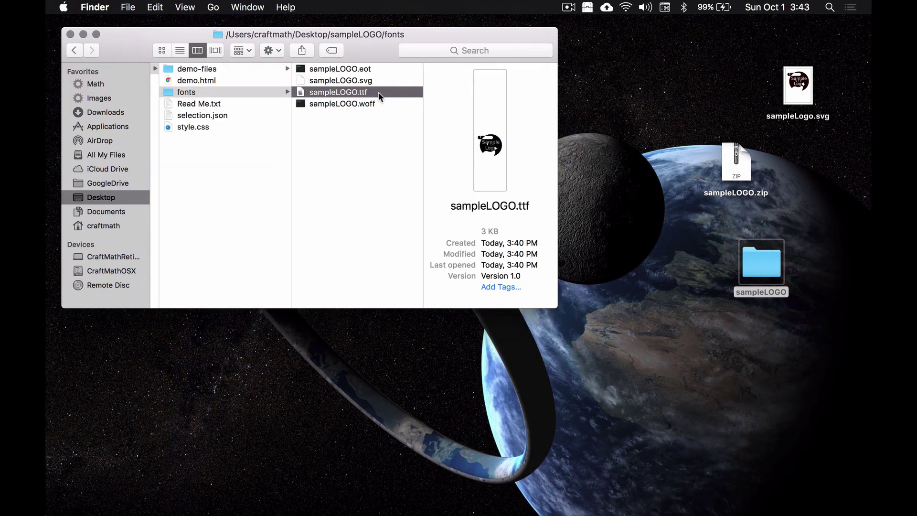
pyautogui.moveTo(378, 93); pyautogui.dragTo(661, 270)
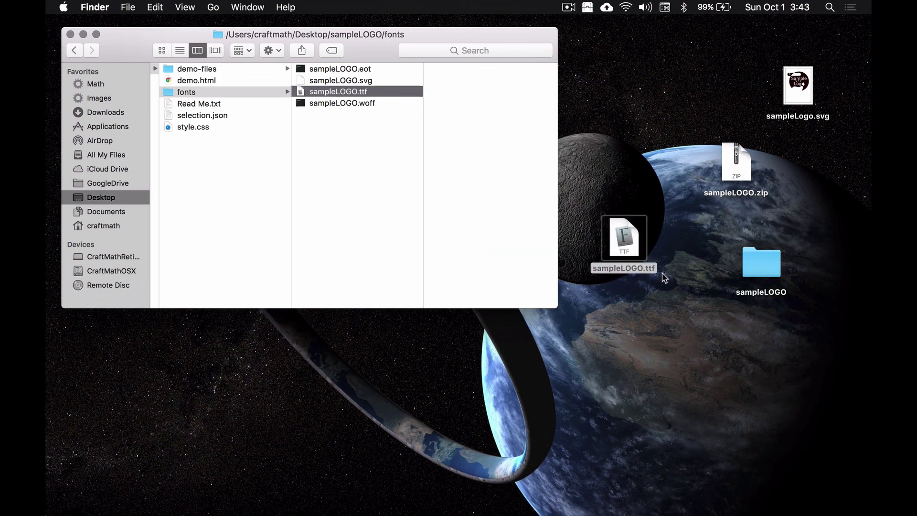
pyautogui.moveTo(798, 88); pyautogui.dragTo(627, 311)
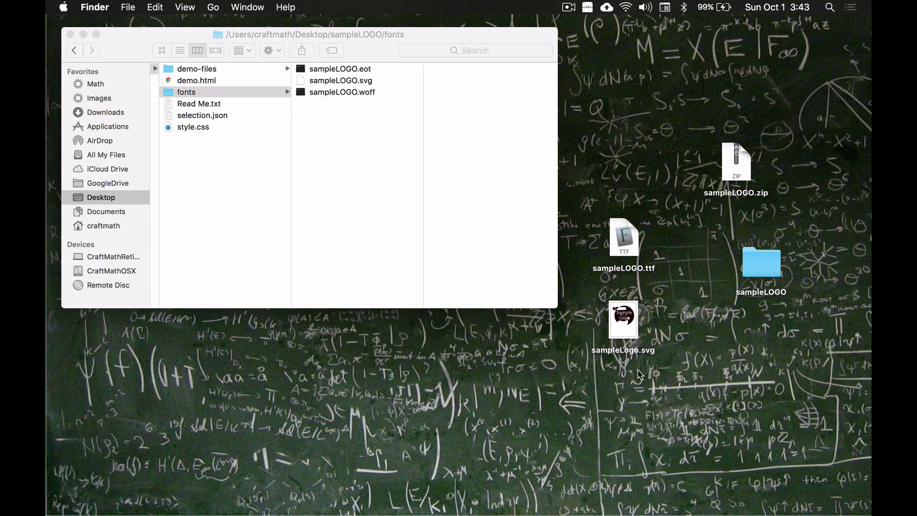
# Step: Compress sampleLOGO.ttf and sampleLogo.svg together into one zip archive on the desktop and select the archive
pyautogui.moveTo(666, 379); pyautogui.dragTo(604, 203)
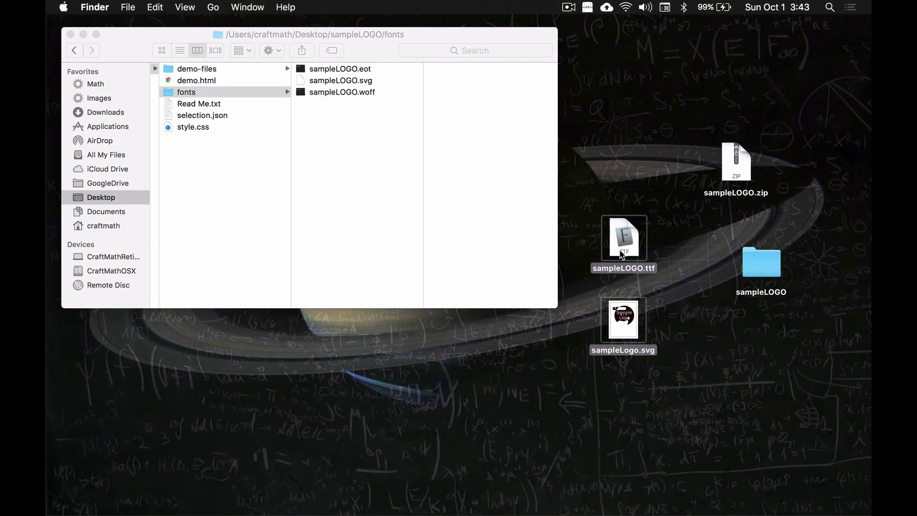
pyautogui.rightClick(621, 231)
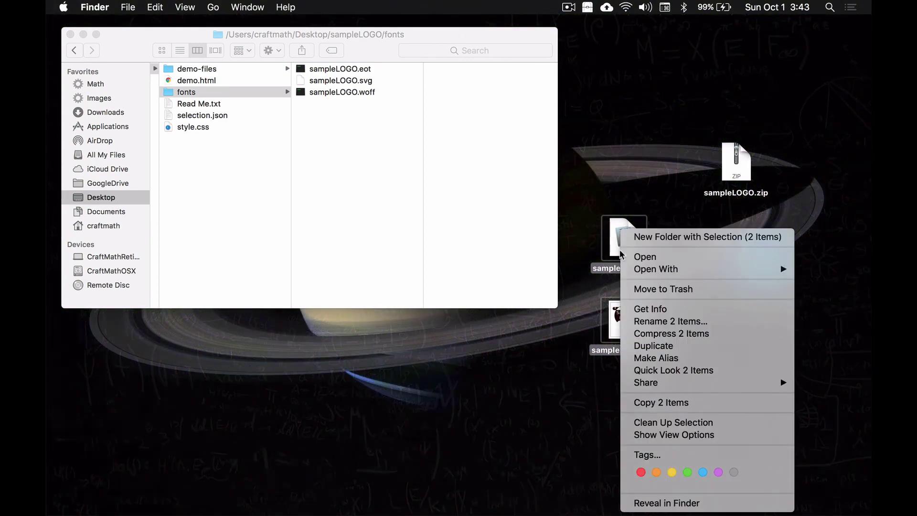
pyautogui.click(674, 340)
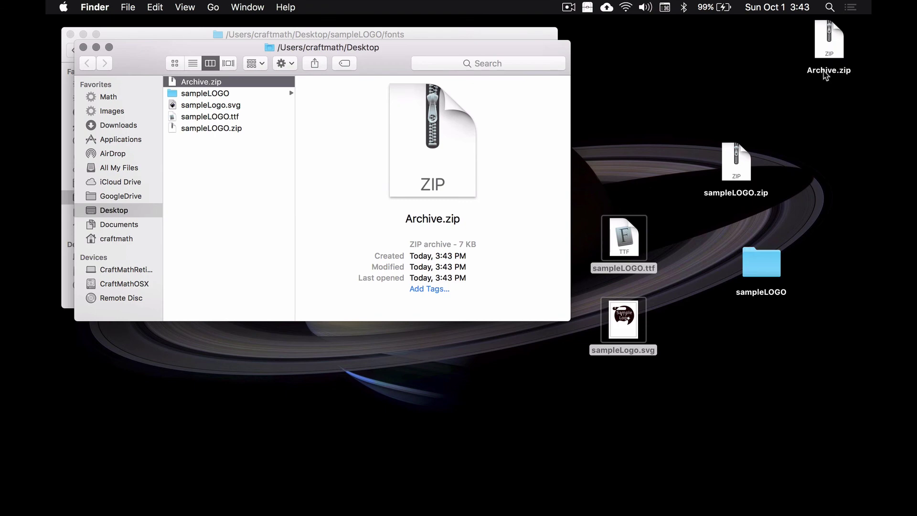
pyautogui.click(831, 44)
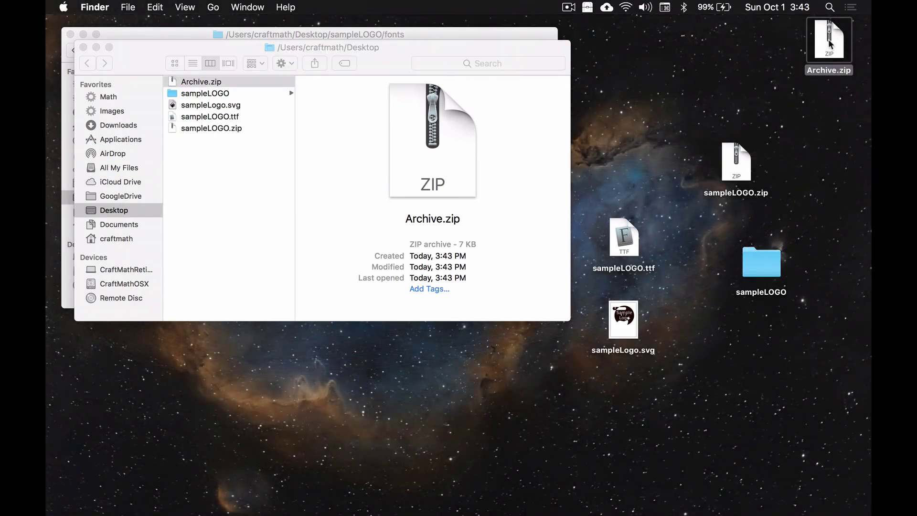